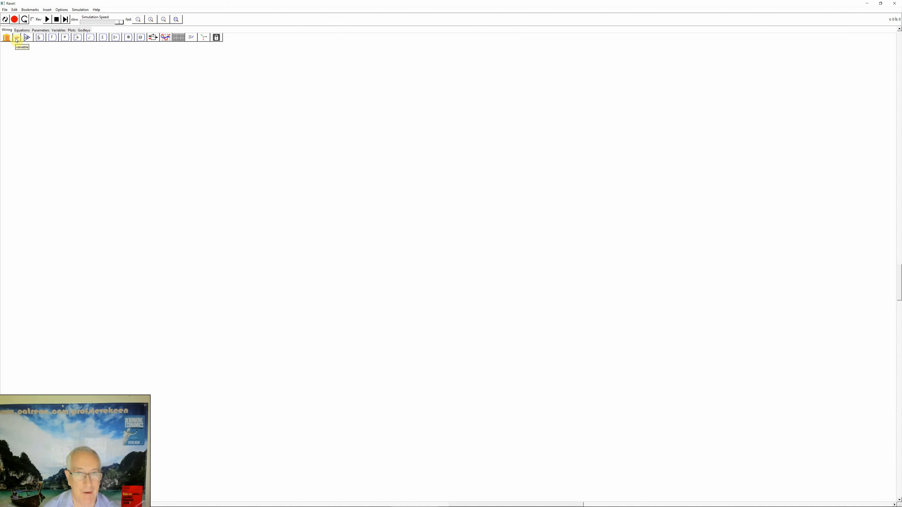
- Create a parameter named owid_{Covid} and place it on the canvas
left_click(16, 41)
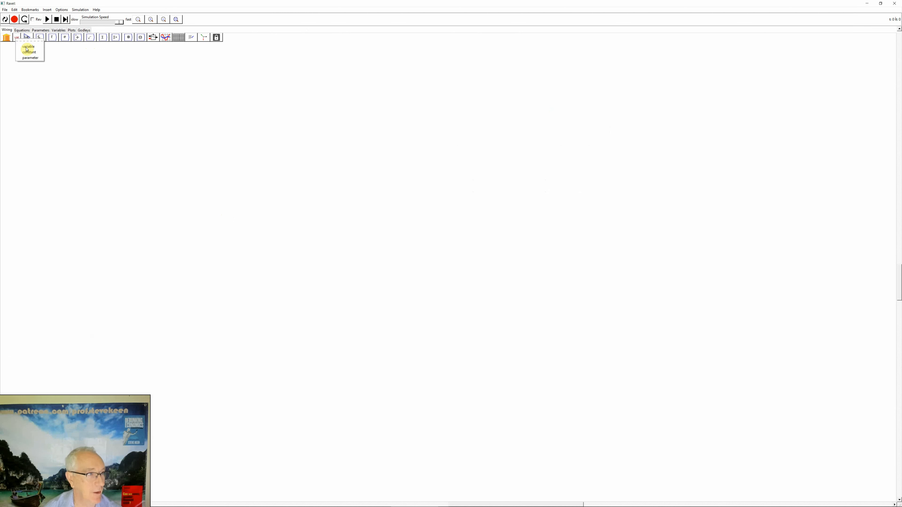
left_click(30, 58)
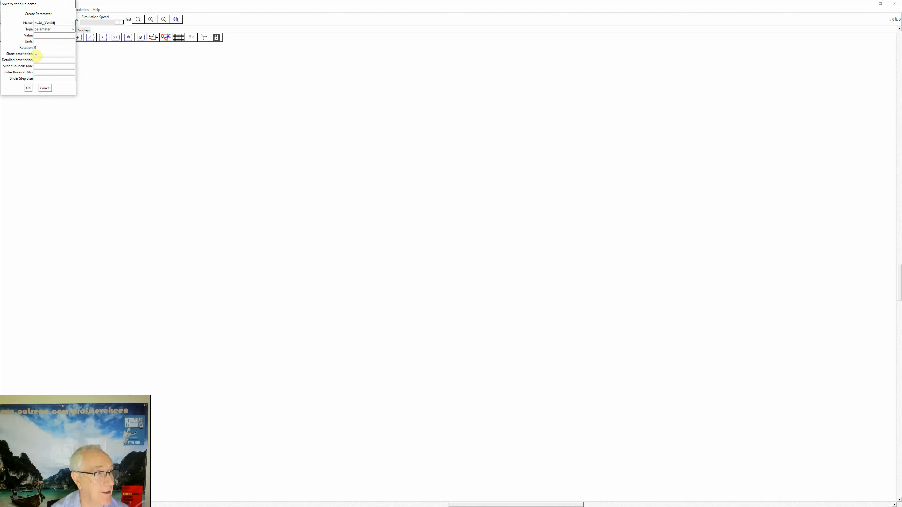
left_click(29, 88)
left_click(41, 146)
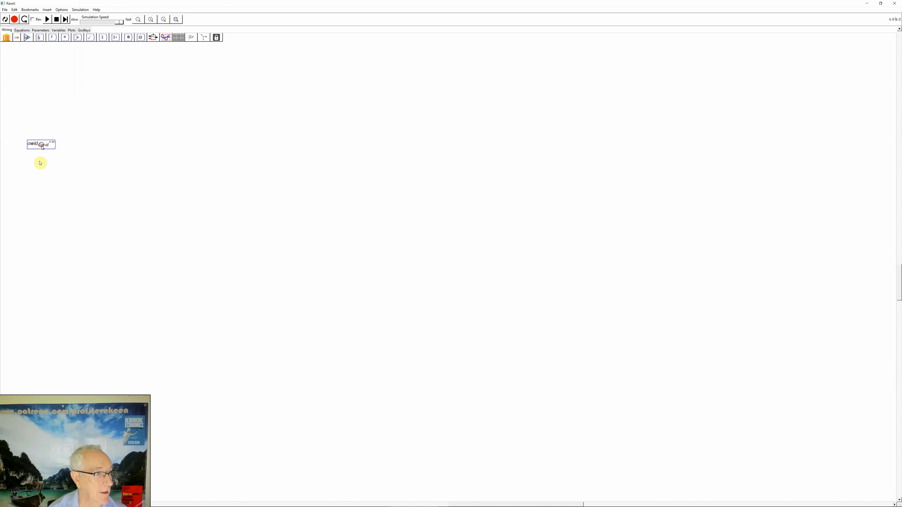
- Open owid-covid-data.csv from the recent files in the CSV import of the owid_{Covid} parameter
right_click(38, 145)
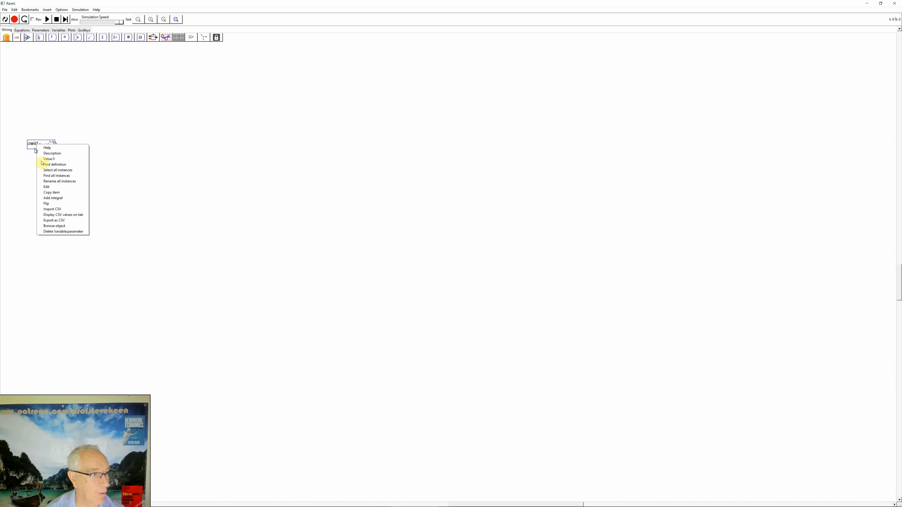
left_click(53, 210)
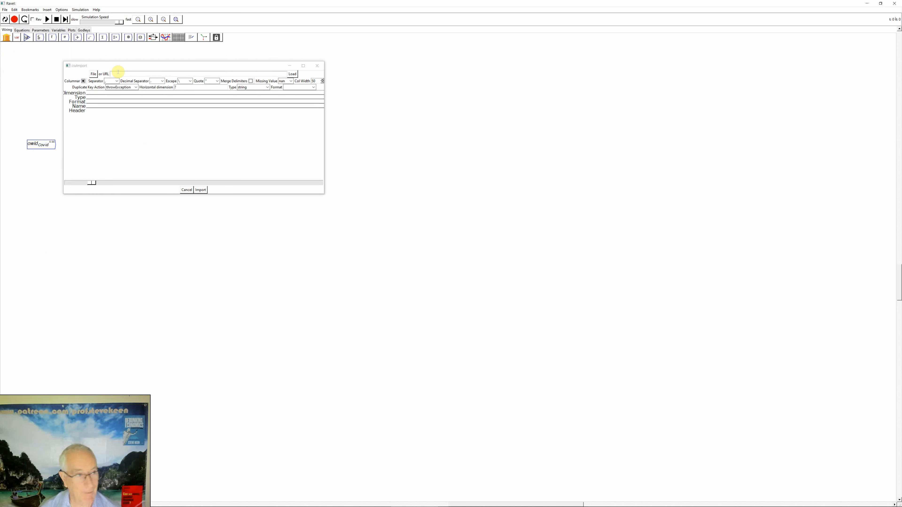
left_click(94, 74)
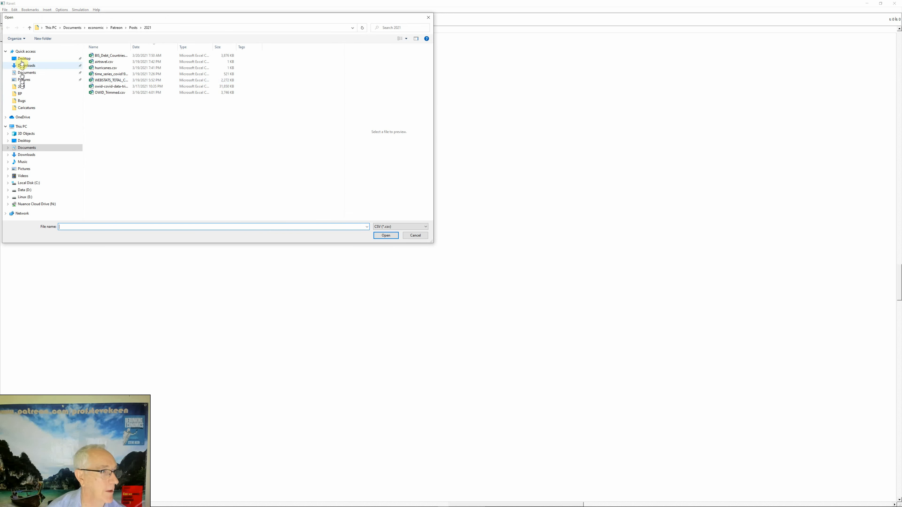
left_click(23, 52)
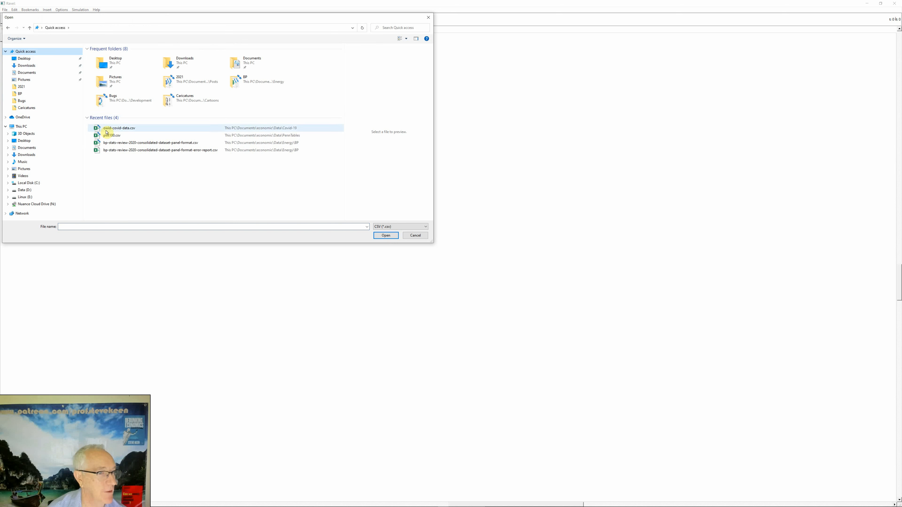
left_click(107, 129)
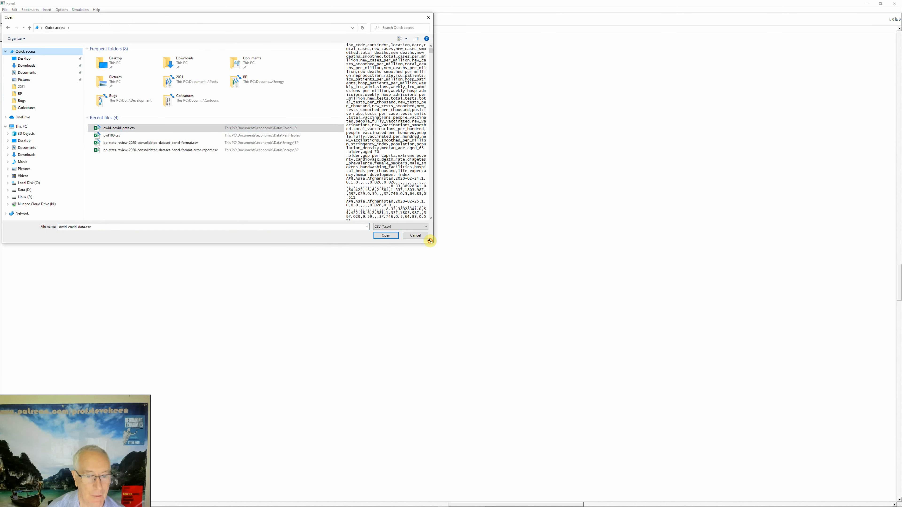
left_click_drag(429, 241, 760, 285)
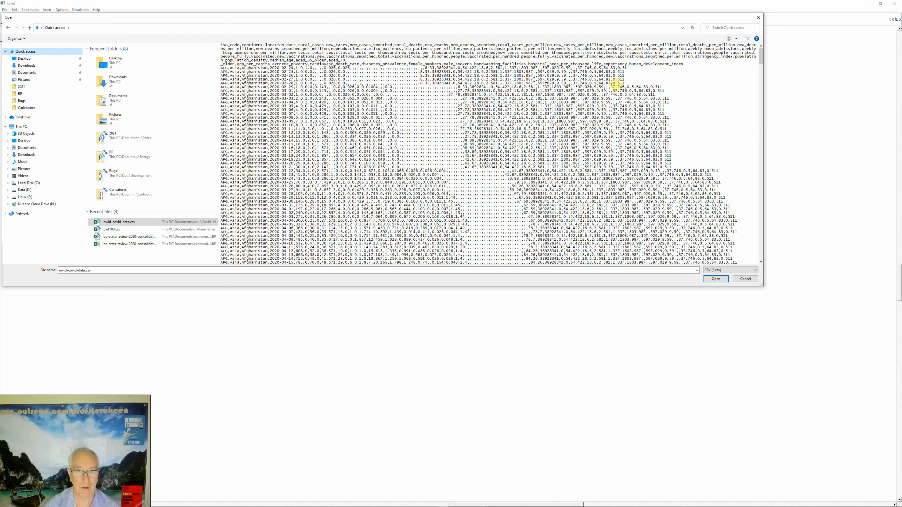
left_click(716, 279)
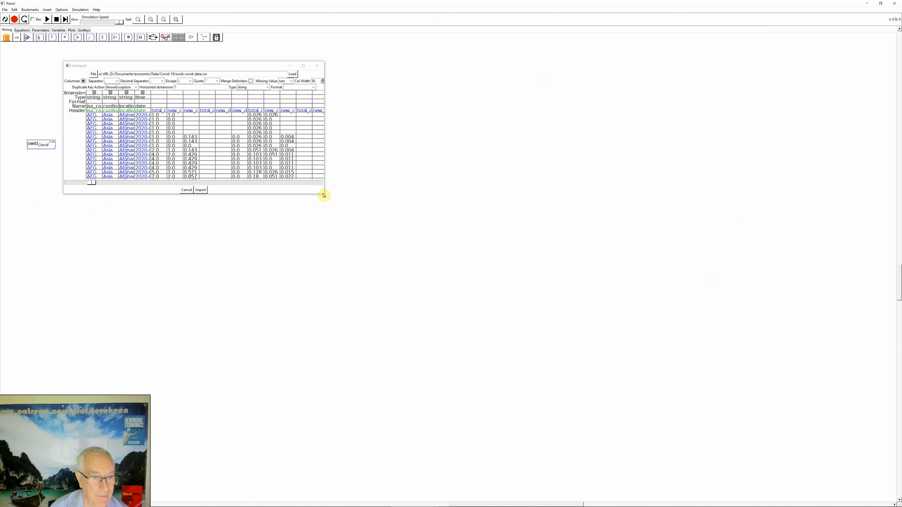
- Widen the CSV import window and set the preview's column width to 100
left_click_drag(324, 192, 751, 218)
left_click(750, 220)
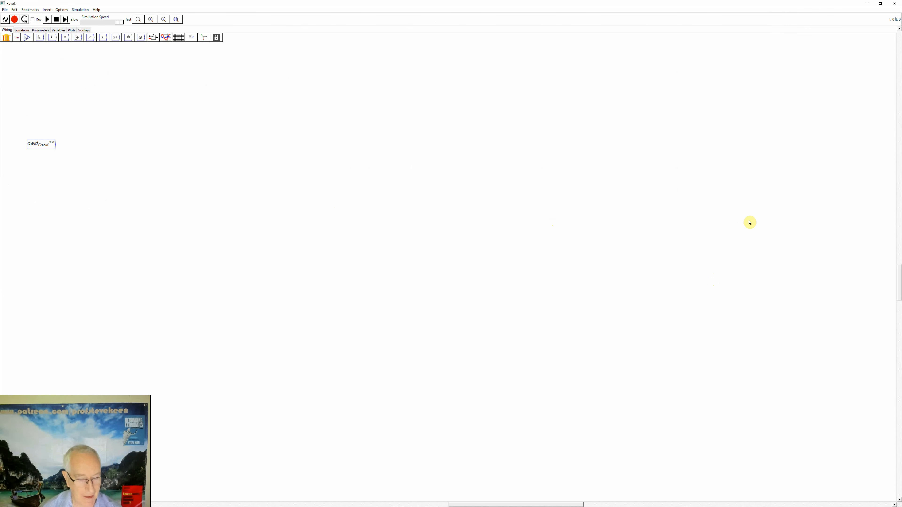
key("alt+Tab")
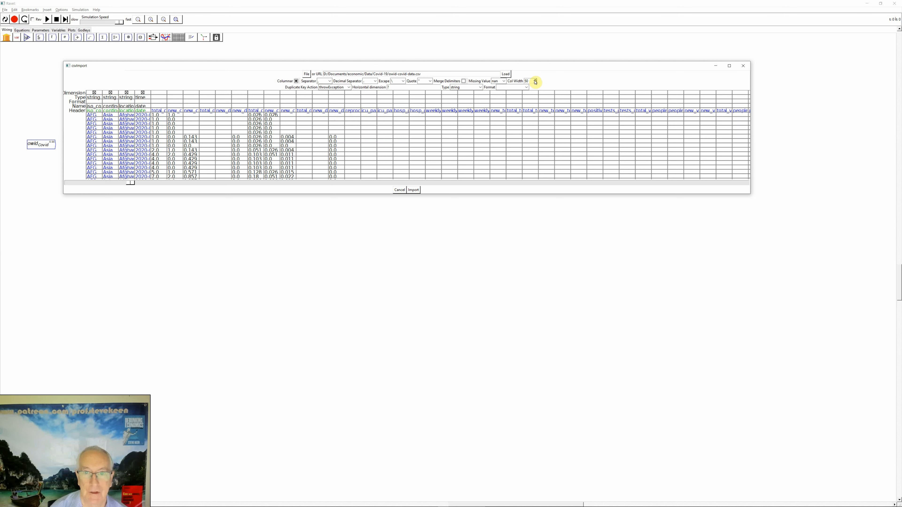
left_click(535, 80)
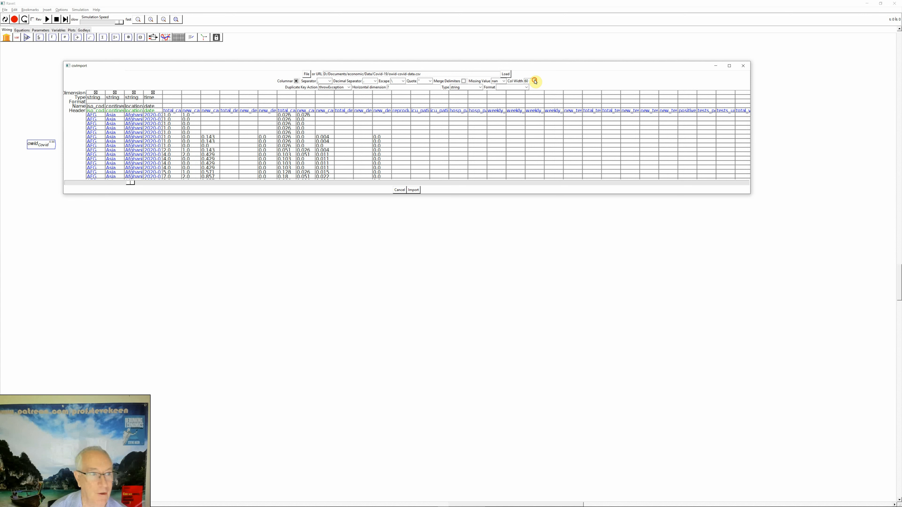
left_click(535, 80)
left_click(535, 81)
left_click(535, 80)
left_click(535, 81)
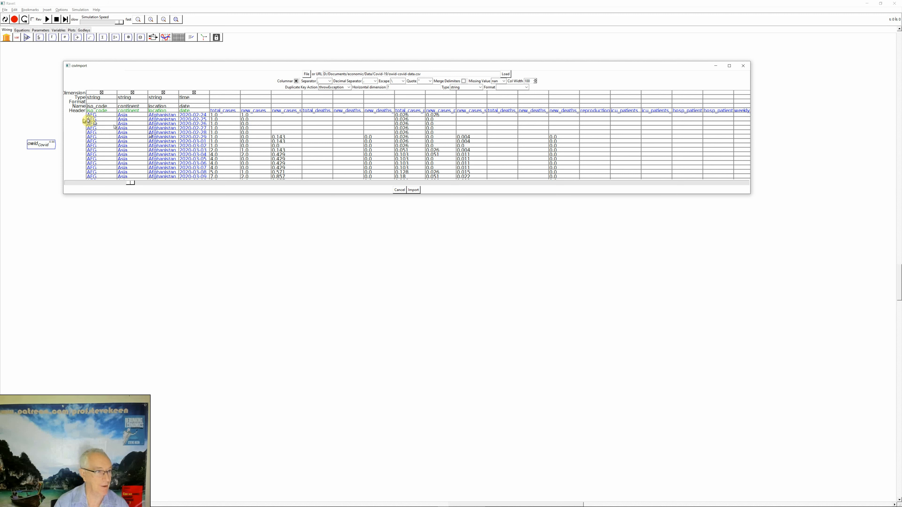
- Exclude the iso_code and continent columns from the dimensions and rename the location dimension to Country
left_click(102, 93)
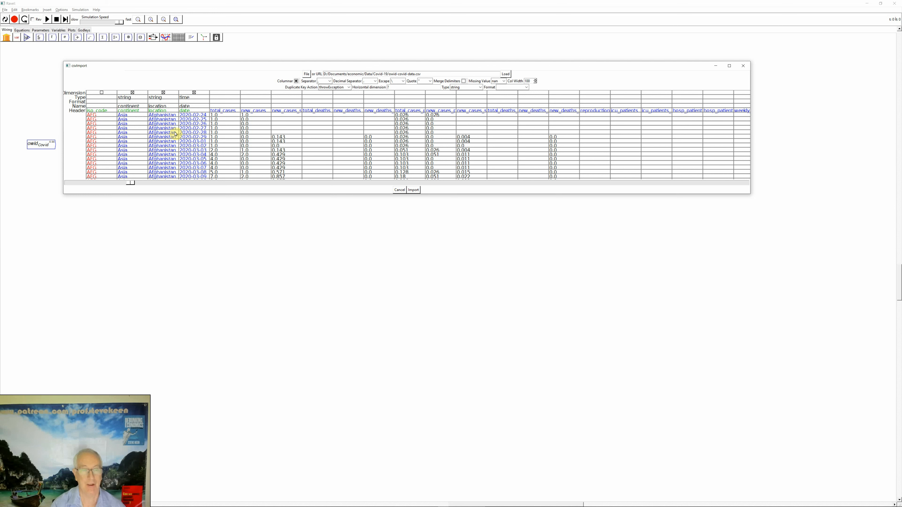
left_click(132, 92)
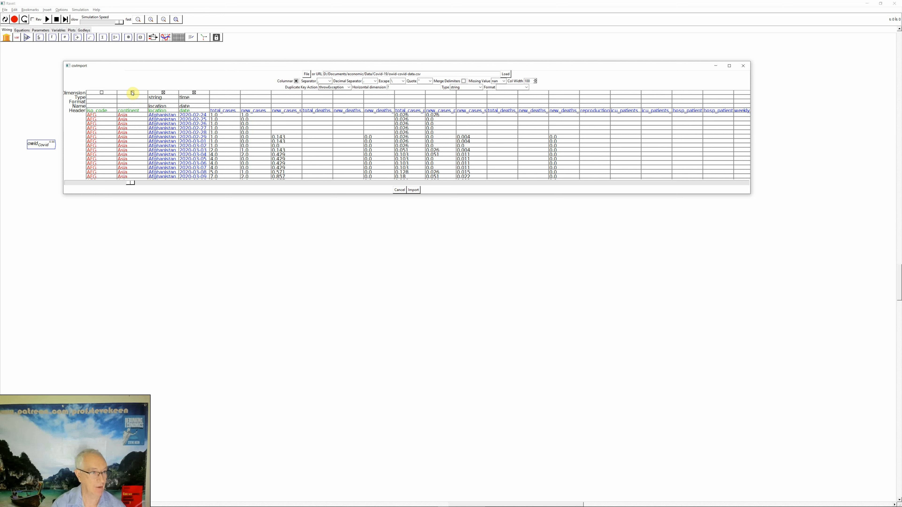
left_click(168, 106)
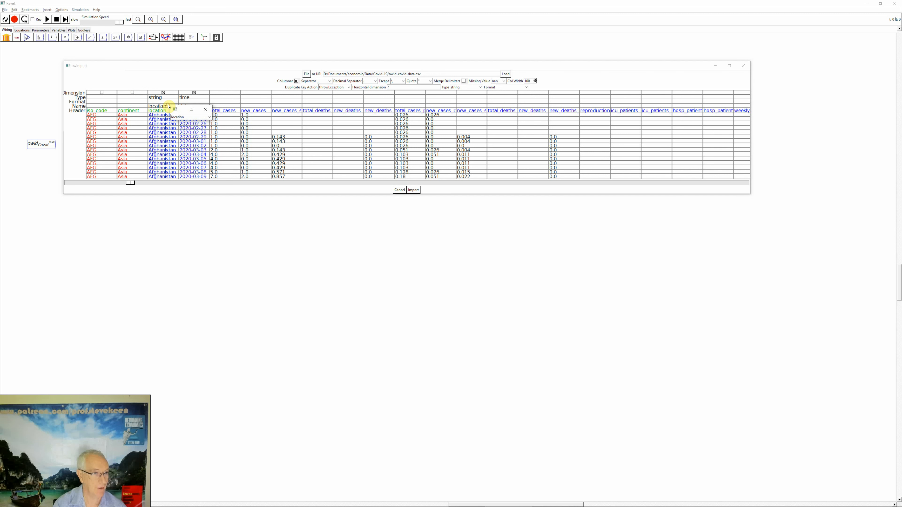
left_click(191, 119)
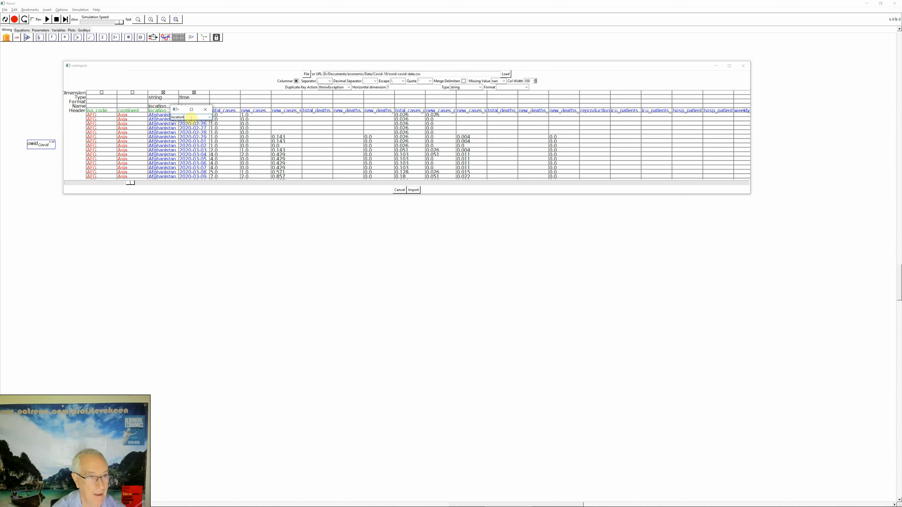
key("BackSpace")
key("BackSpace")
key("BackSpace")
key("BackSpace")
key("BackSpace")
key("BackSpace")
key("BackSpace")
key("BackSpace")
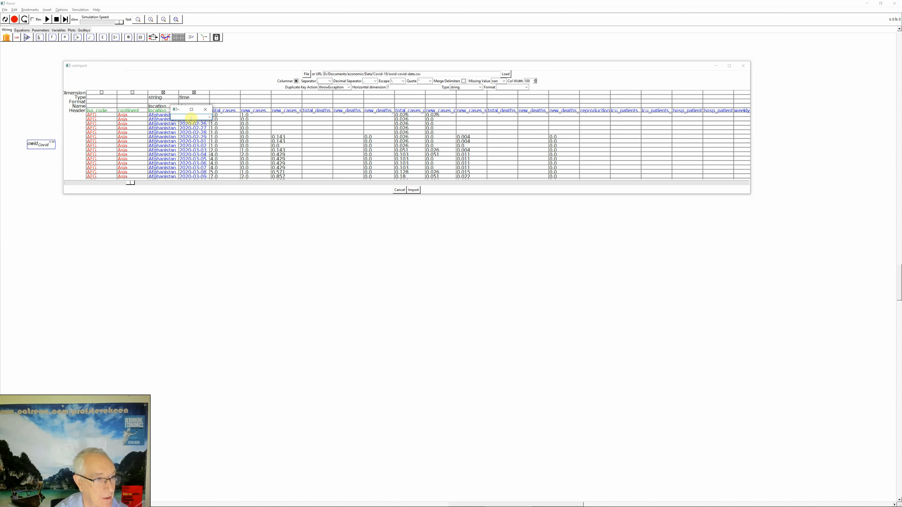
type("country")
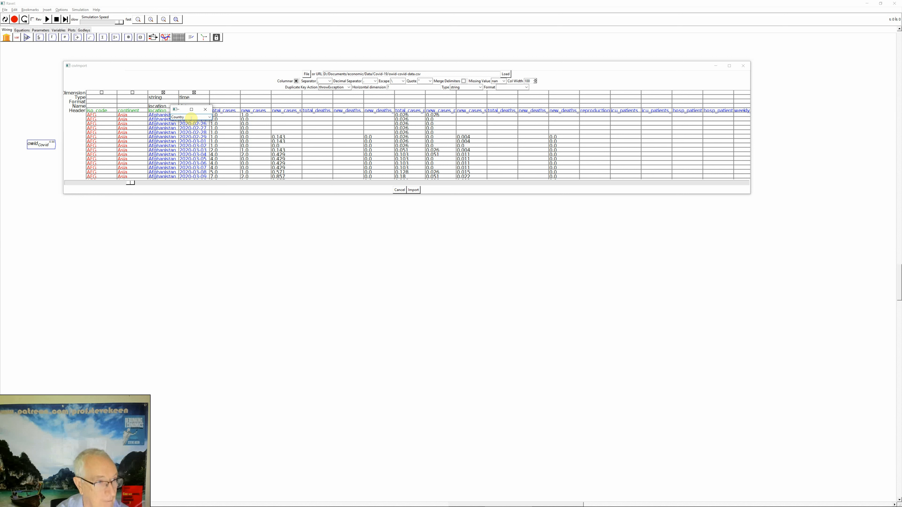
key("Return")
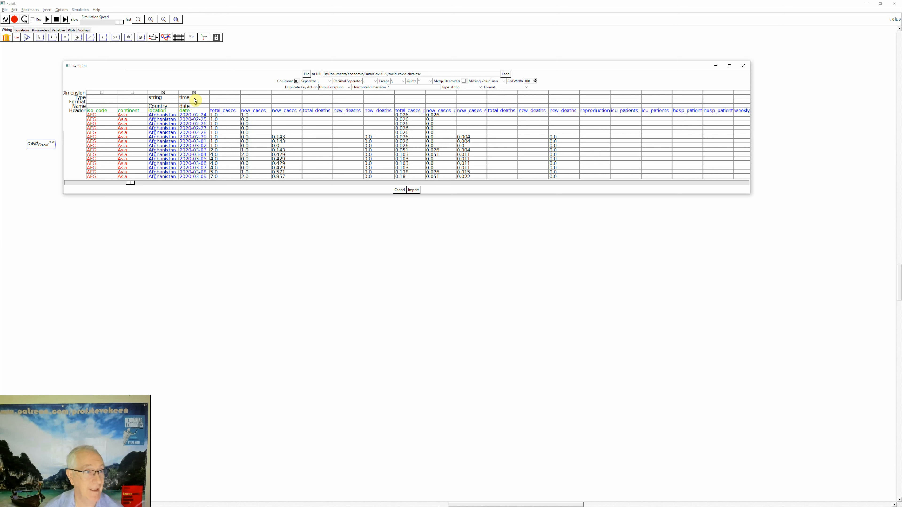
- Set the date dimension's format to %Y-%m-%d by choosing the 1999-12-31 pattern
left_click(195, 103)
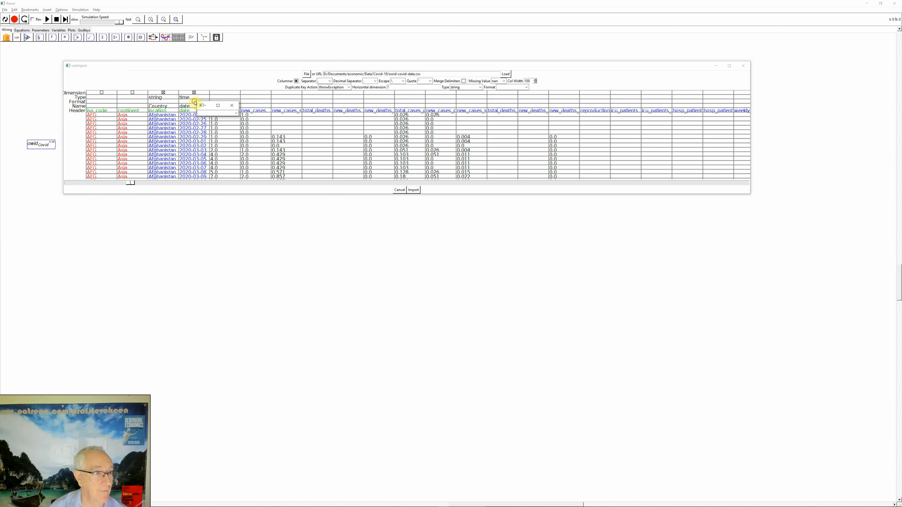
left_click(236, 114)
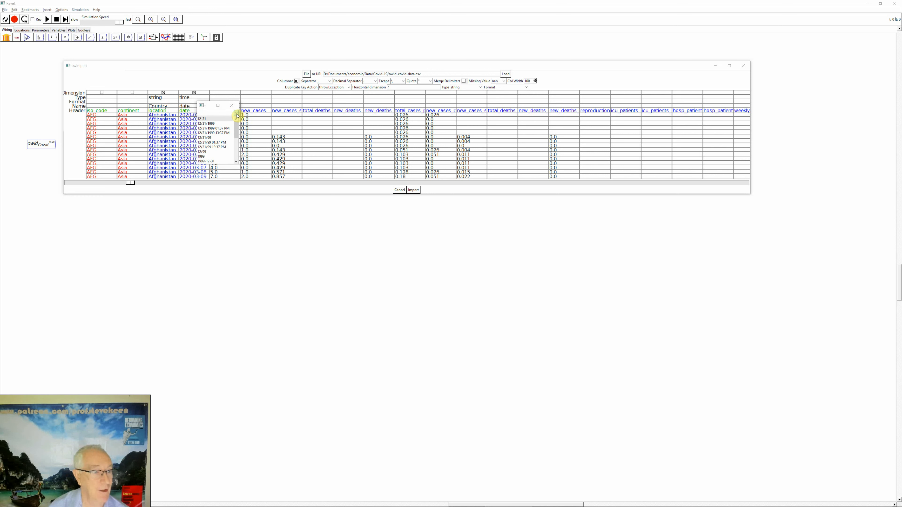
left_click(213, 161)
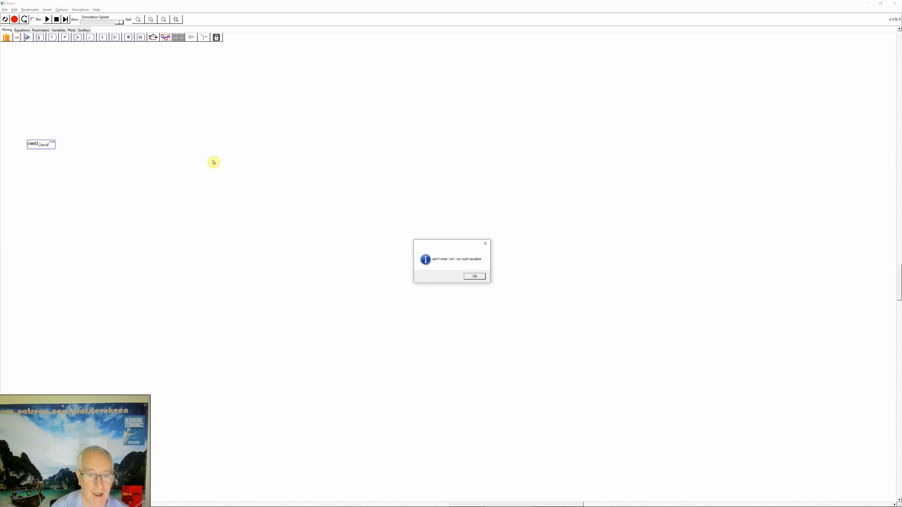
left_click(473, 276)
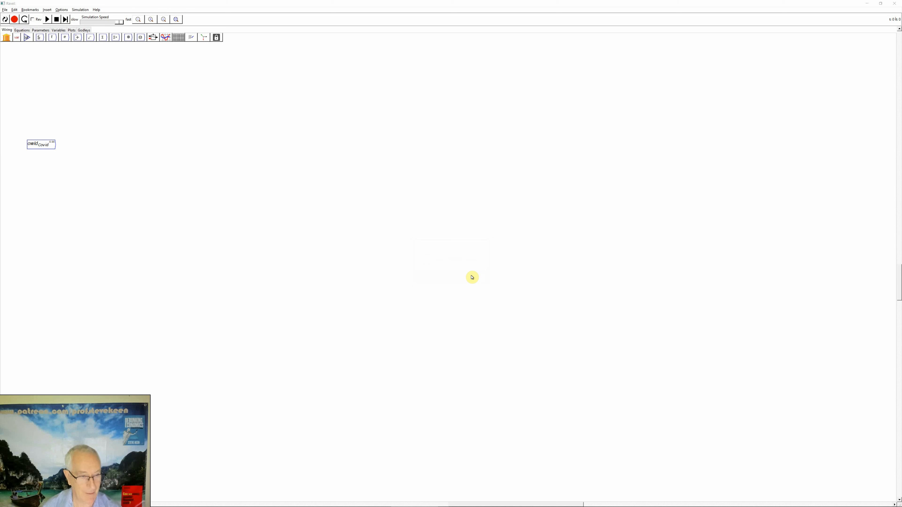
key("alt+Tab")
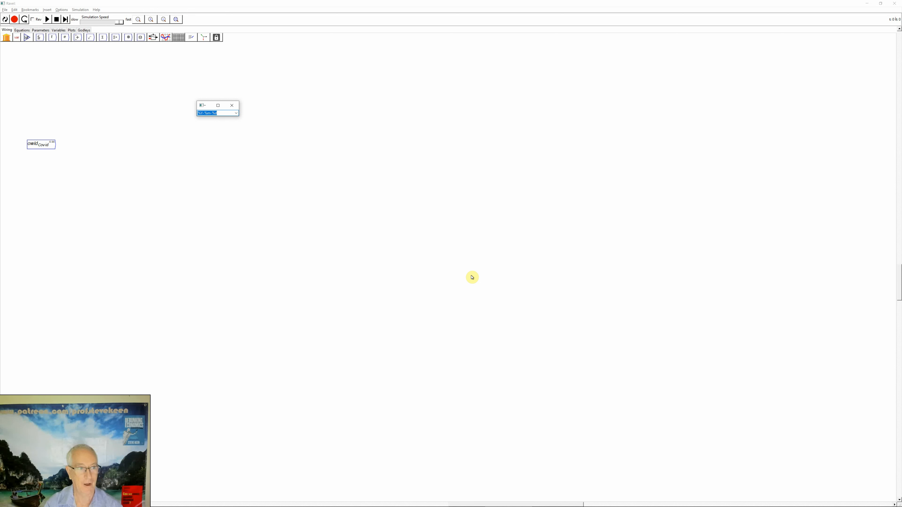
key("Return")
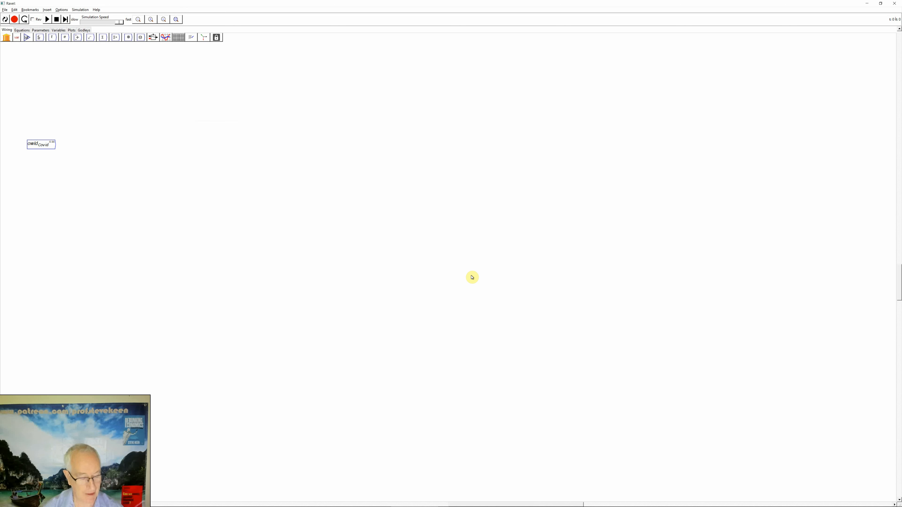
- Name the horizontal dimension Variables and import the CSV data into the parameter
key("alt+Tab")
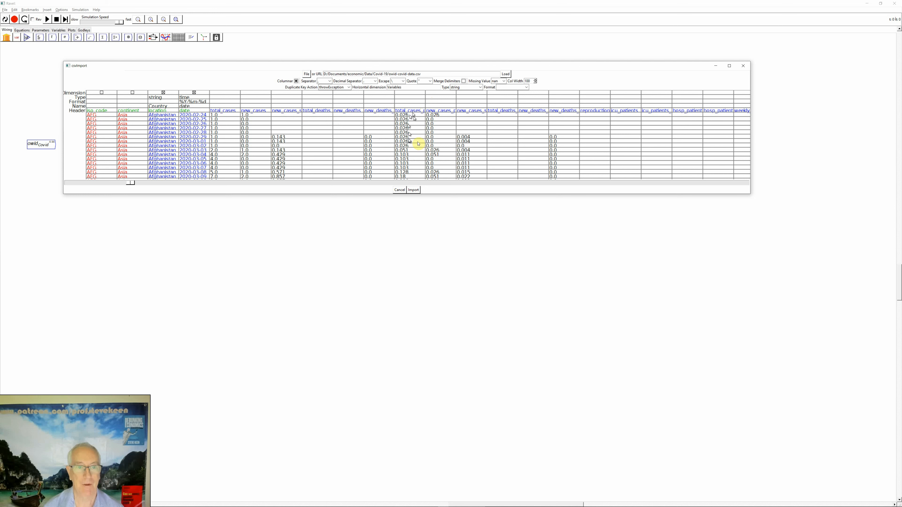
left_click(414, 190)
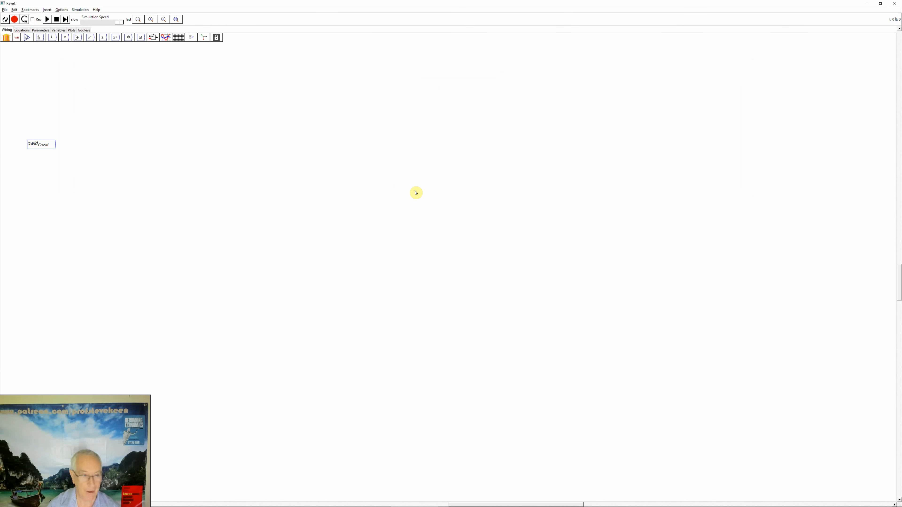
- Add a Ravel wired to the output of the owid_{Covid} parameter and reset the simulation to load its dimensions
left_click(204, 38)
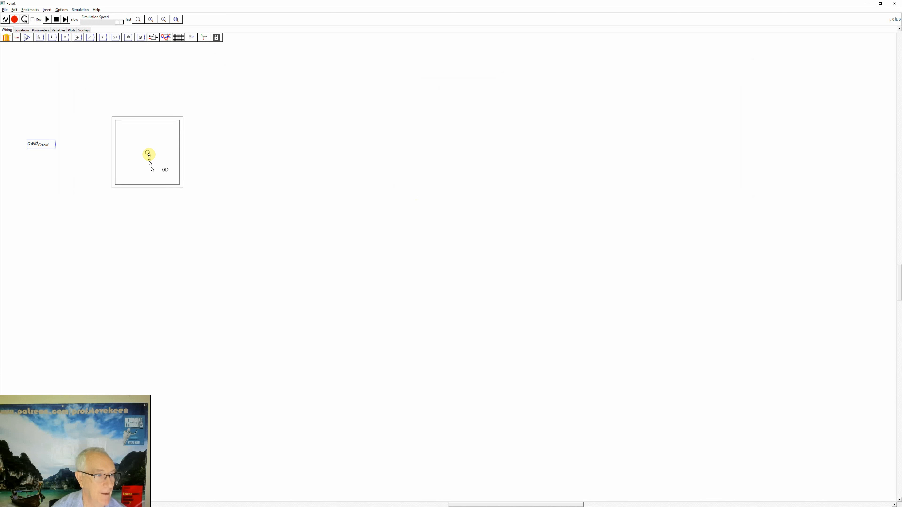
left_click(104, 144)
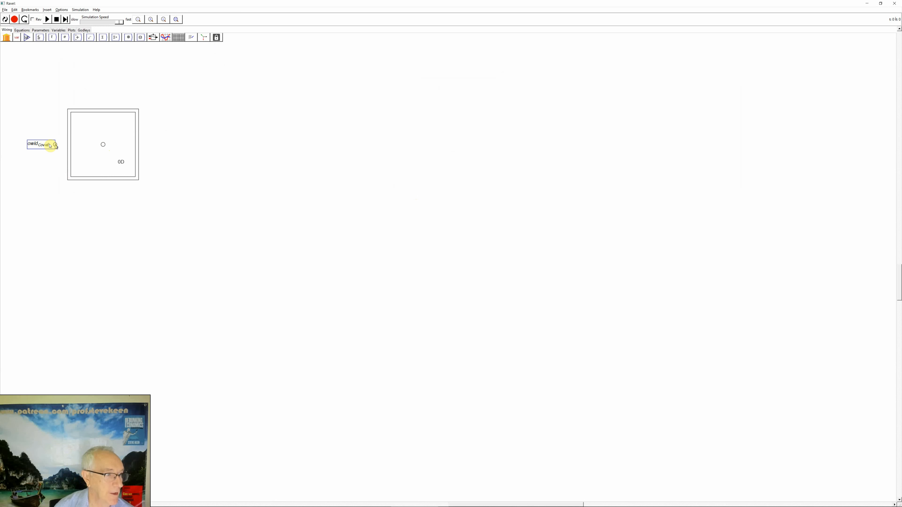
mouse_move(43, 144)
left_mouse_down()
mouse_move(41, 130)
mouse_move(42, 143)
left_mouse_up()
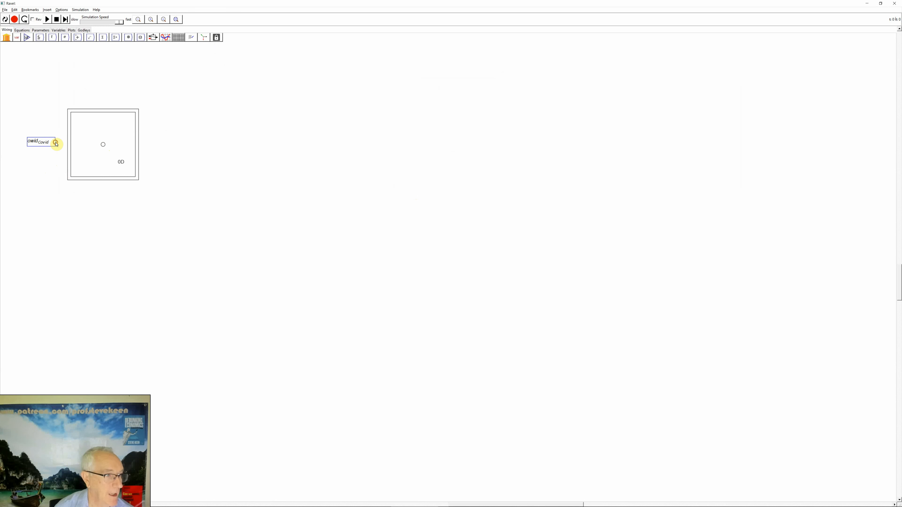
left_click_drag(59, 147, 61, 155)
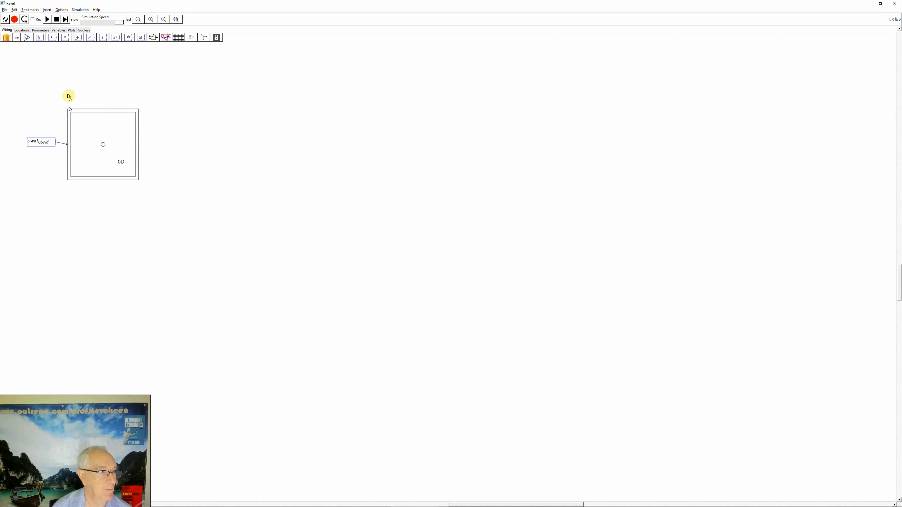
left_click(5, 20)
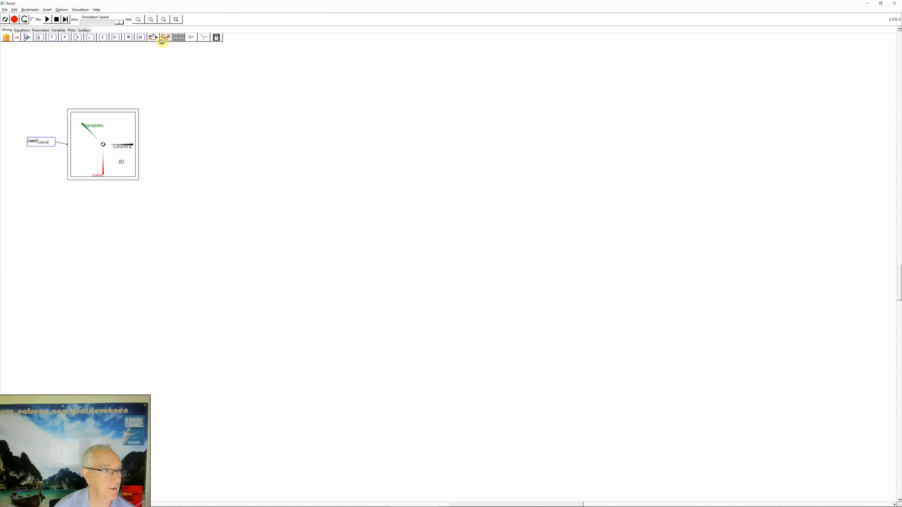
- Add a plot beside the Ravel, wire the Ravel's output to the plot's side input, and enlarge the plot
left_click(166, 38)
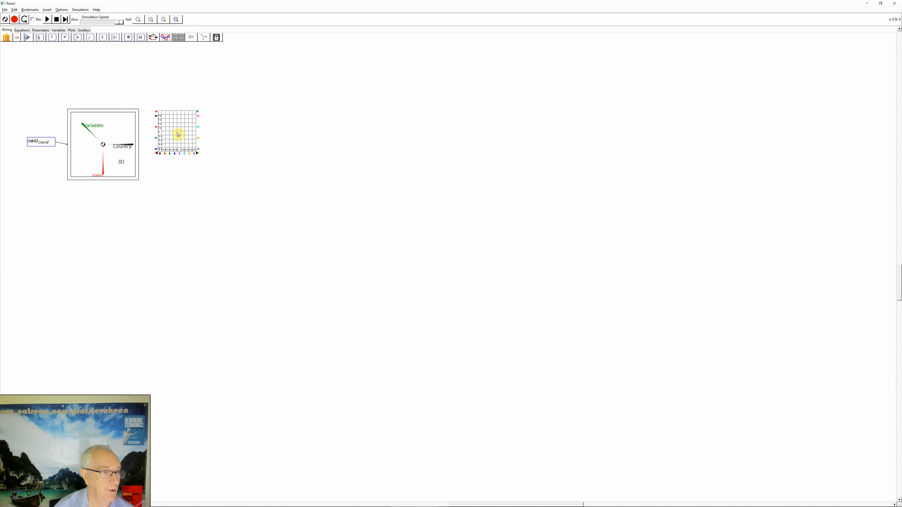
left_click(177, 135)
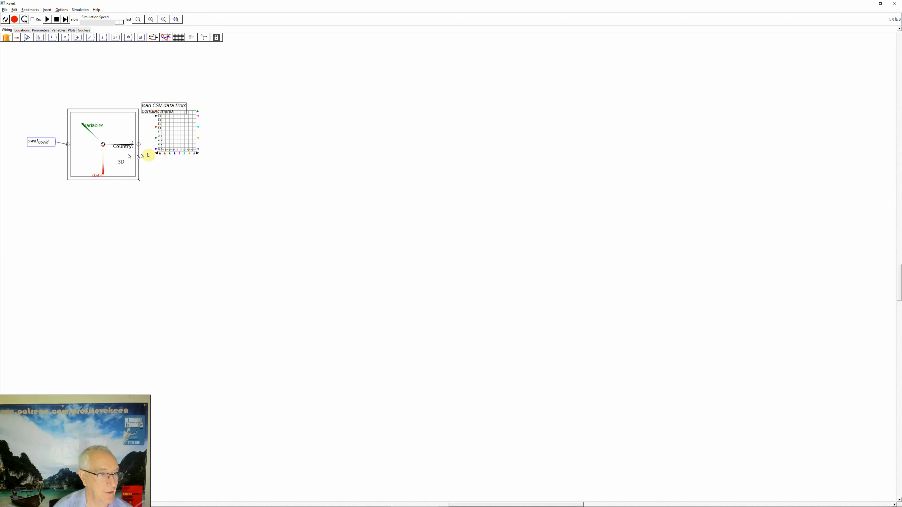
left_click_drag(138, 146, 155, 138)
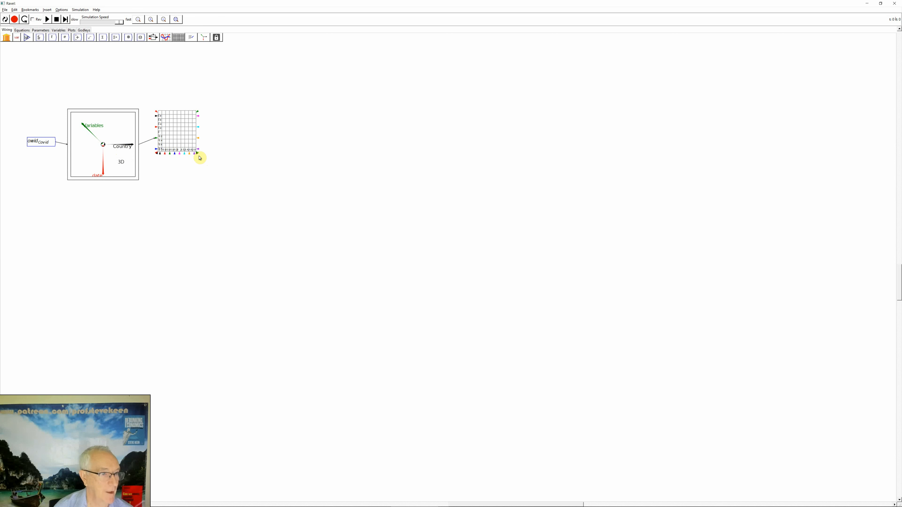
left_click_drag(200, 157, 220, 180)
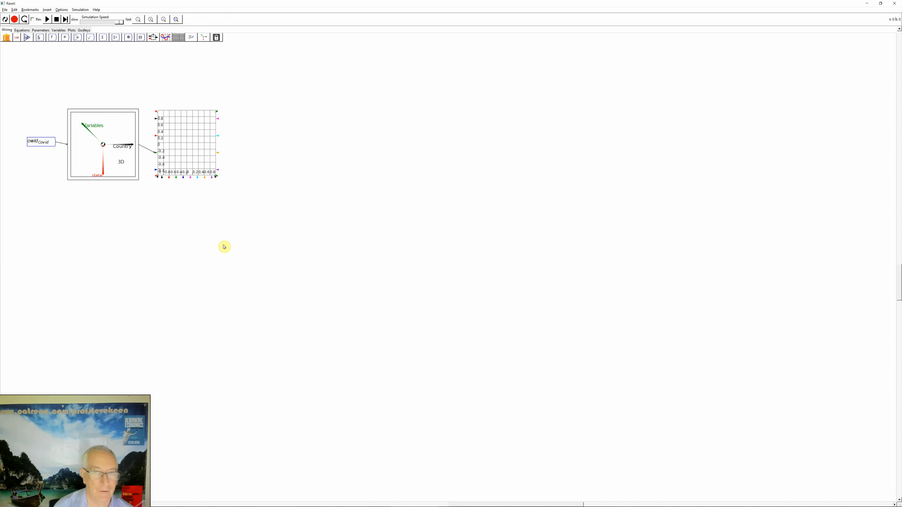
- Set the sort order of the Ravel's date axis to forward
left_click(153, 21)
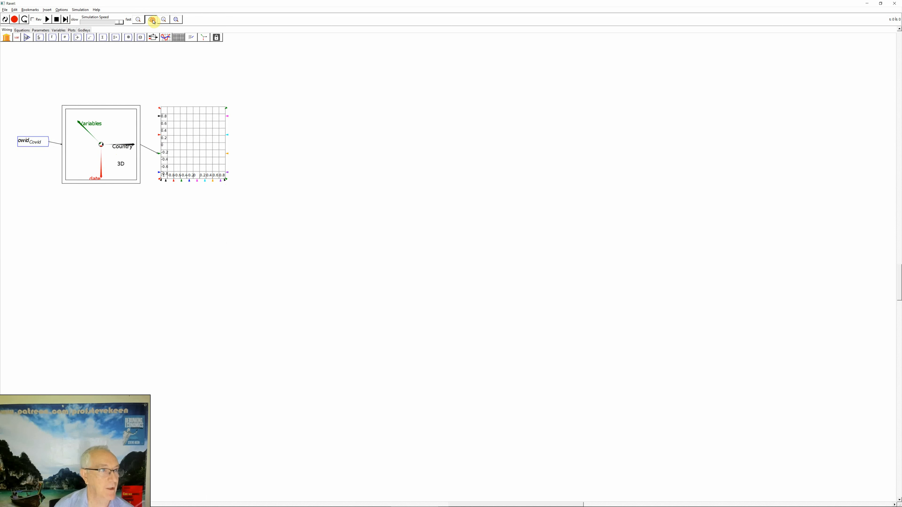
left_click(141, 22)
left_click(166, 23)
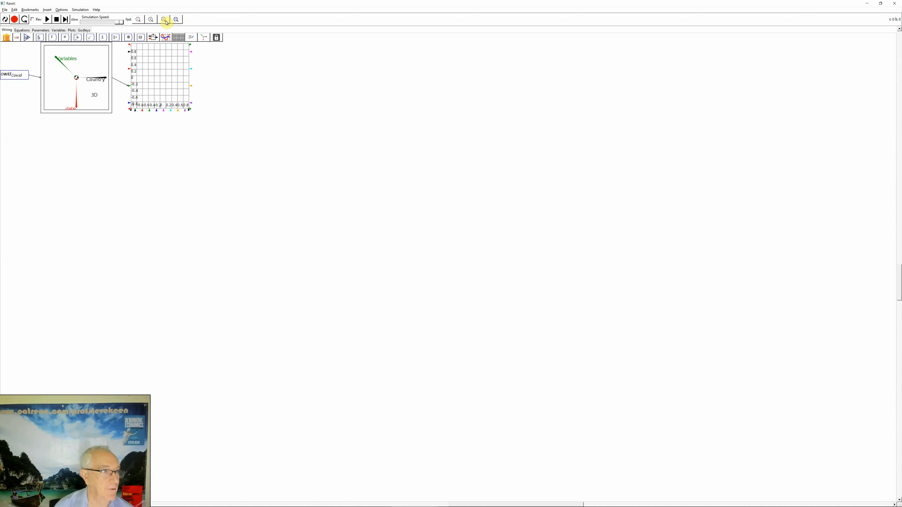
left_click(178, 23)
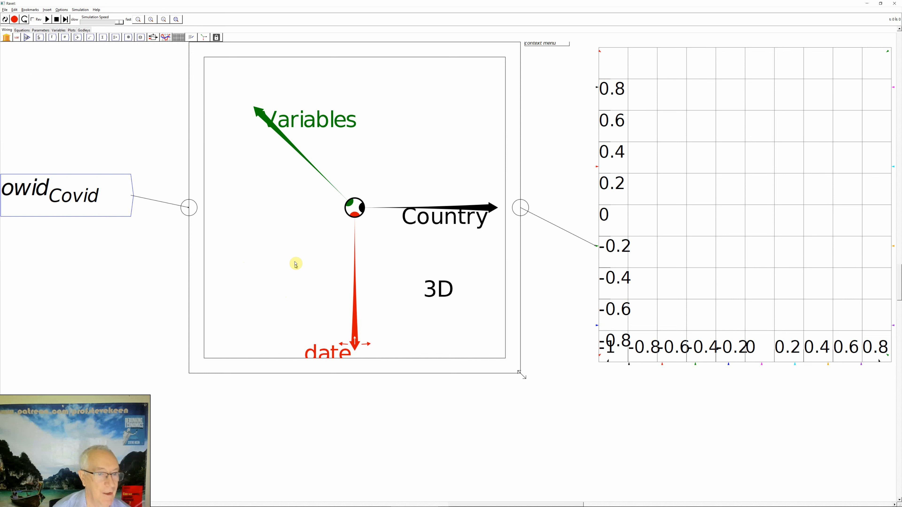
right_click(356, 279)
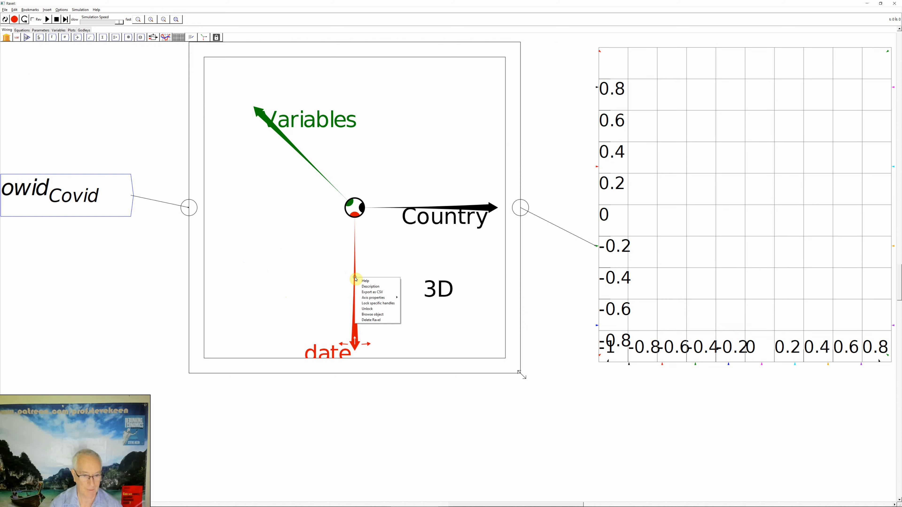
mouse_move(365, 299)
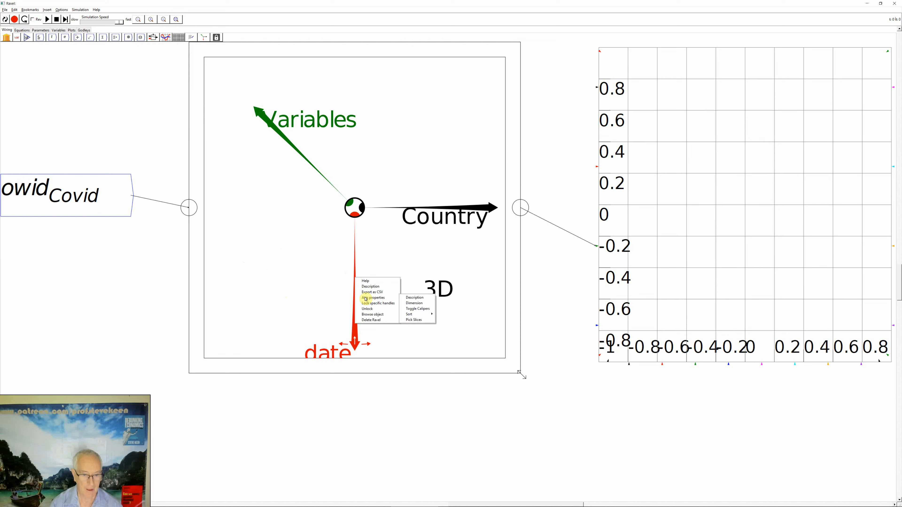
mouse_move(412, 314)
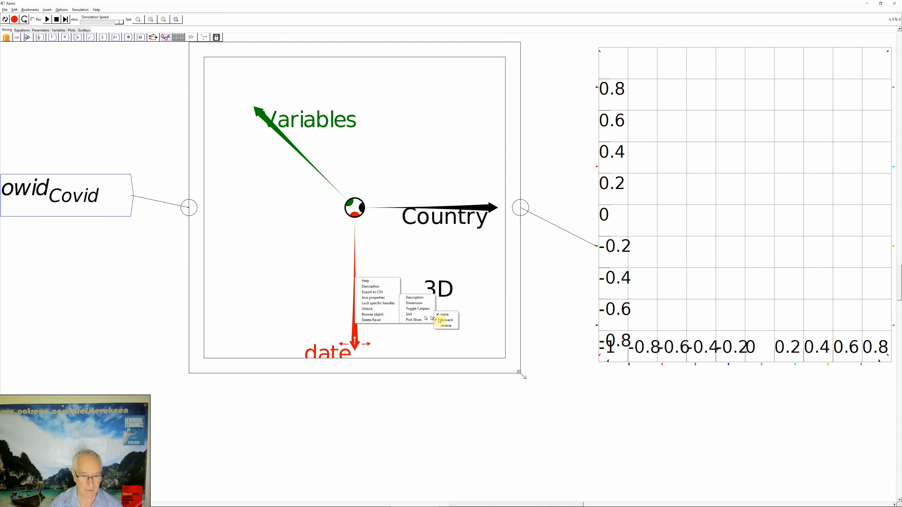
left_click(442, 320)
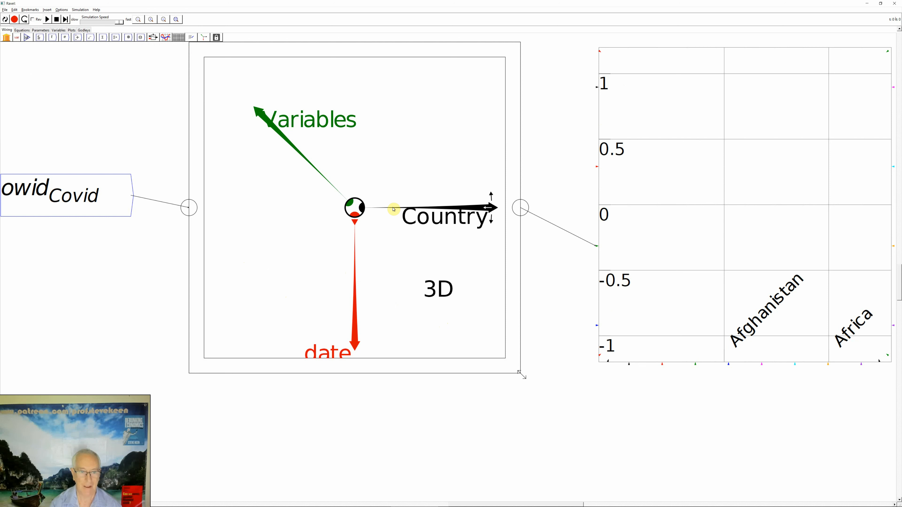
- Set the sort order of the Ravel's Country axis to forward
right_click(393, 210)
mouse_move(404, 228)
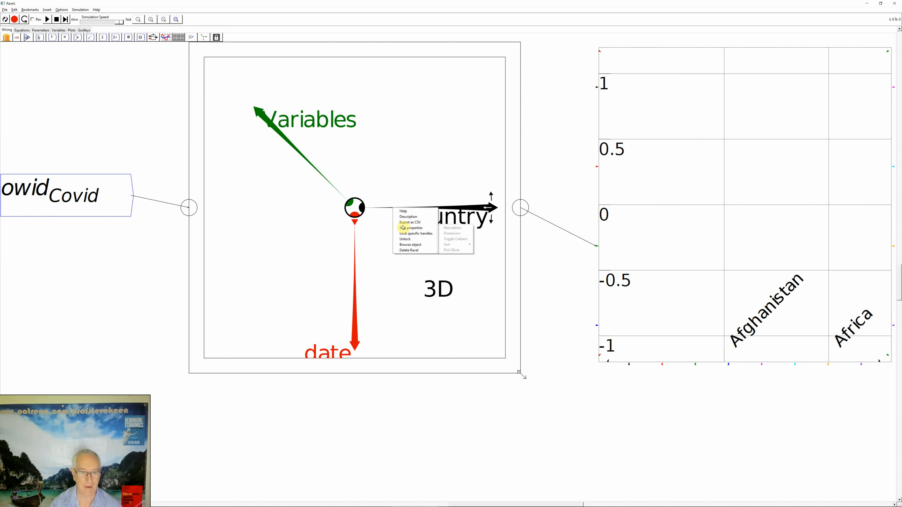
mouse_move(461, 244)
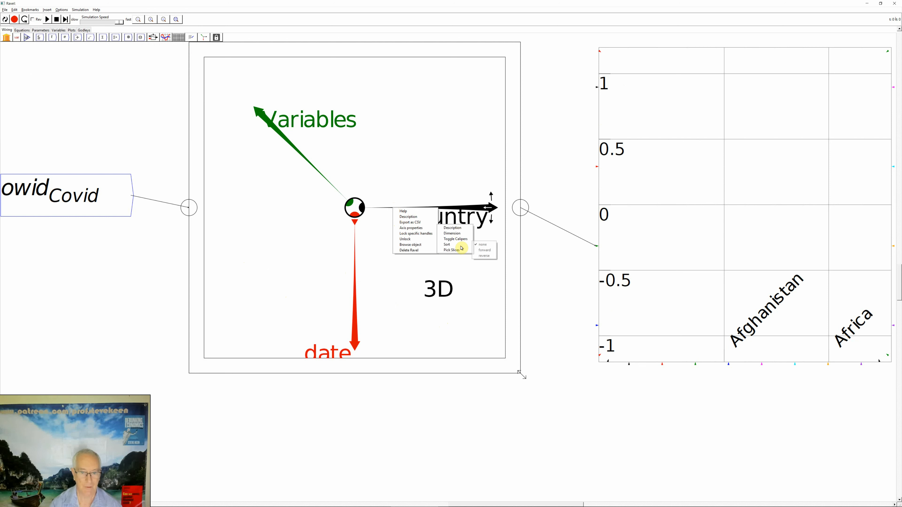
left_click(485, 250)
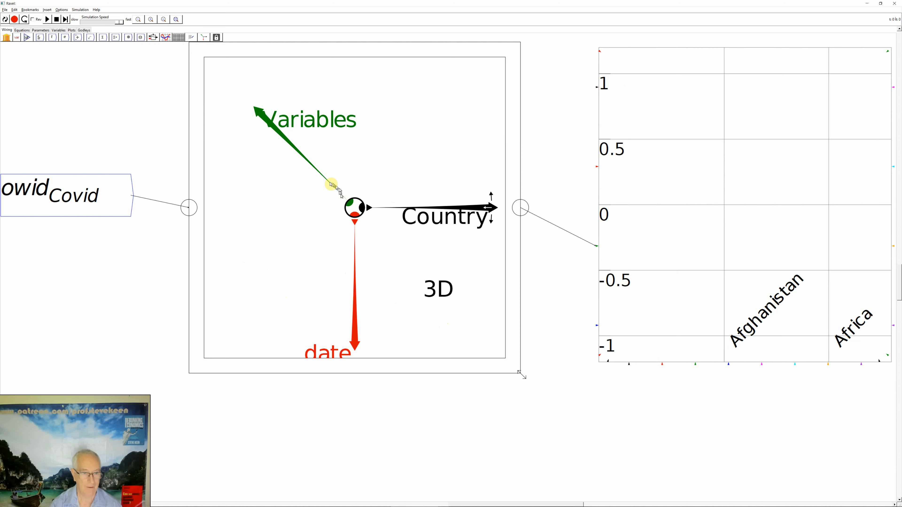
- Dismiss the error message and set the sort order of the Ravel's Variables axis to forward
right_click(319, 173)
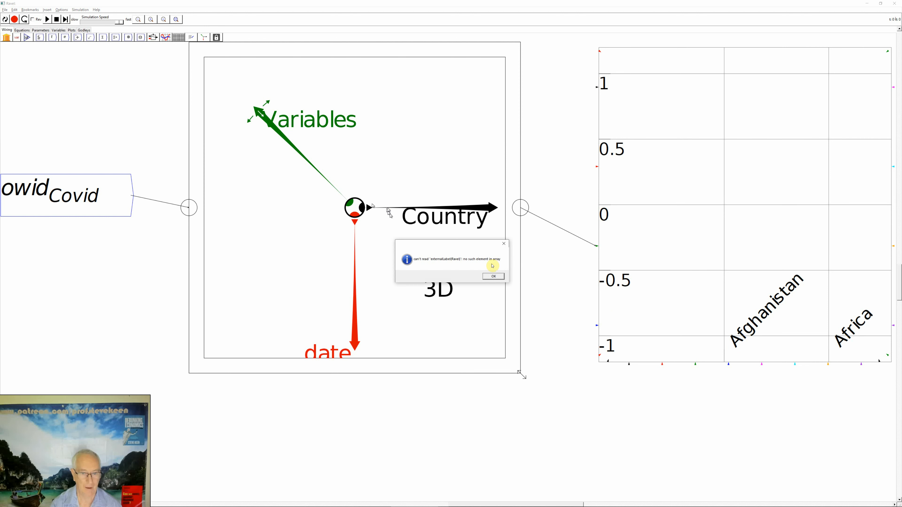
left_click(493, 276)
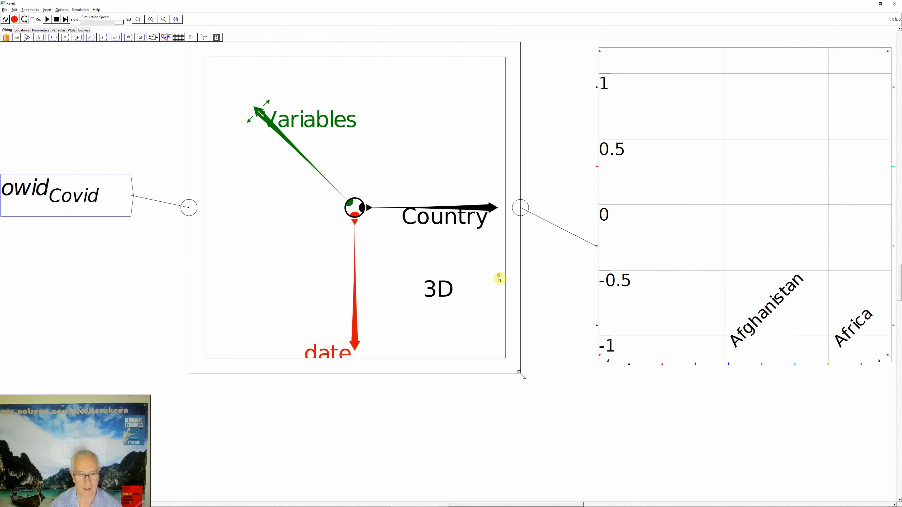
right_click(310, 163)
mouse_move(338, 182)
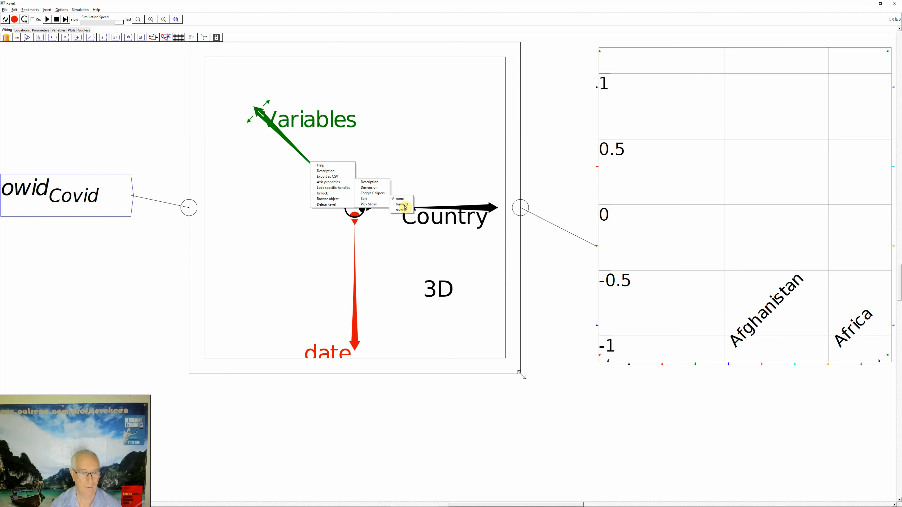
left_click(405, 207)
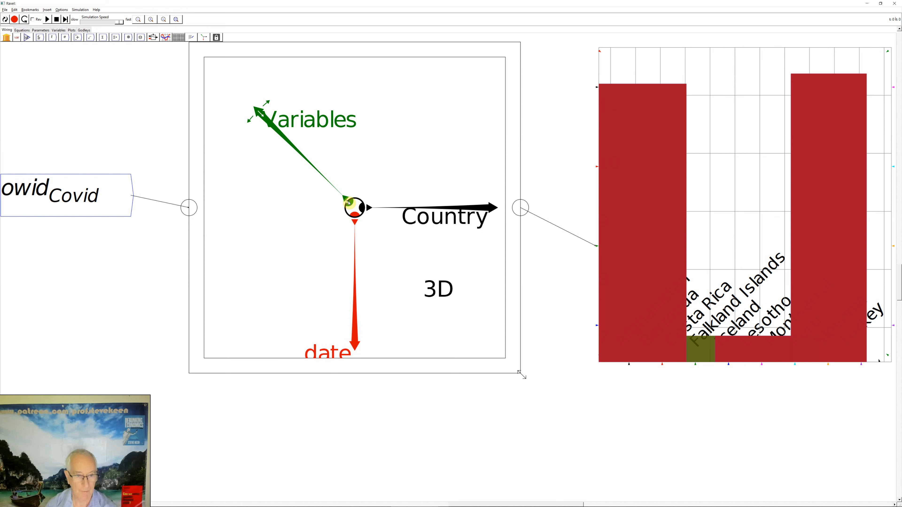
- Move the selector on the Variables axis to the total_cases_per_million slice
left_click_drag(350, 205, 323, 175)
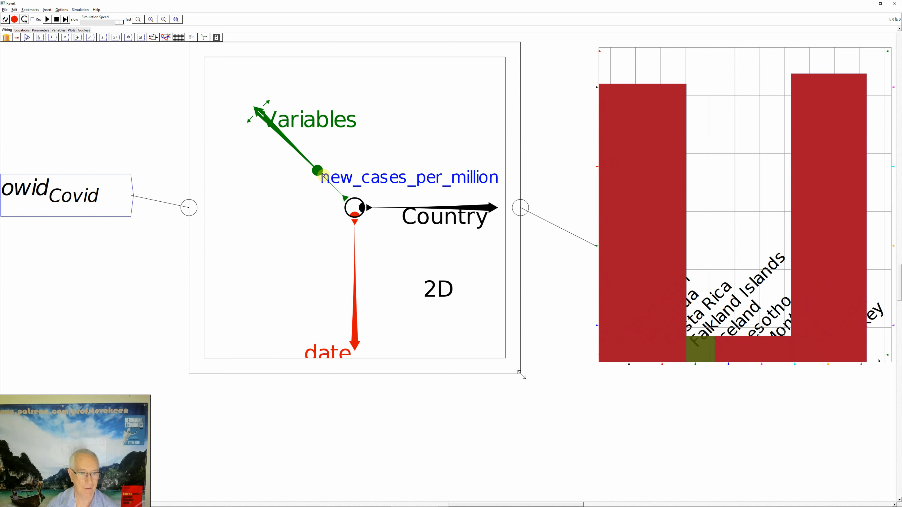
left_click_drag(323, 174, 287, 137)
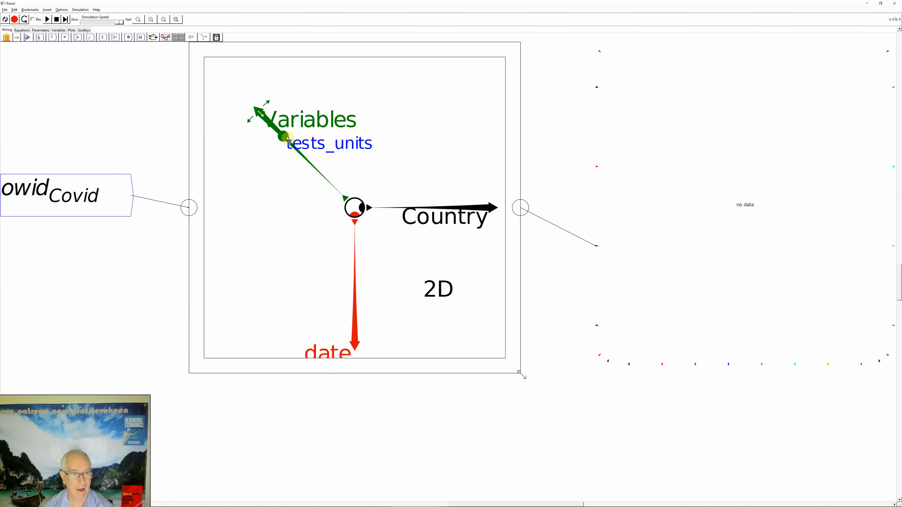
left_click_drag(287, 138, 287, 137)
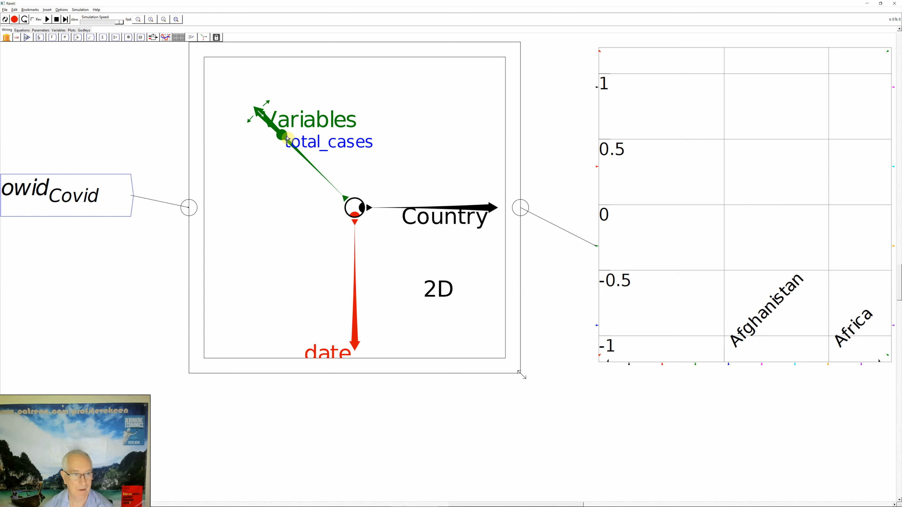
left_click_drag(287, 138, 288, 139)
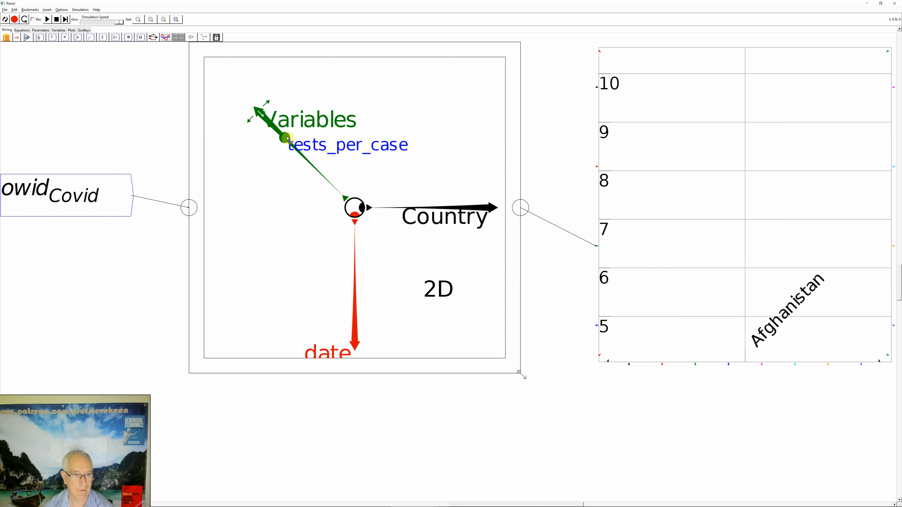
left_click_drag(287, 138, 288, 138)
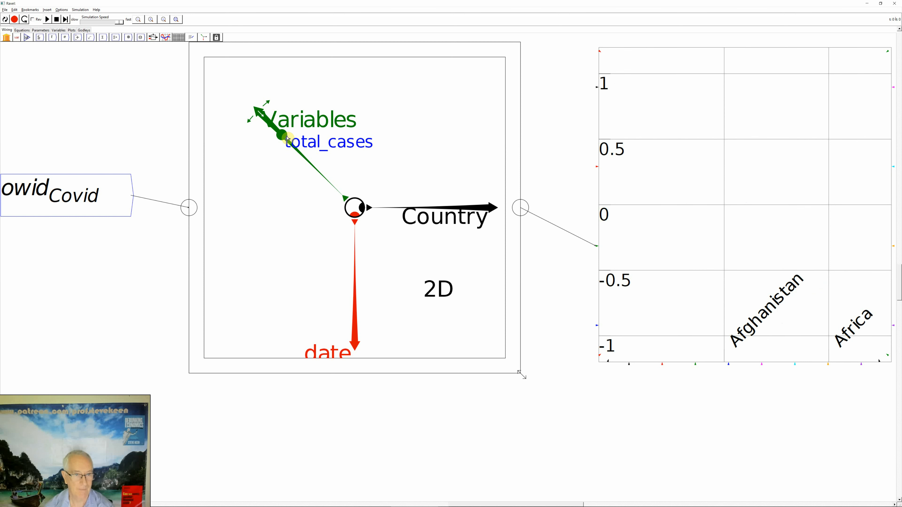
left_click(288, 138)
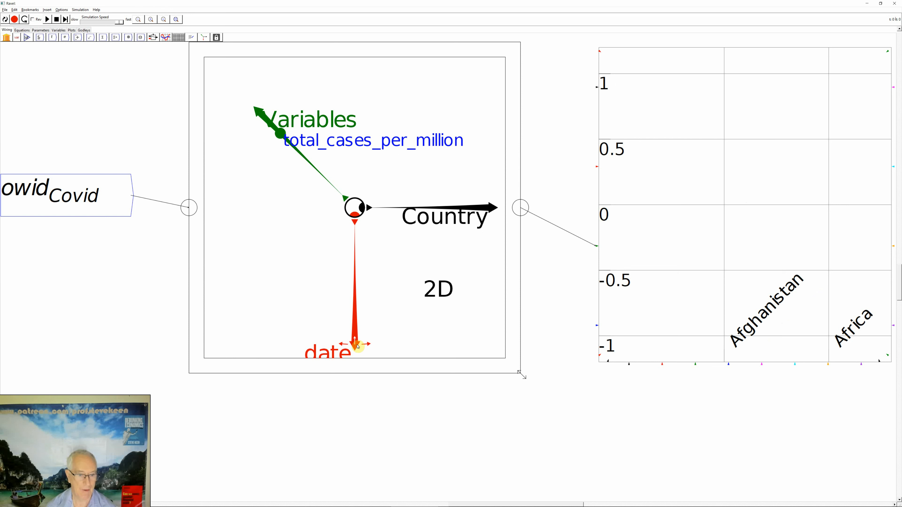
- Swap the date and Country axes so date is the Ravel's horizontal axis, and widen the plot towards the Ravel
left_click_drag(358, 346, 473, 202)
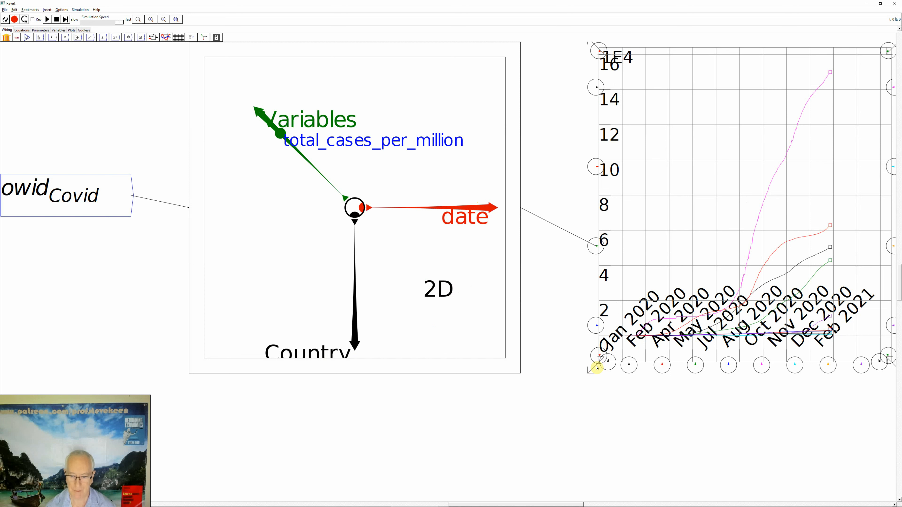
left_click_drag(596, 366, 540, 372)
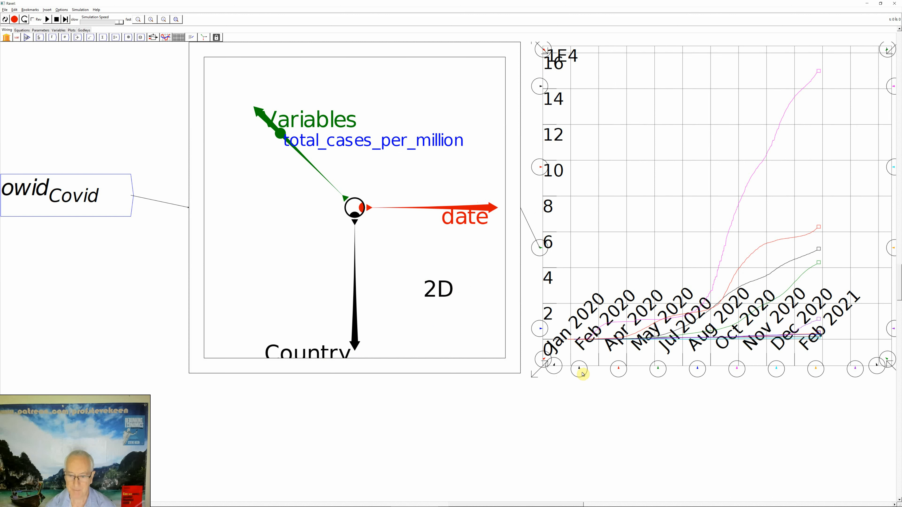
- Reduce the Country axis to a single slice and step through the countries until Australia is selected
left_click(354, 221)
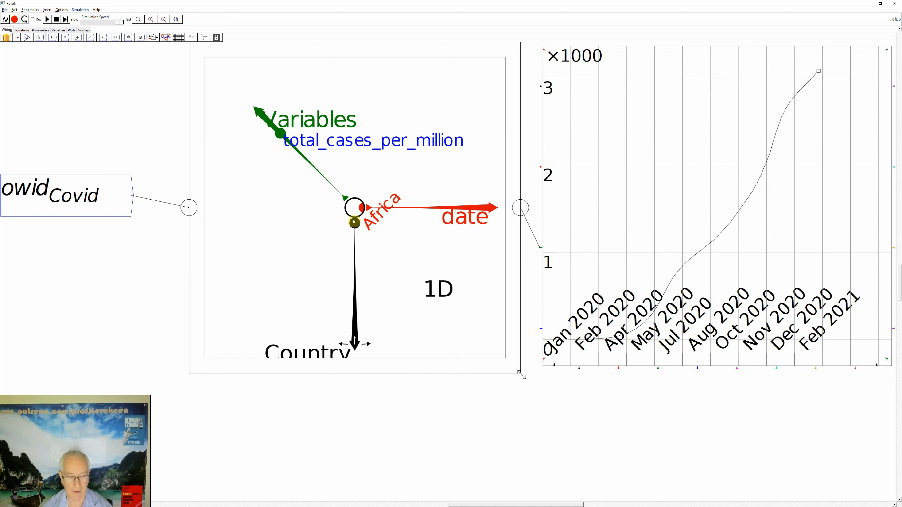
key("Down")
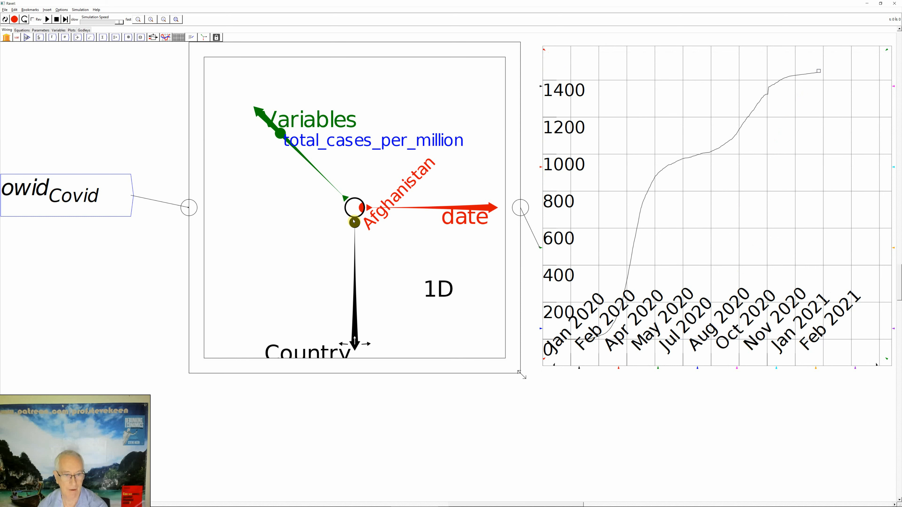
key("Right")
key("Right")
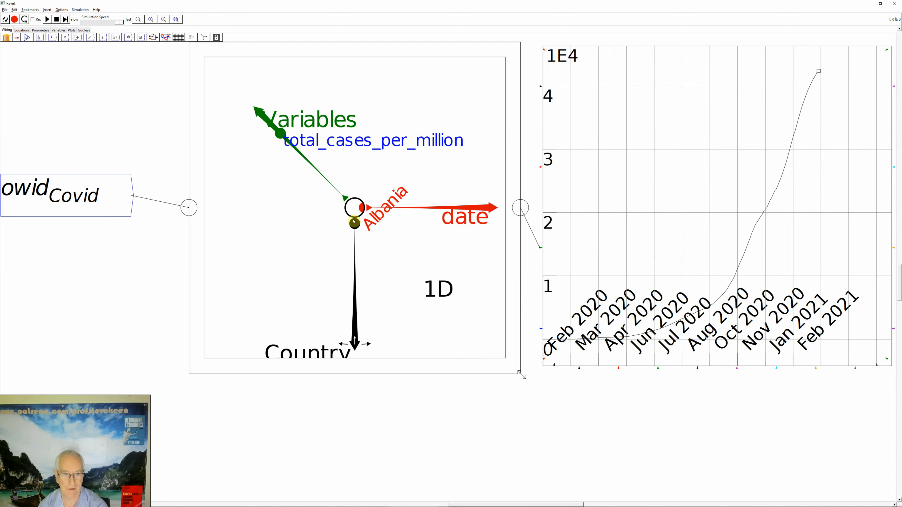
key("Right")
key("Right")
key("Right")
key("Right")
key("Right")
key("Right")
key("Right")
key("Right")
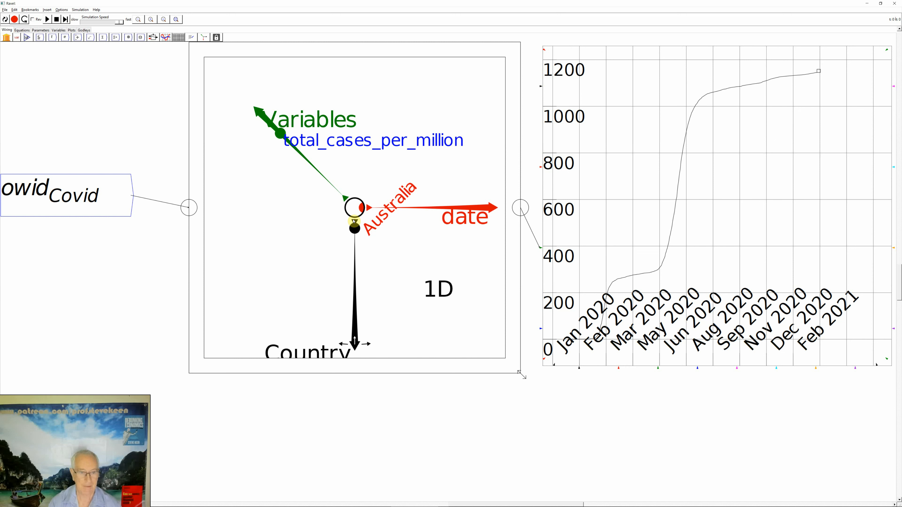
- Open the slice picker for the Country axis, clear the preselected countries and pick Australia
right_click(355, 257)
mouse_move(375, 276)
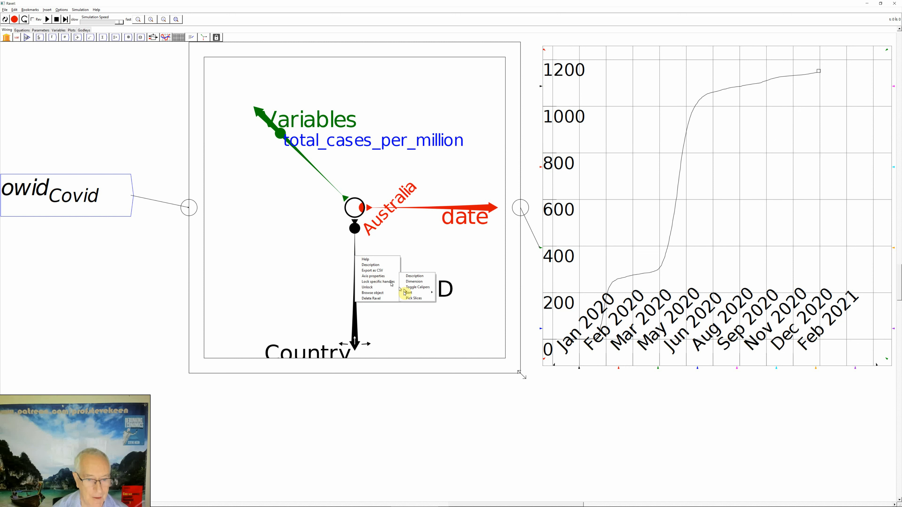
left_click(414, 298)
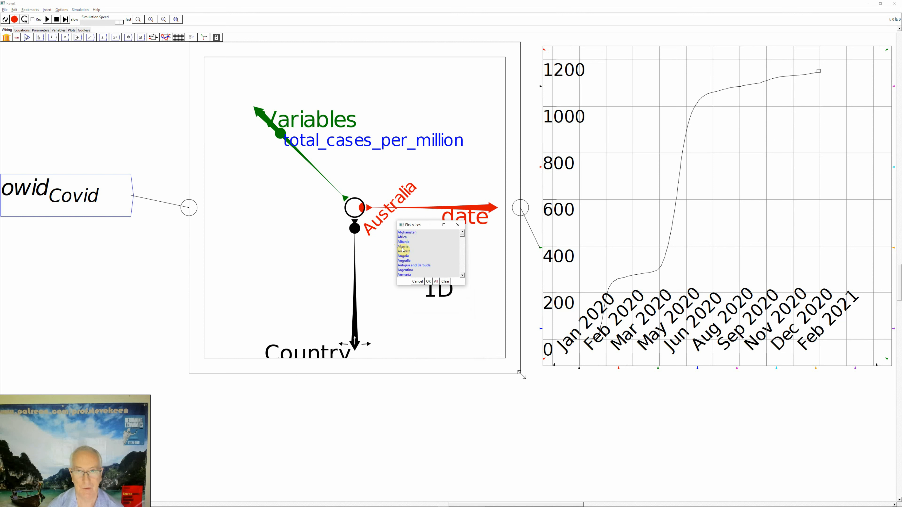
left_click(463, 262)
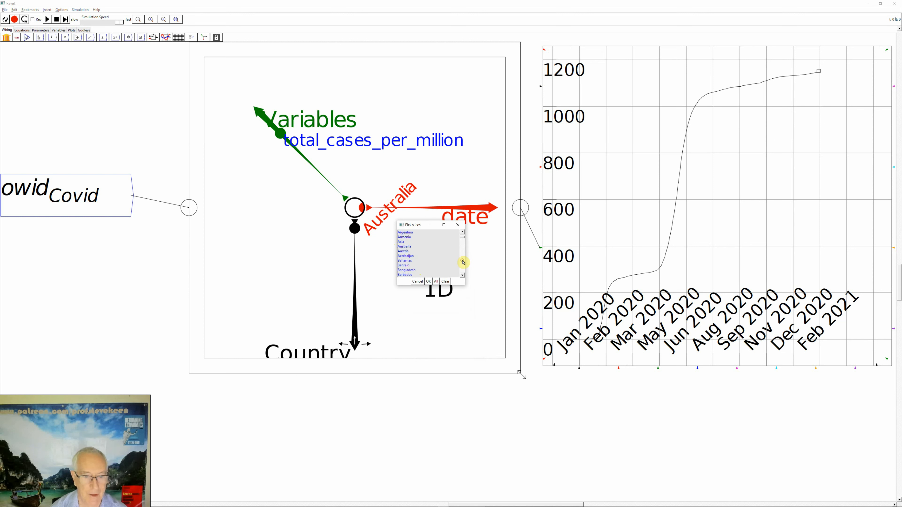
left_click(408, 248)
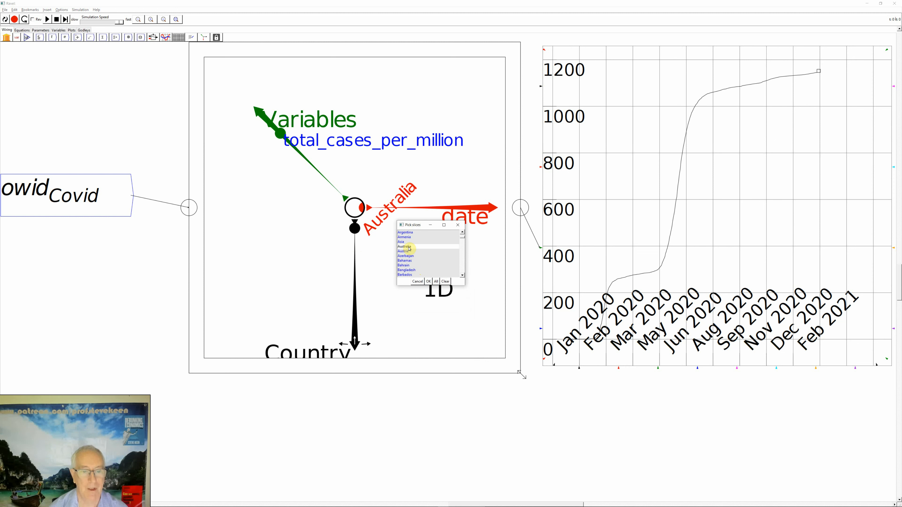
left_click(408, 248)
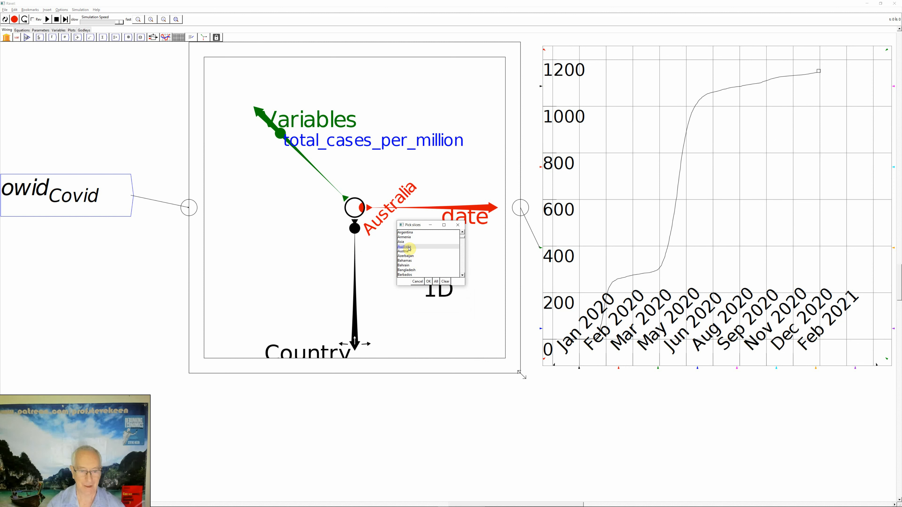
- Add China to the slices picked for the Country axis
left_click(463, 270)
left_click(463, 270)
left_click(463, 270)
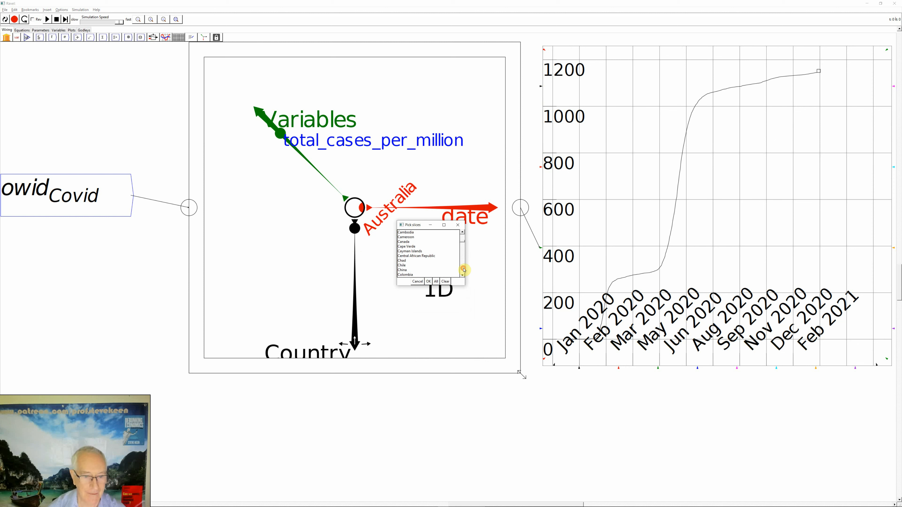
left_click(463, 270)
left_click(463, 270)
left_click(464, 270)
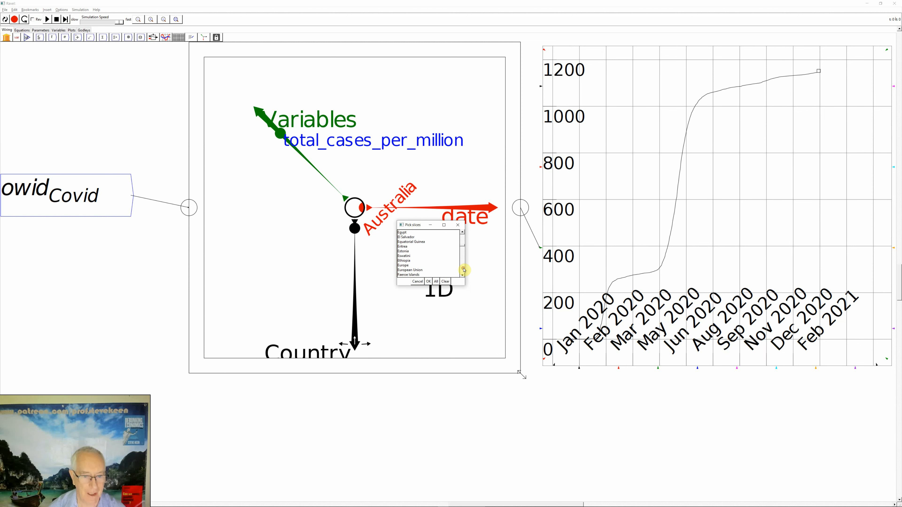
left_click(463, 270)
left_click(463, 270)
left_click(463, 270)
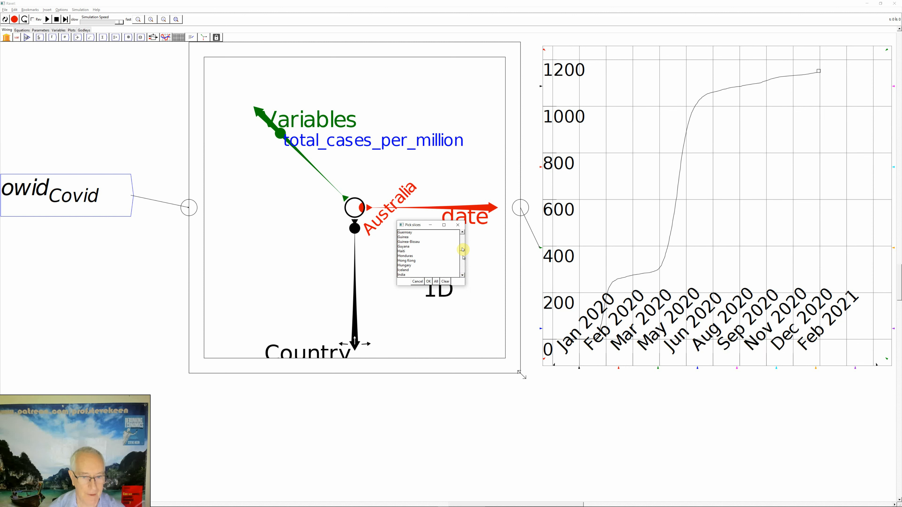
left_click(463, 240)
left_click(463, 240)
left_click(463, 240)
left_click(463, 239)
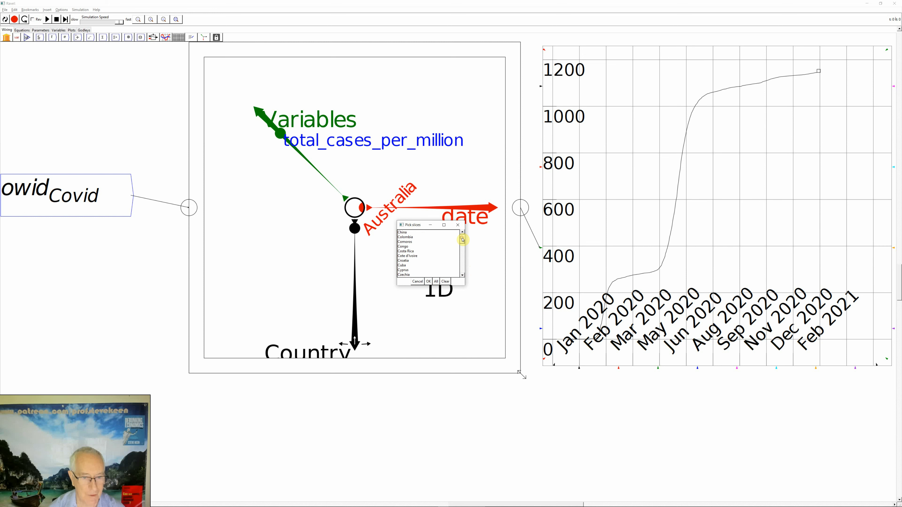
left_click(462, 240)
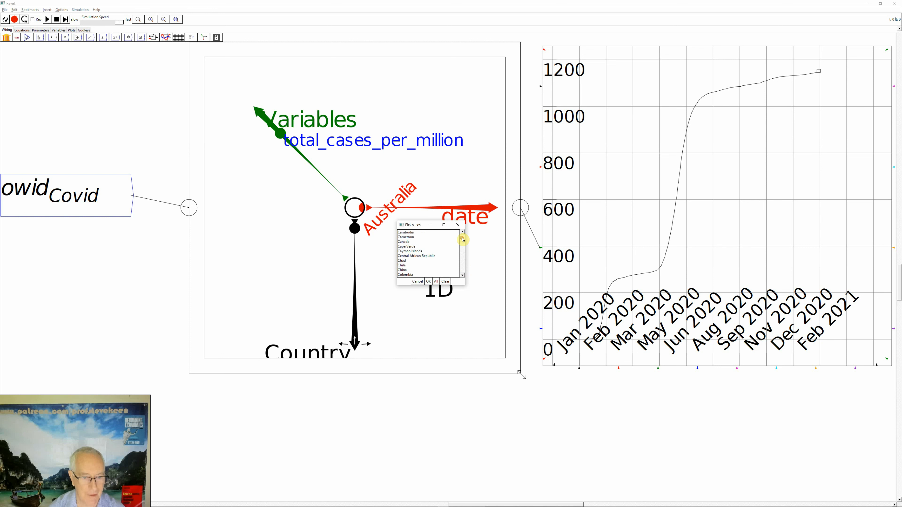
left_click(403, 272)
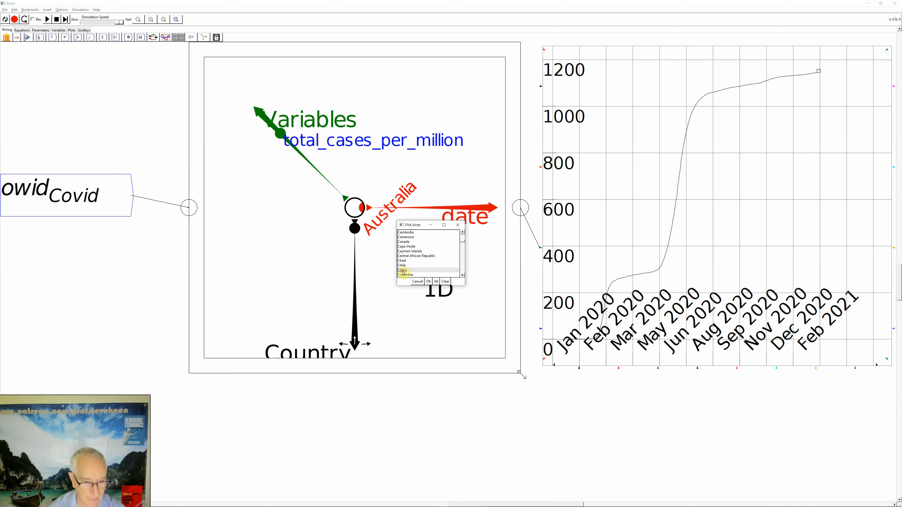
- Add the Netherlands to the picked Country slices
left_click(463, 271)
left_click(462, 271)
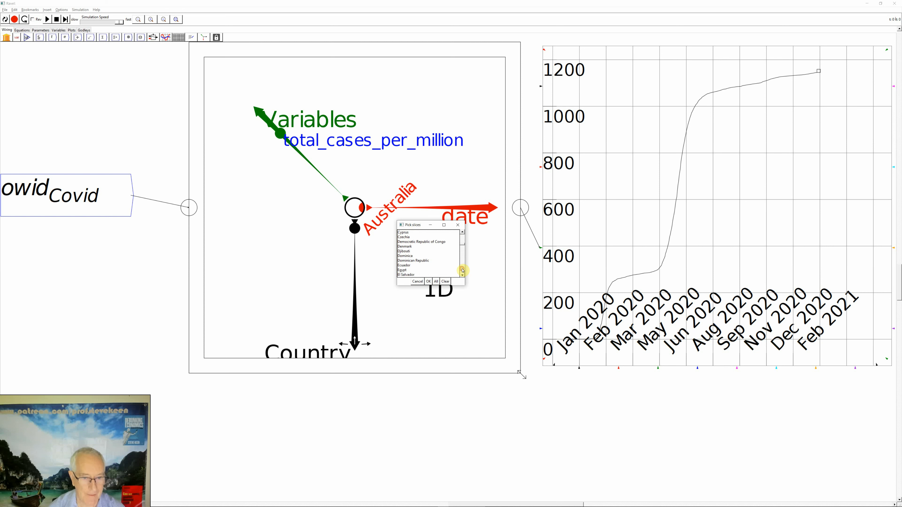
left_click(462, 271)
left_click(462, 271)
left_click(462, 271)
left_click(462, 271)
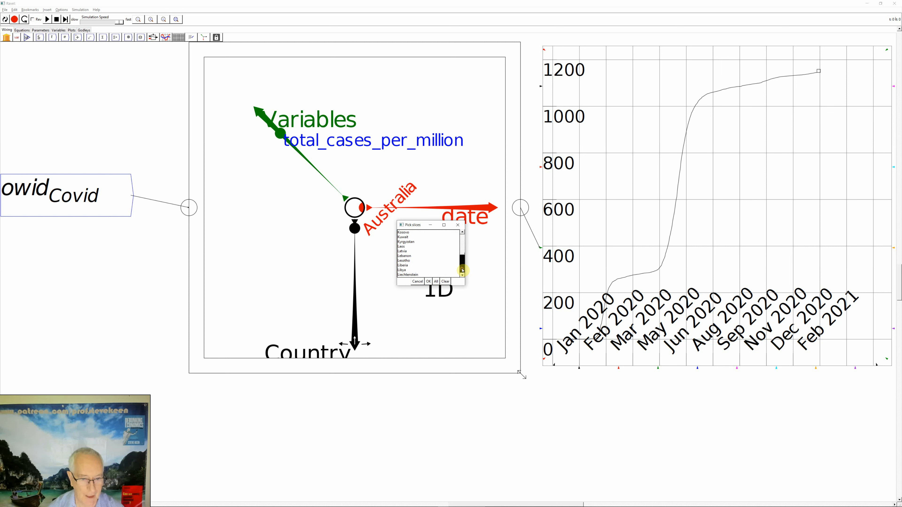
left_click(462, 271)
left_click(463, 271)
left_click(462, 271)
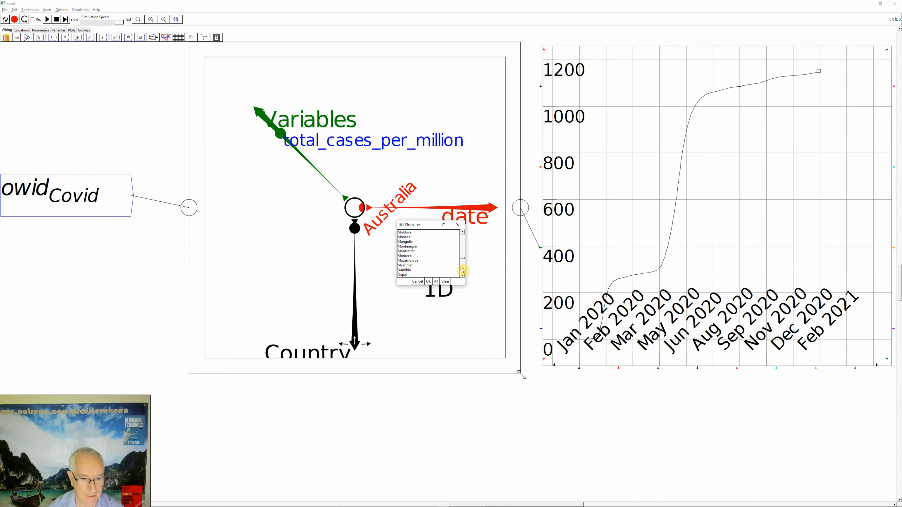
left_click(462, 271)
left_click(409, 243)
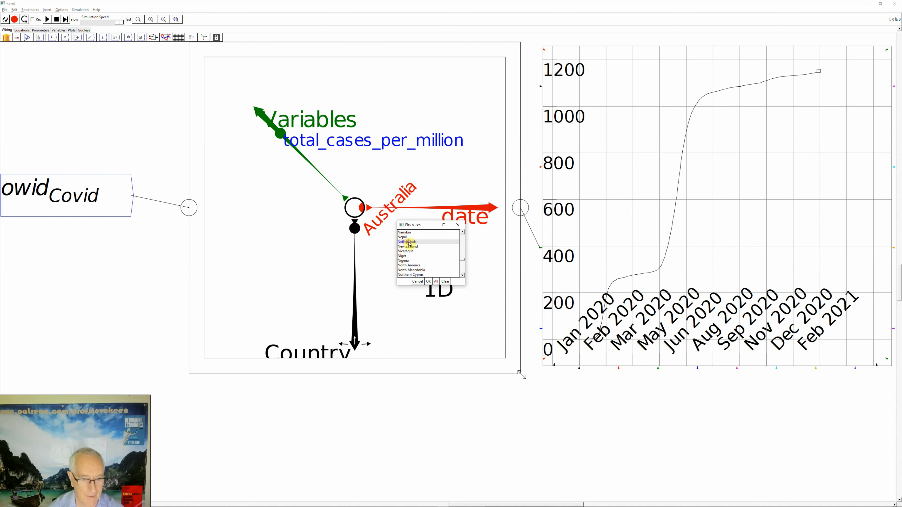
- Add Thailand to the picked Country slices
left_click(461, 270)
left_click(462, 270)
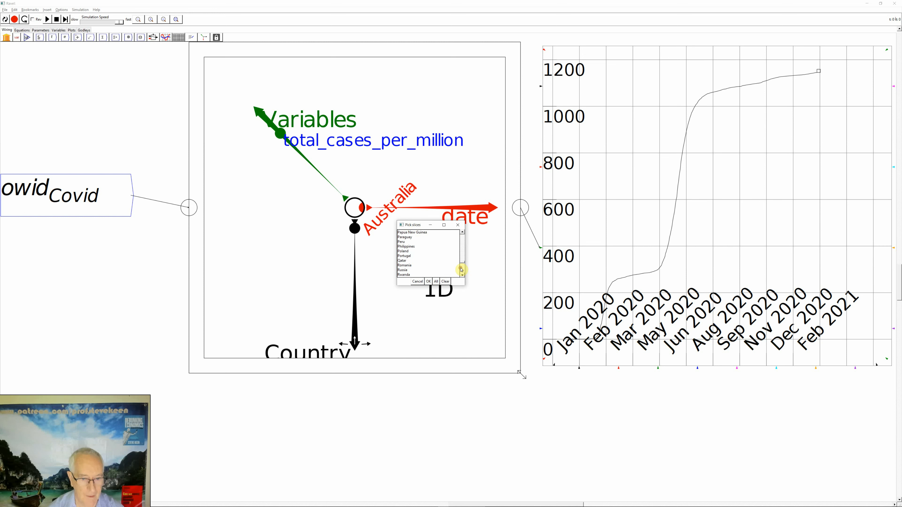
left_click(462, 270)
left_click(461, 270)
left_click(462, 271)
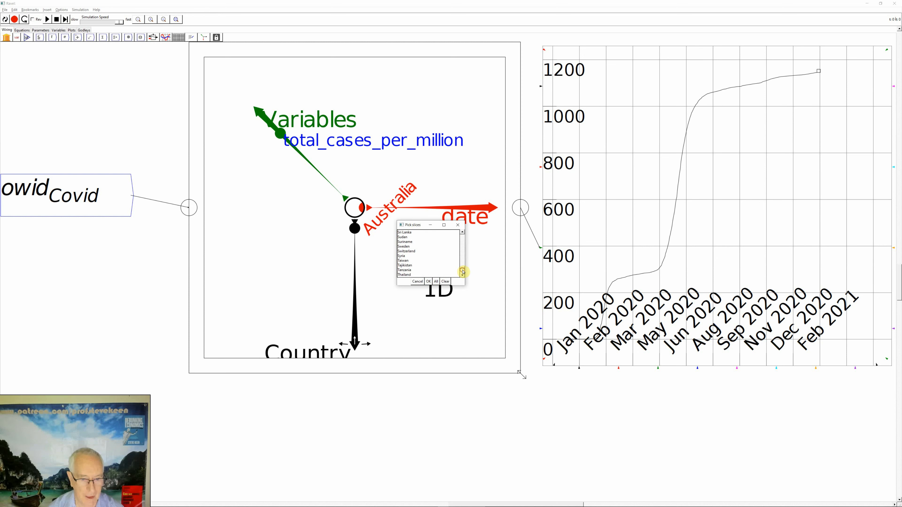
left_click(401, 275)
- Add the United Kingdom to the picked Country slices and apply the selection to the Ravel
left_click(462, 273)
left_click(462, 273)
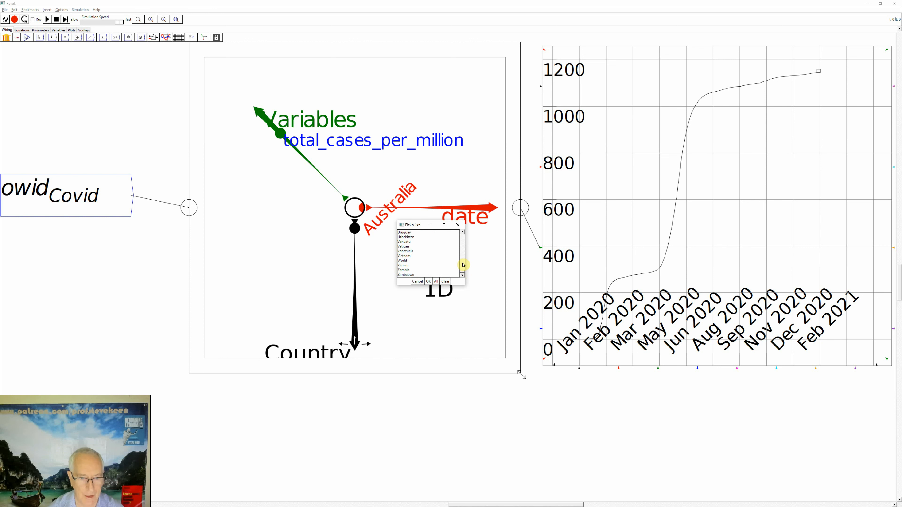
left_click(461, 250)
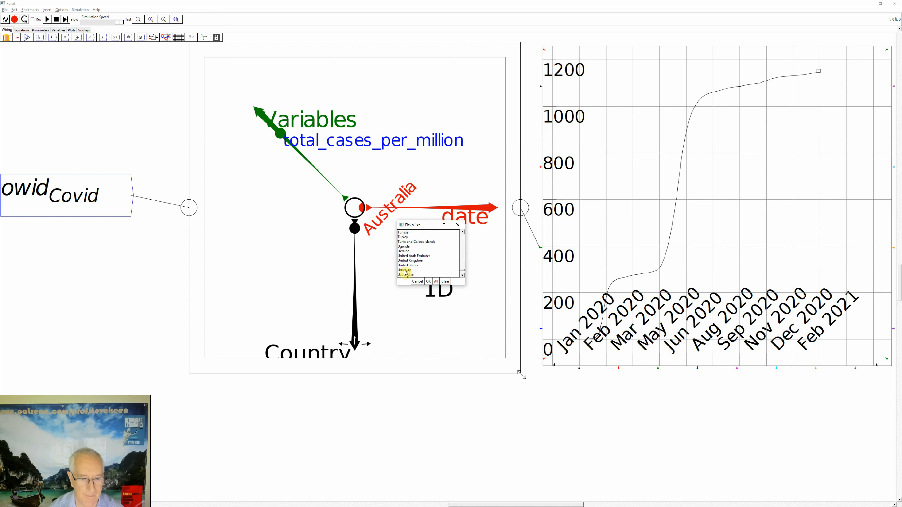
left_click(405, 262)
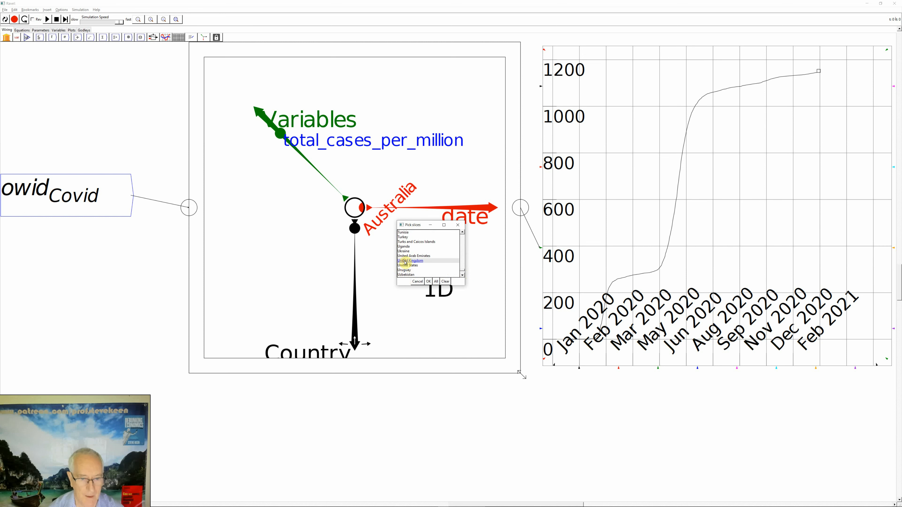
left_click(430, 282)
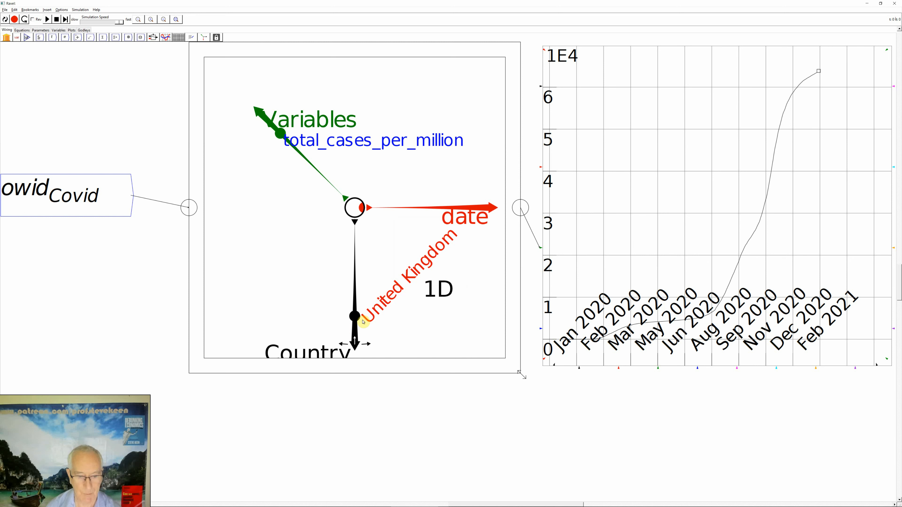
- Step the Country axis through the picked countries back to Australia, and expand the axis to plot all of them together
key("Down")
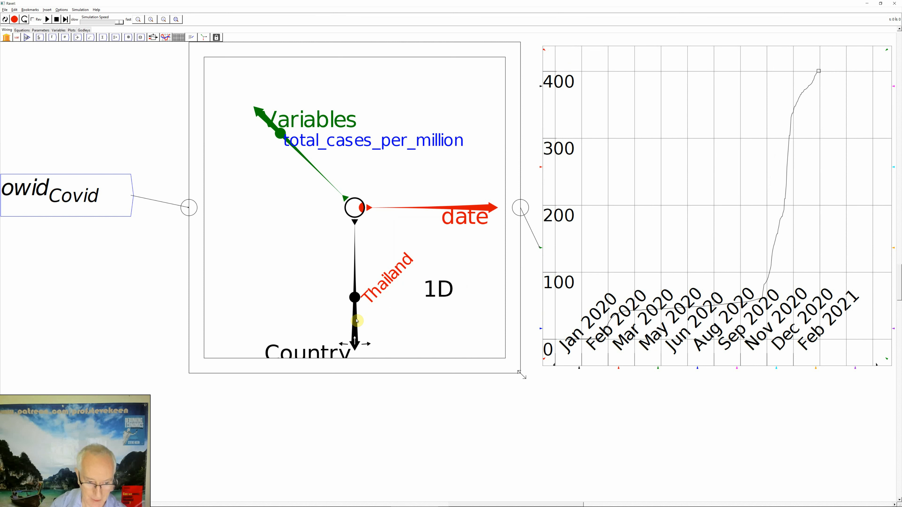
key("Down")
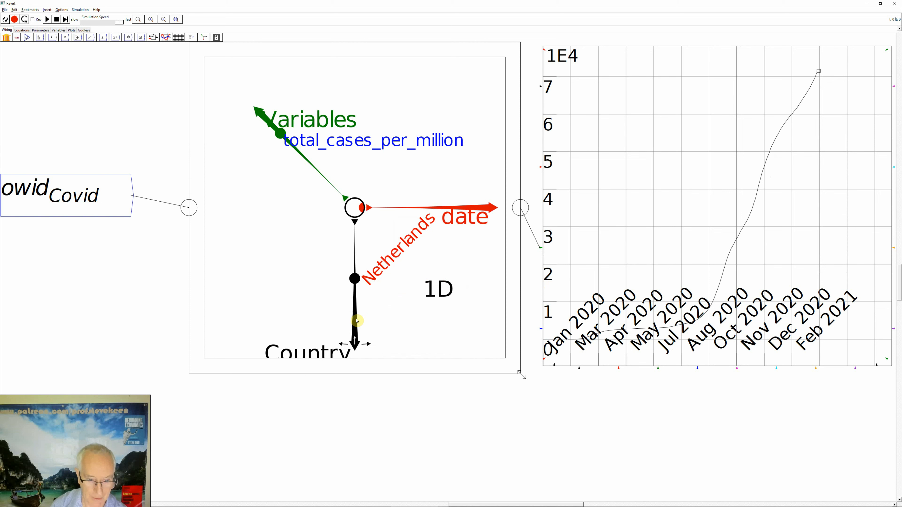
key("Down")
key("Down")
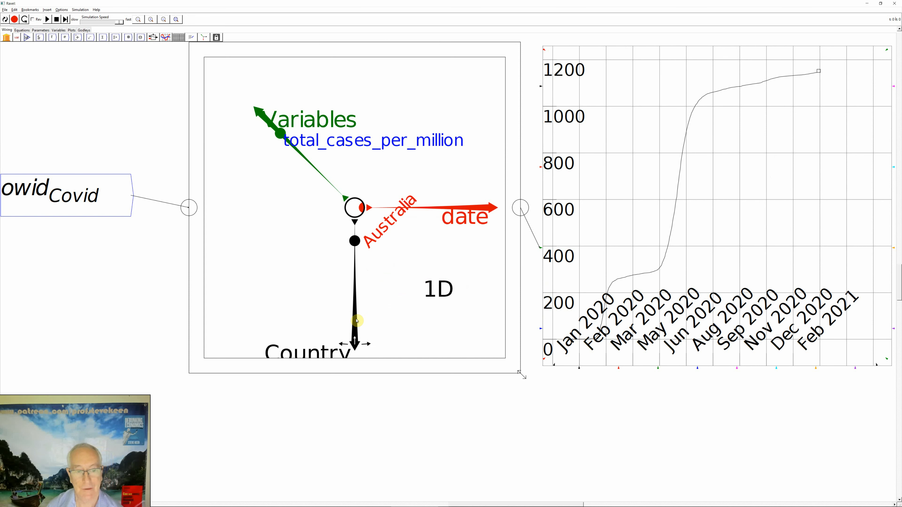
key("Down")
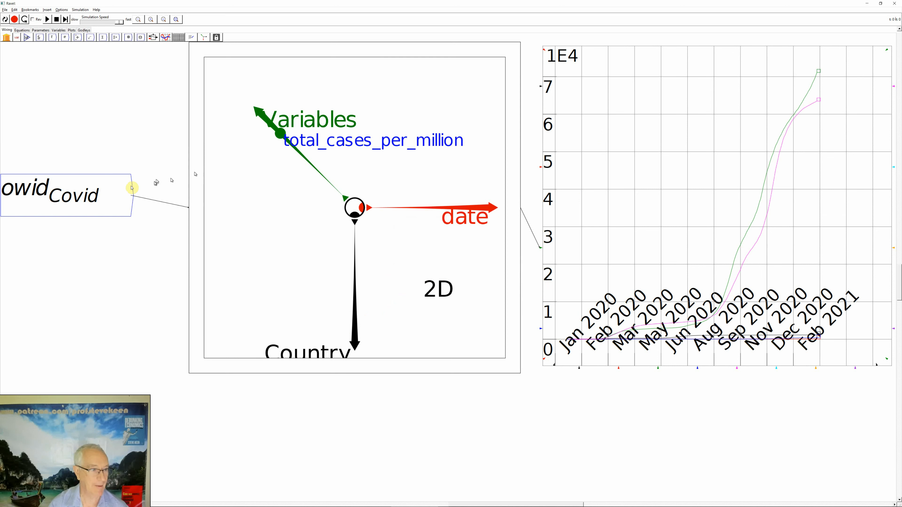
- Move the owid_Covid variable closer to the Ravel, level with its input, and fit the whole model in view
left_click_drag(122, 205, 137, 209)
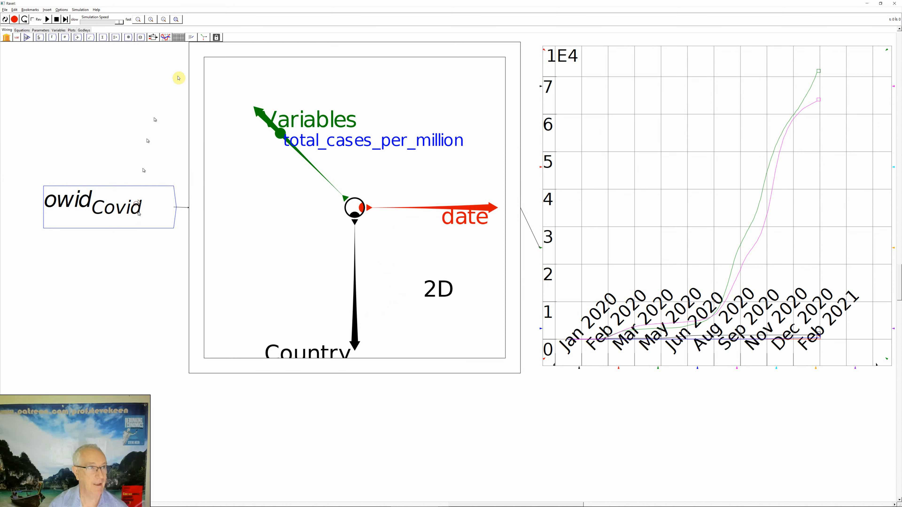
left_click(176, 19)
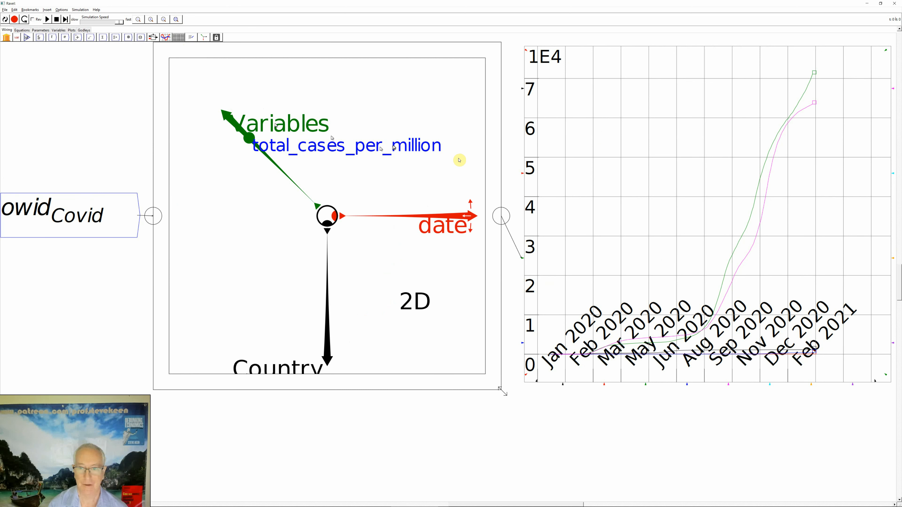
- Open the plot's options and set the title to "Total cases per million" and the X label to "Date"
right_click(580, 143)
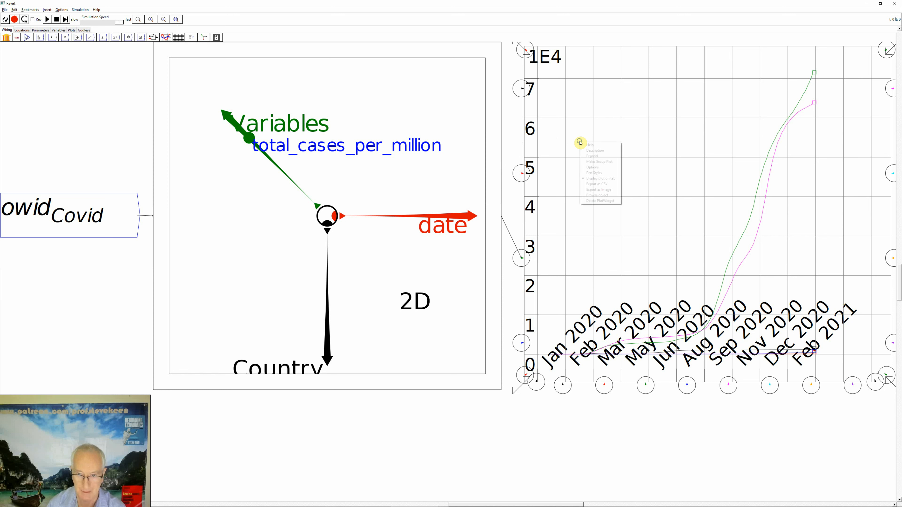
left_click(592, 167)
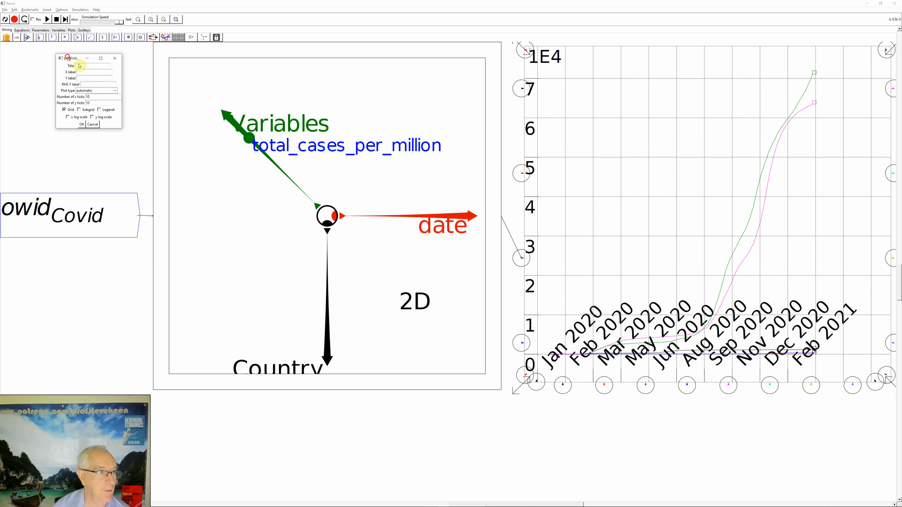
left_click_drag(71, 58, 561, 125)
left_click(570, 133)
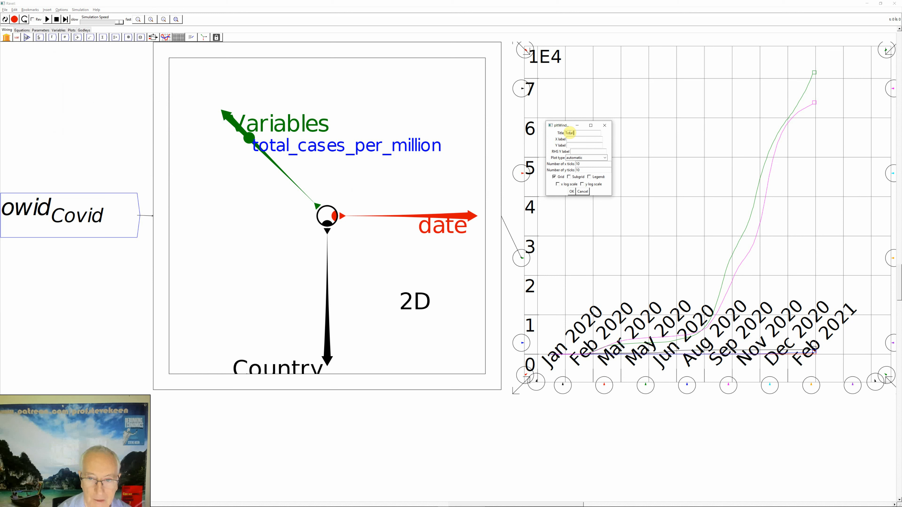
type("Total cases per million")
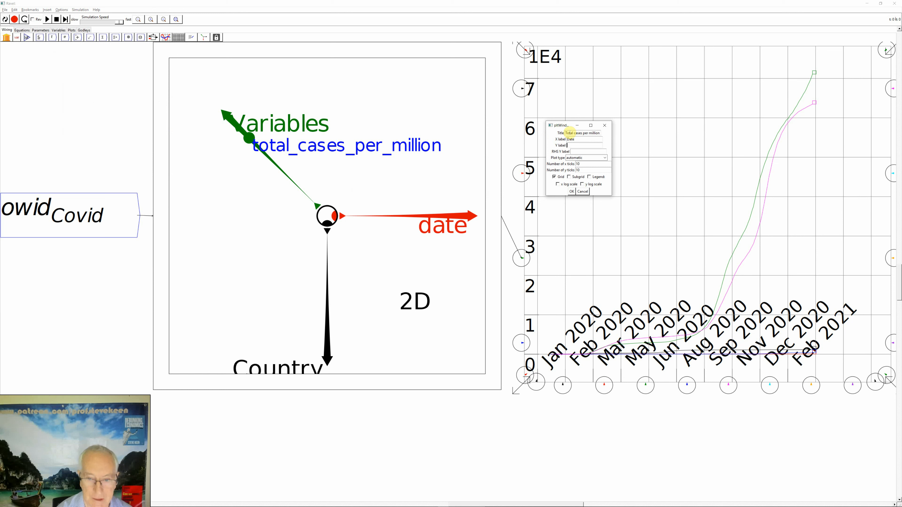
- Set the plot's Y label to "Cases per million" and show a legend, shrunk to a small block in the plot's upper-left corner
type("Case")
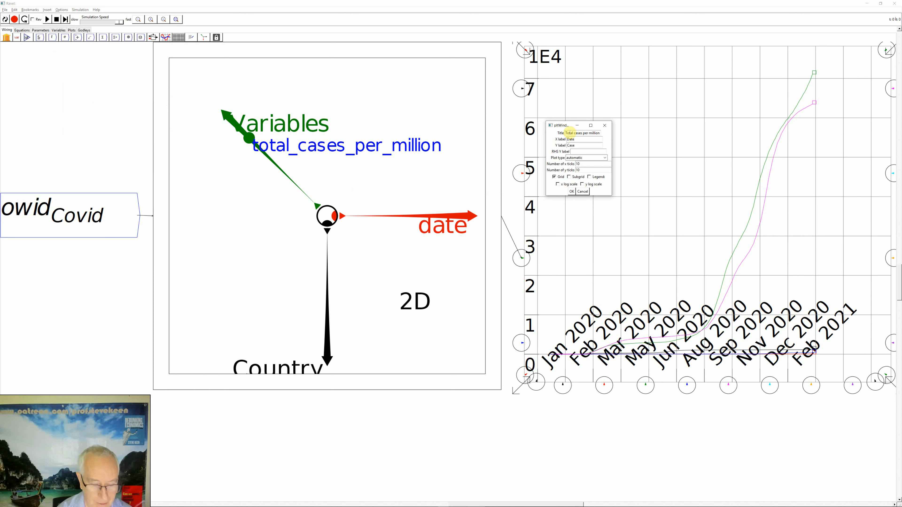
type("s per milli")
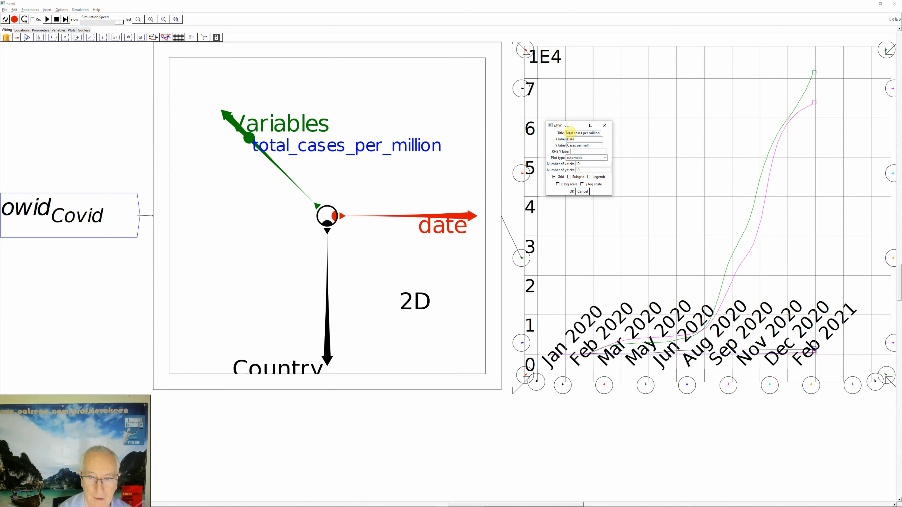
type("on")
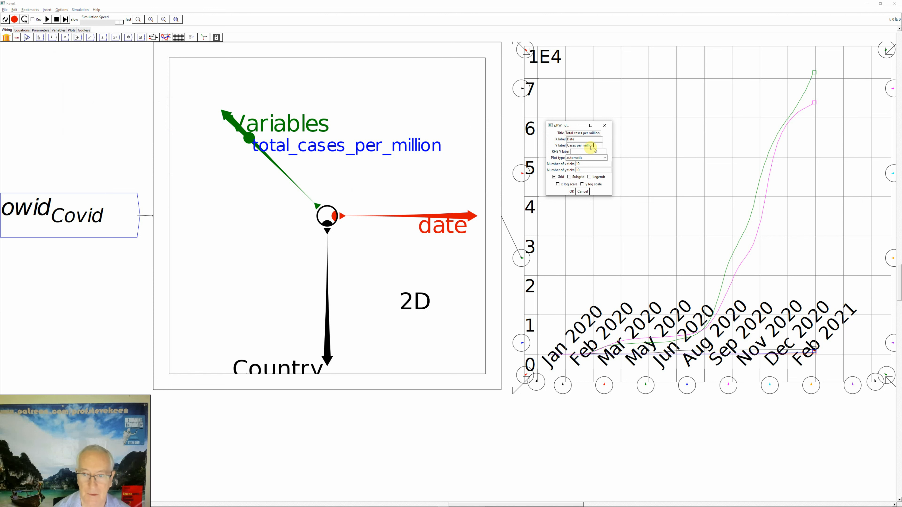
left_click(589, 177)
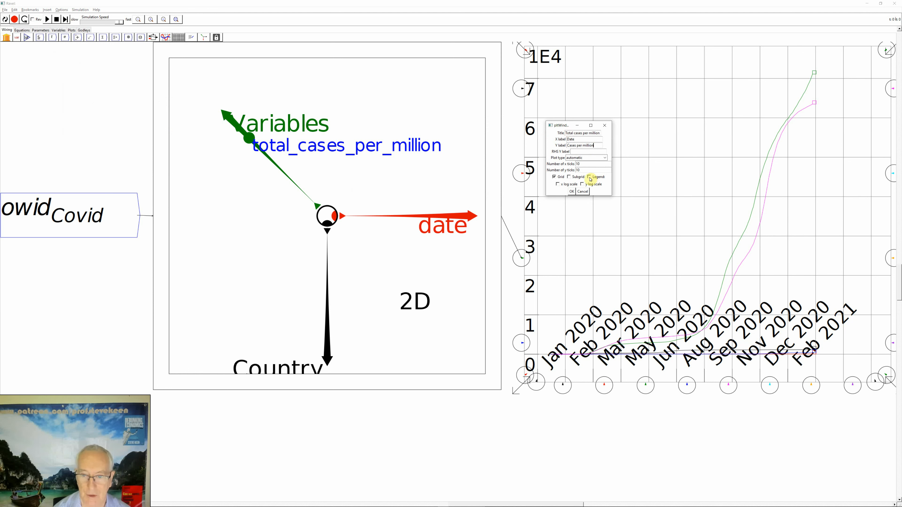
left_click(573, 192)
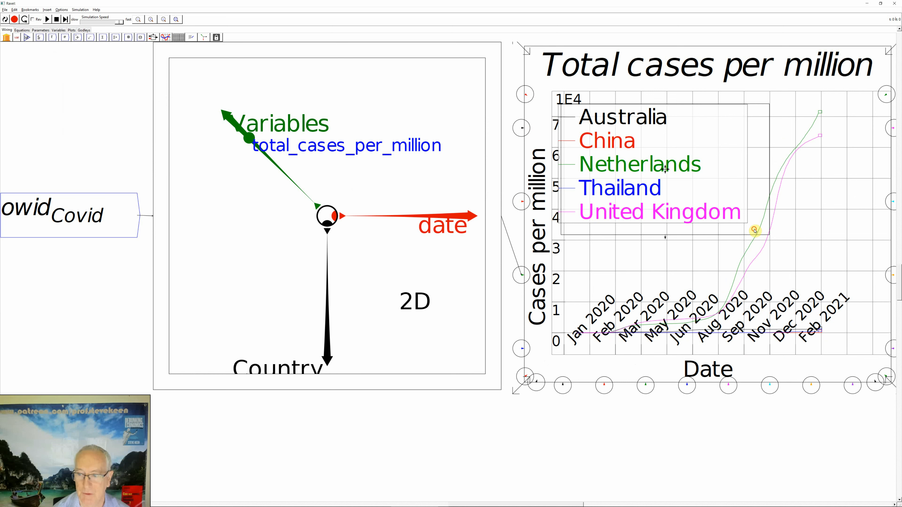
left_click_drag(754, 230, 605, 145)
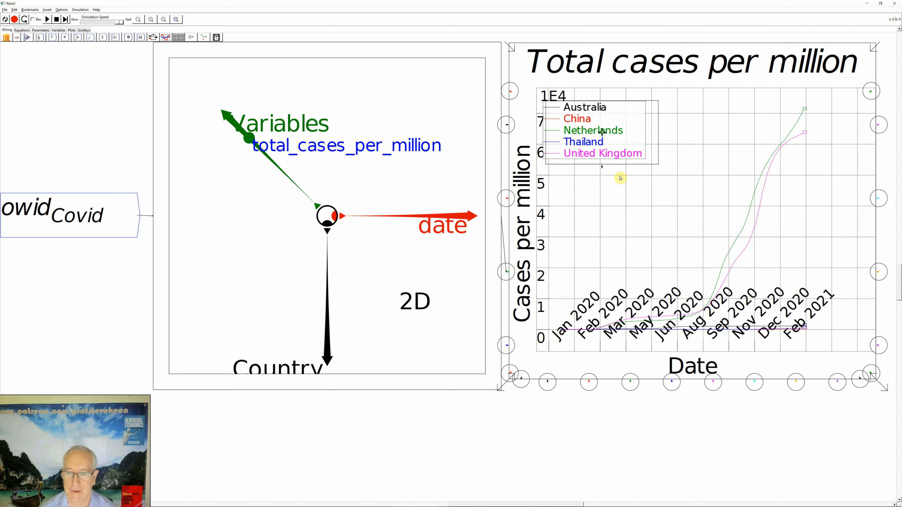
- Open the plot's pen styles, ready to edit the width of the first pen
right_click(624, 185)
left_click(637, 217)
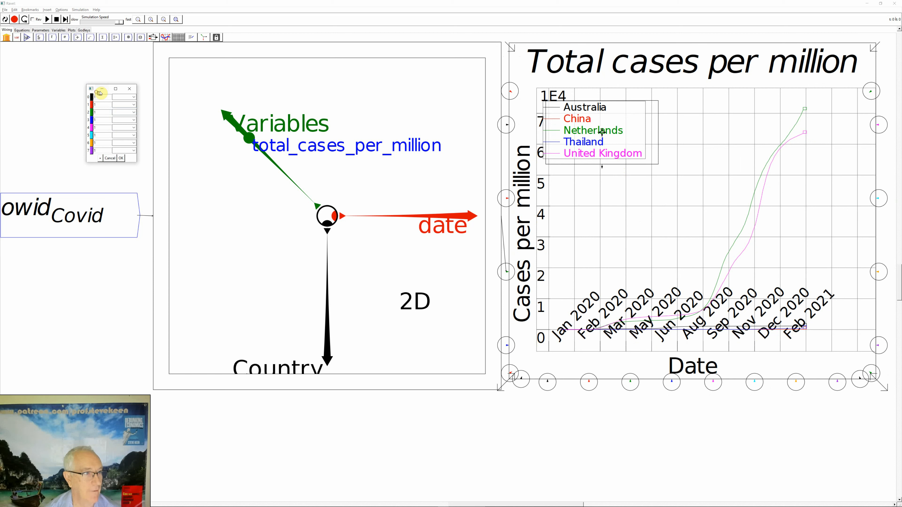
left_click(98, 97)
left_click(92, 96)
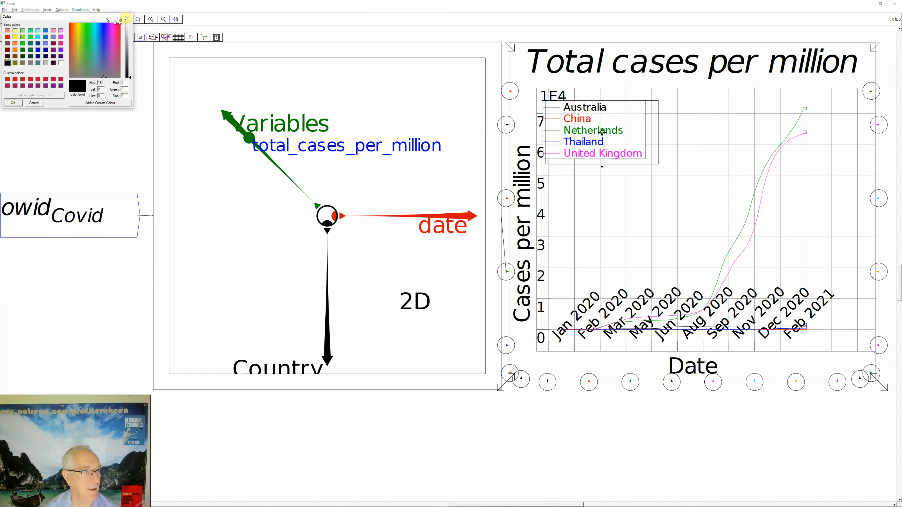
left_click(126, 18)
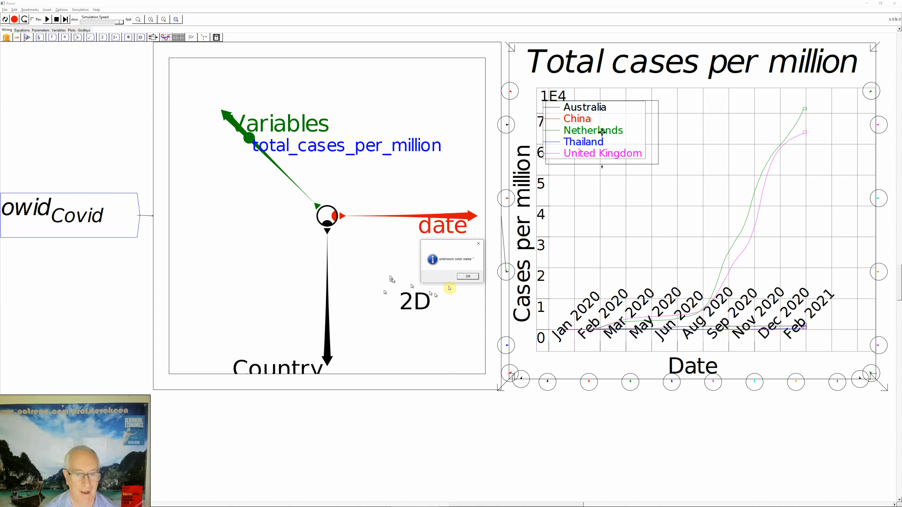
left_click(471, 277)
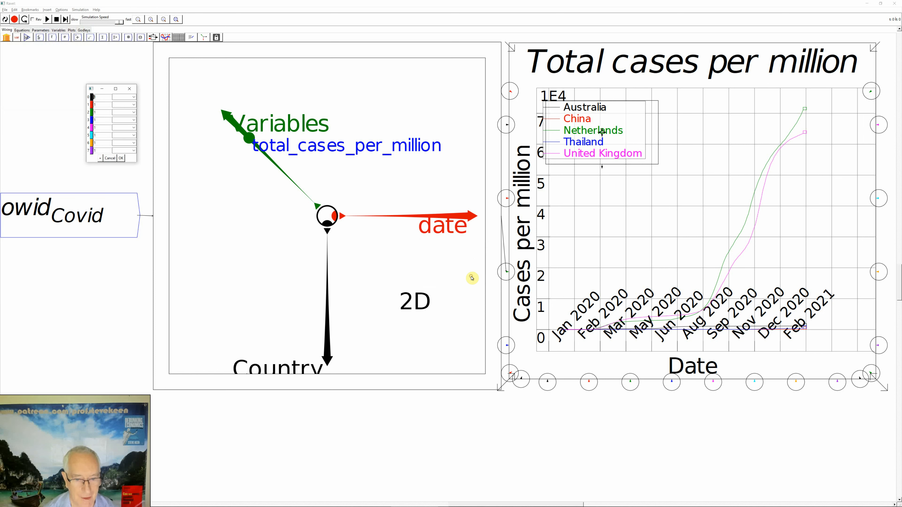
- Set the pen width of the plotted country curves to 3 and apply the pen styles
key("BackSpace")
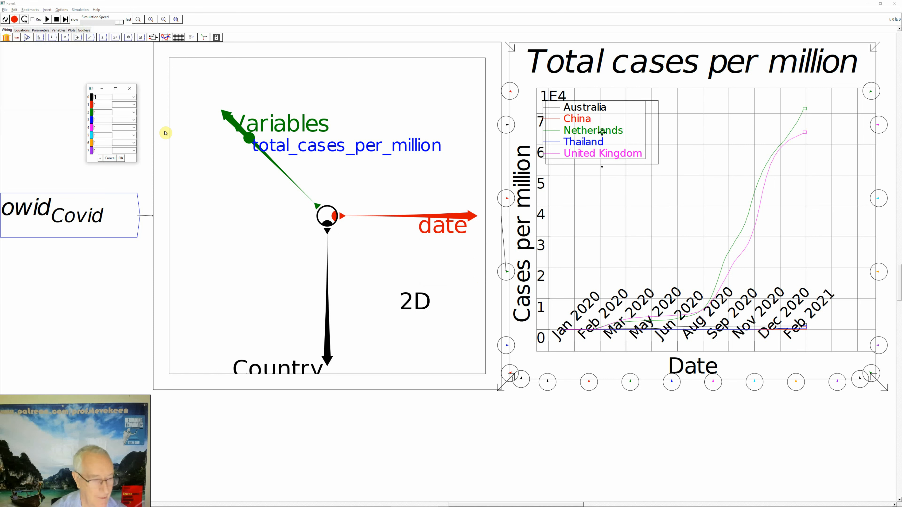
type("3")
key("Tab")
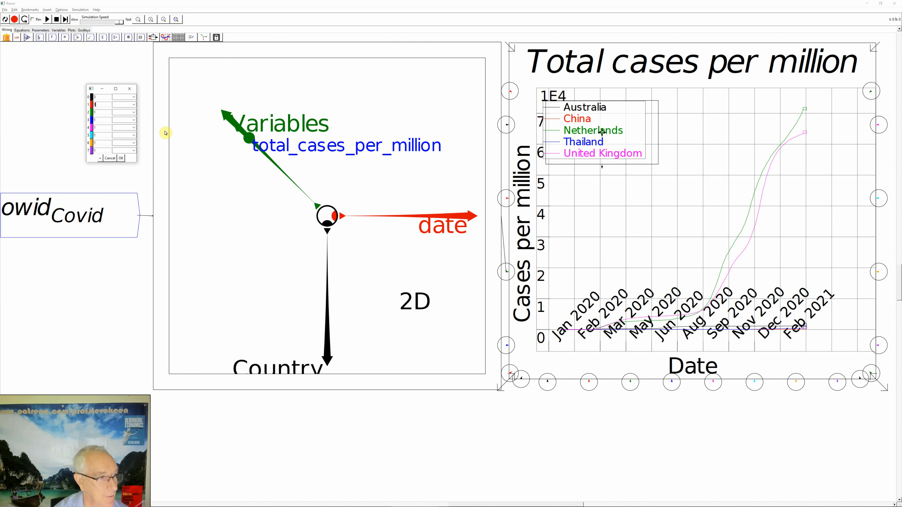
key("BackSpace")
type("3")
key("Tab")
key("Tab")
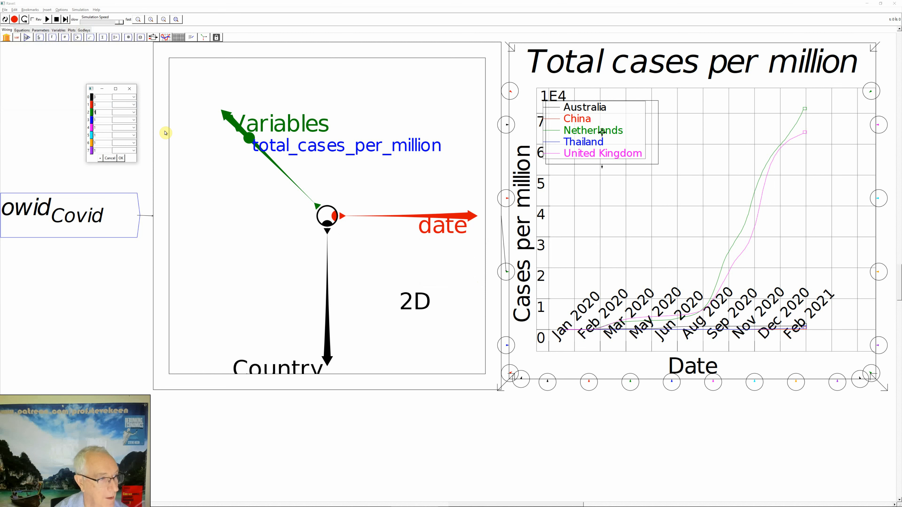
key("BackSpace")
type("3")
key("Tab")
key("Tab")
key("BackSpace")
type("3")
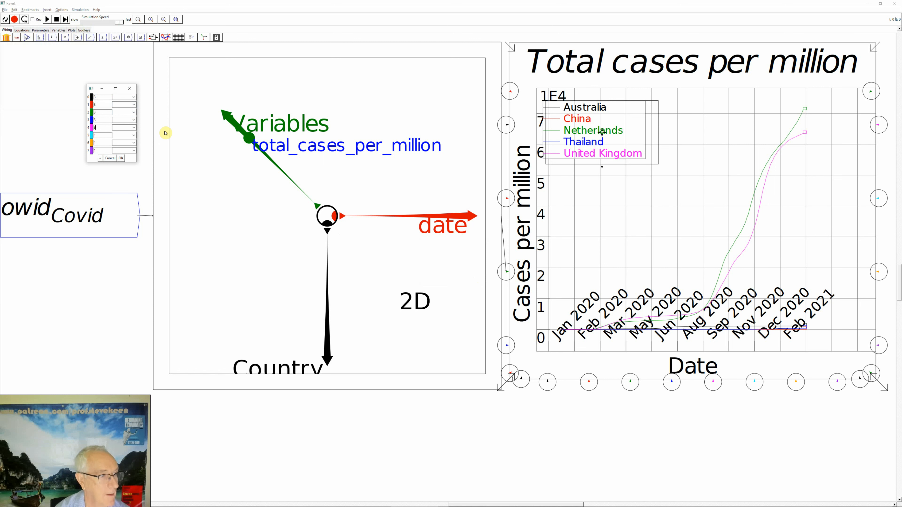
left_click(122, 158)
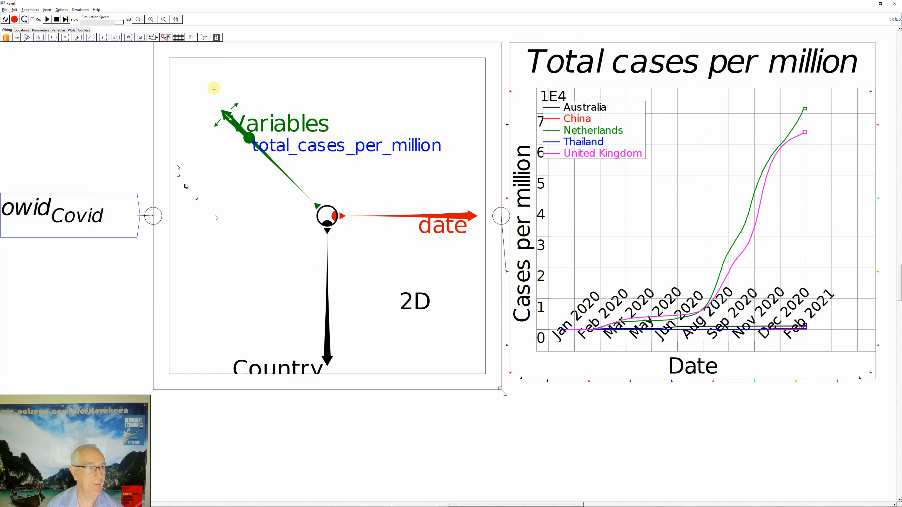
- Move the Ravel lower and the plot further right to make room on the canvas for more items
left_click(164, 20)
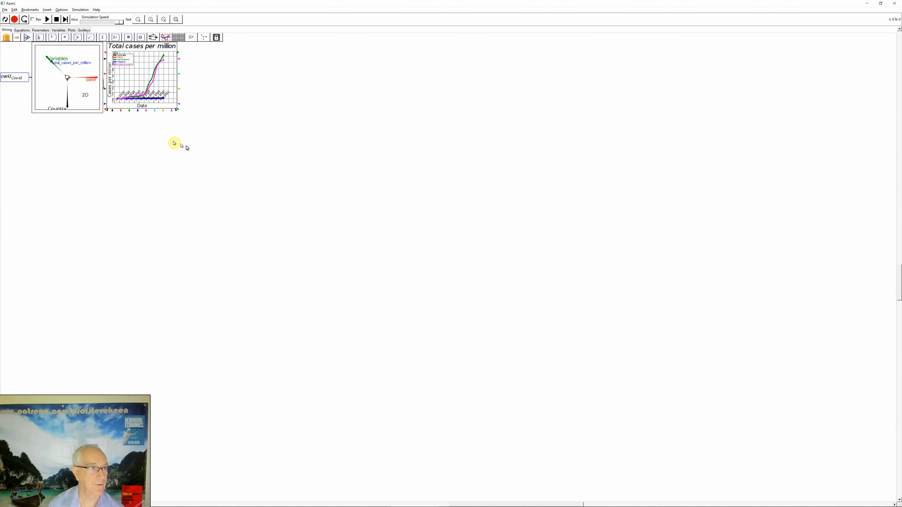
mouse_move(19, 66)
left_mouse_down()
mouse_move(36, 93)
mouse_move(32, 134)
left_mouse_up()
left_click_drag(145, 72, 156, 76)
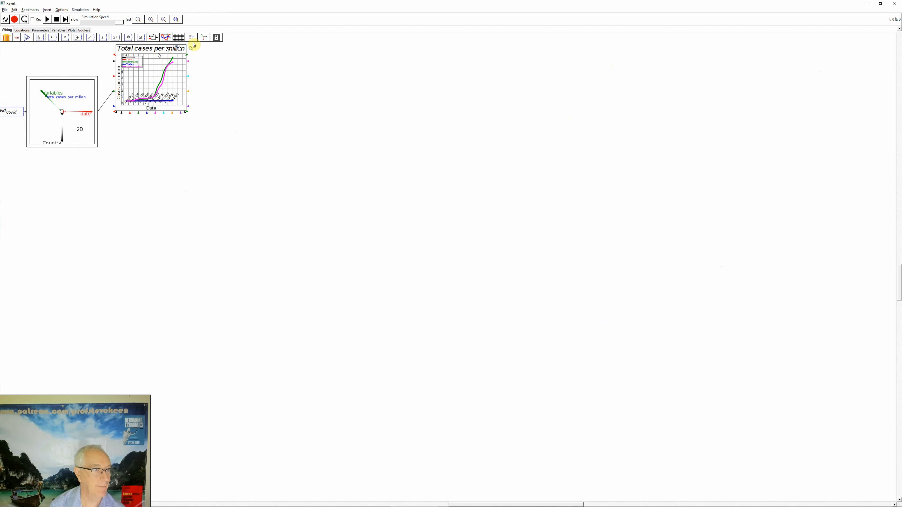
- Place a second Ravel directly below the first and load it with the data from the owid_Covid variable
left_click(204, 38)
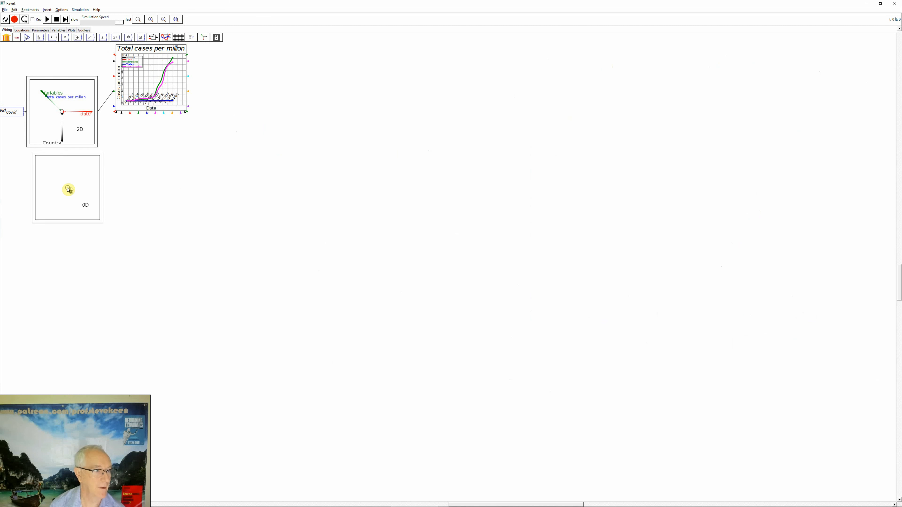
left_click(63, 190)
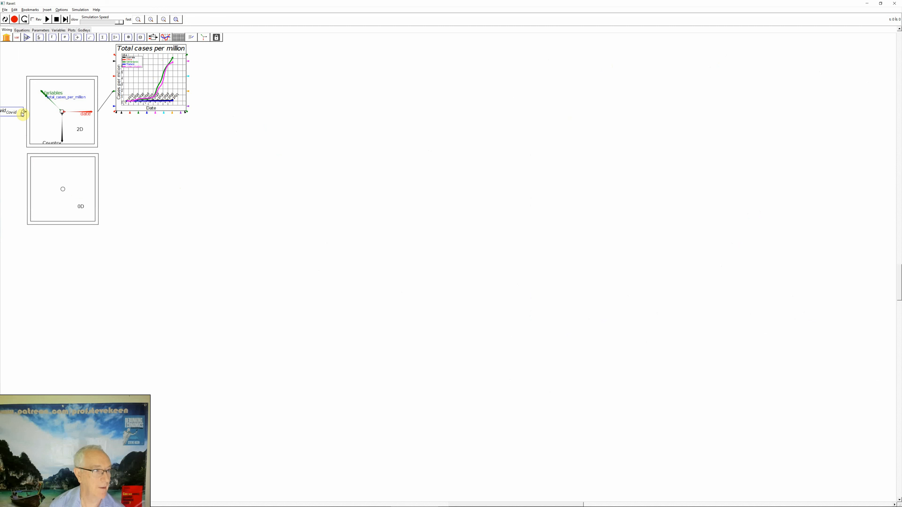
left_click_drag(22, 114, 28, 188)
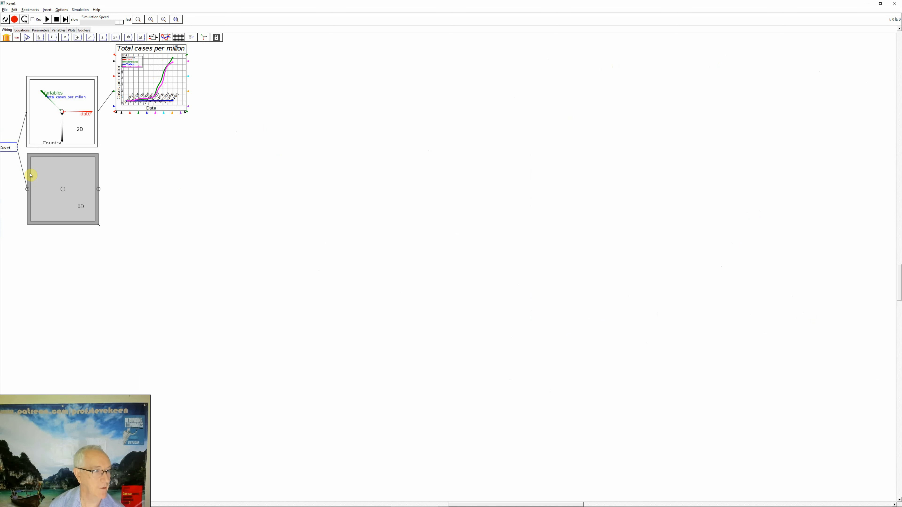
left_click(7, 22)
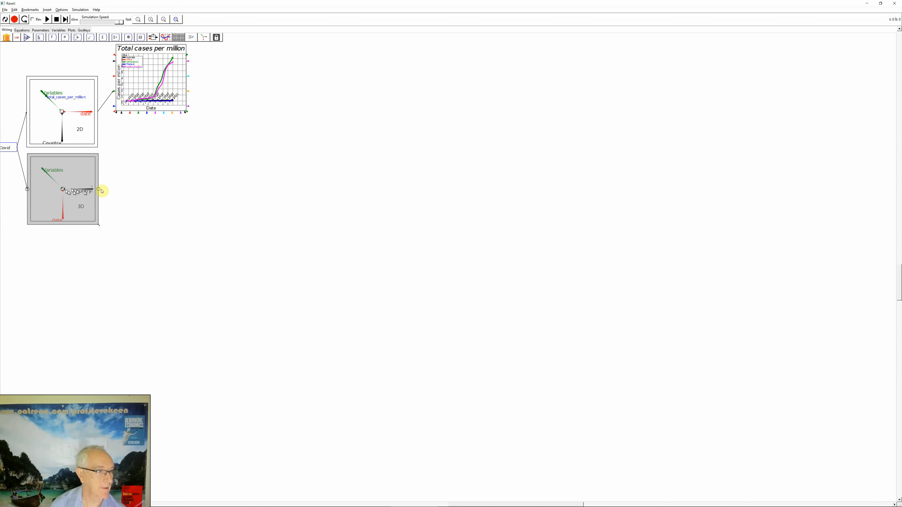
left_click(141, 182)
- Sort the Variables and Country axes of the second Ravel forward
right_click(55, 183)
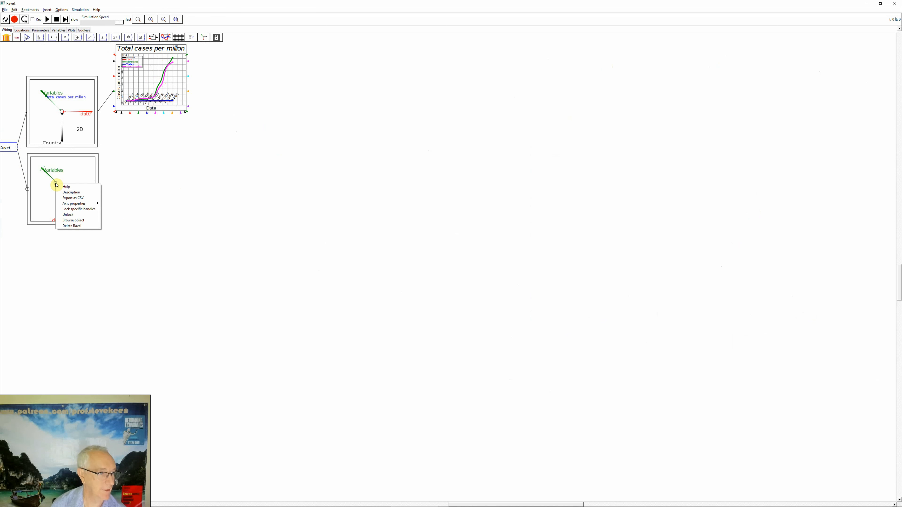
mouse_move(74, 205)
mouse_move(110, 220)
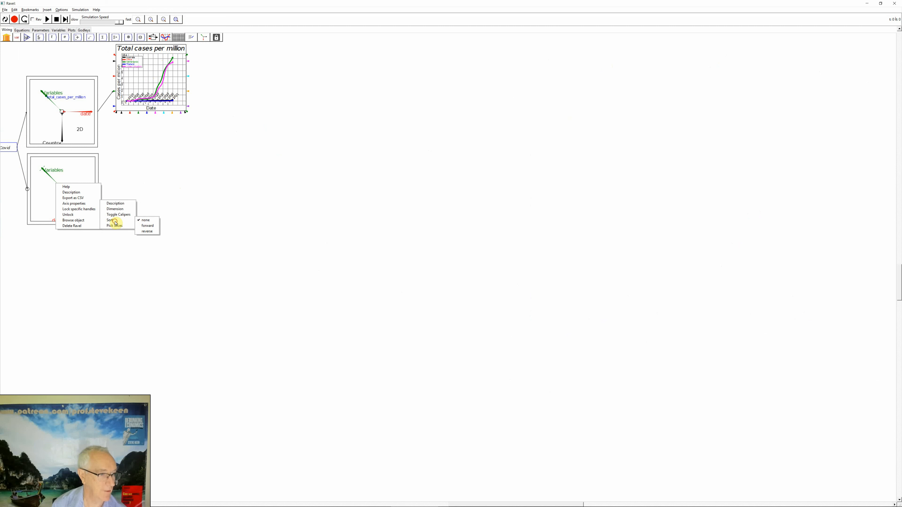
left_click(141, 226)
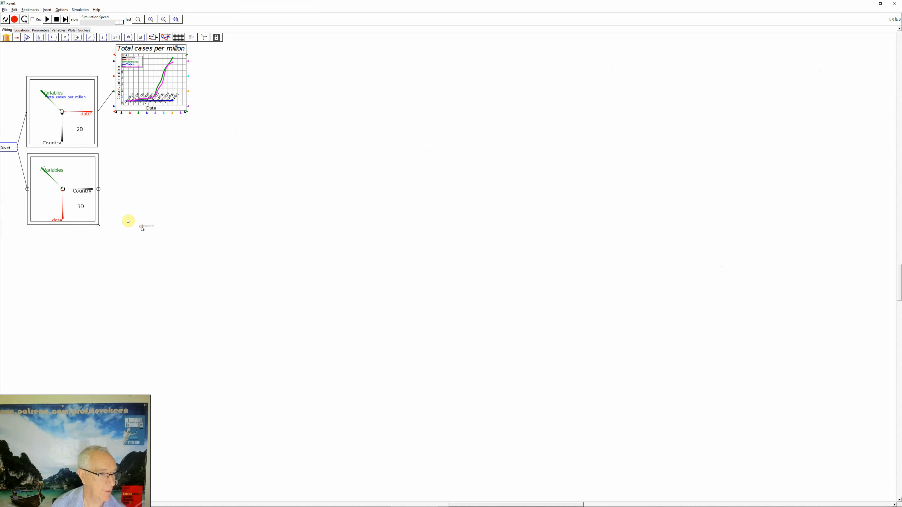
right_click(82, 189)
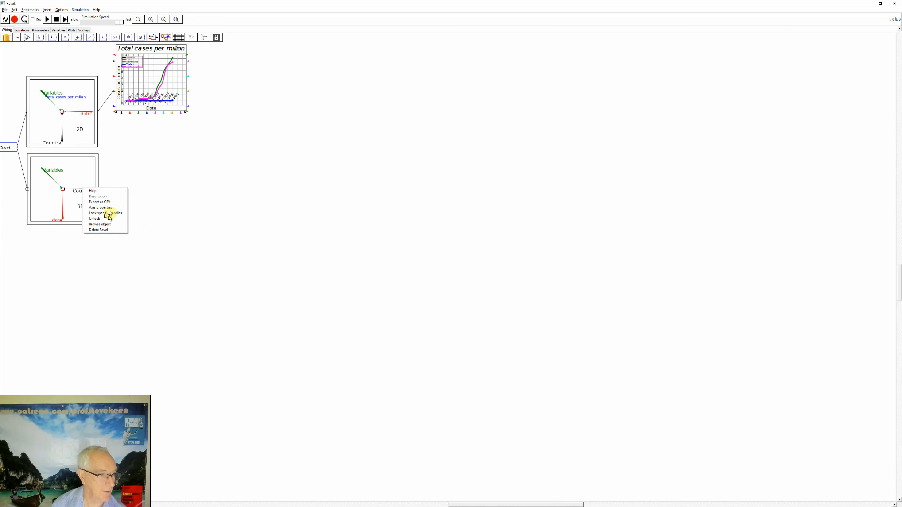
mouse_move(110, 208)
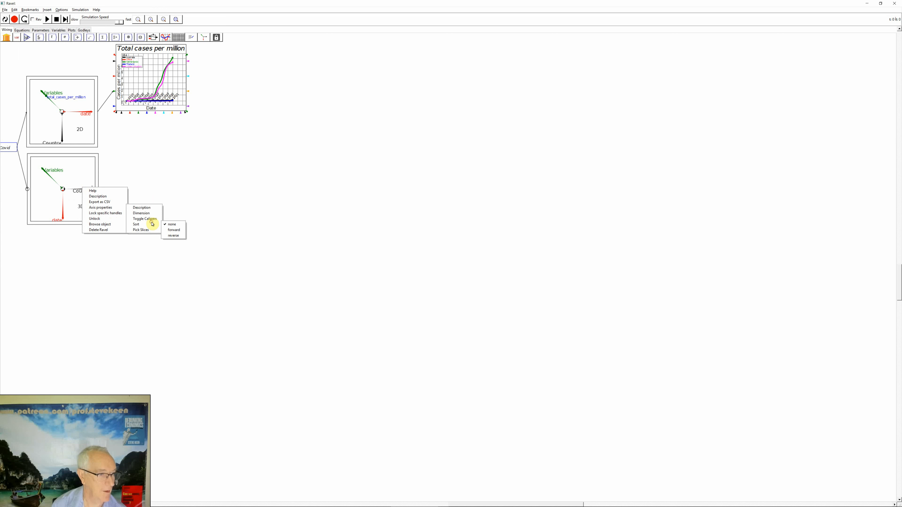
left_click(175, 232)
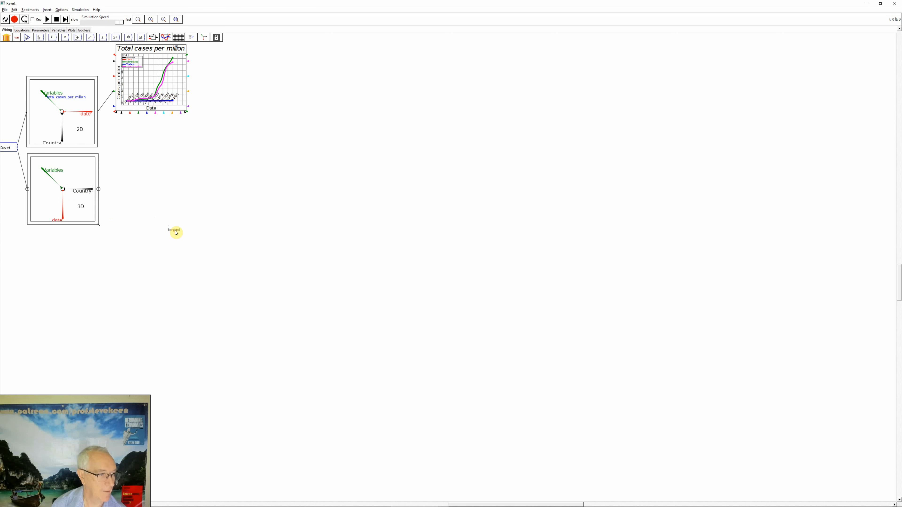
- Sort the second Ravel's date axis forward and swap it with Country so date points right, as in the first Ravel
right_click(61, 204)
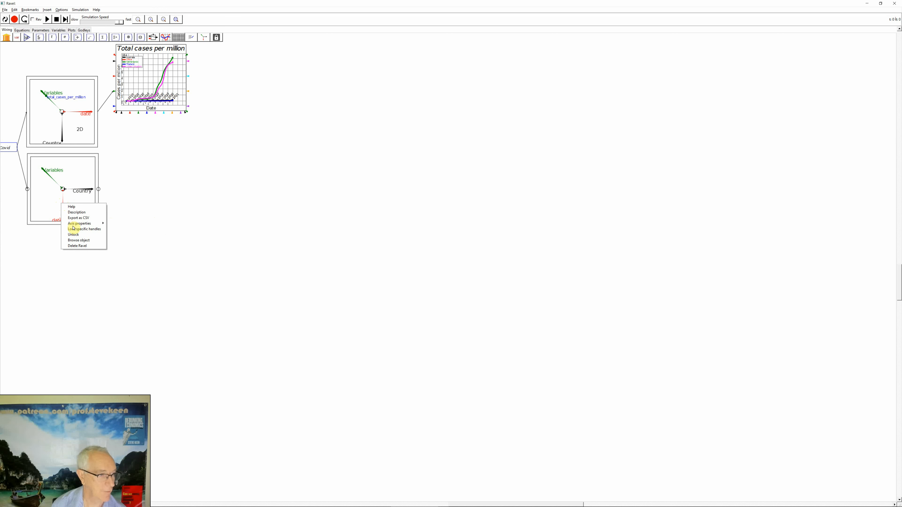
mouse_move(73, 227)
mouse_move(119, 243)
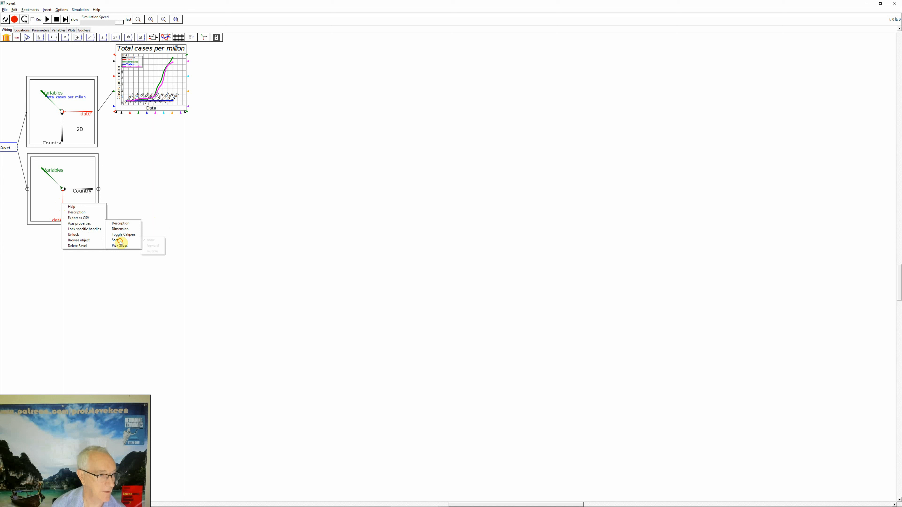
left_click(152, 246)
left_click_drag(64, 218, 90, 190)
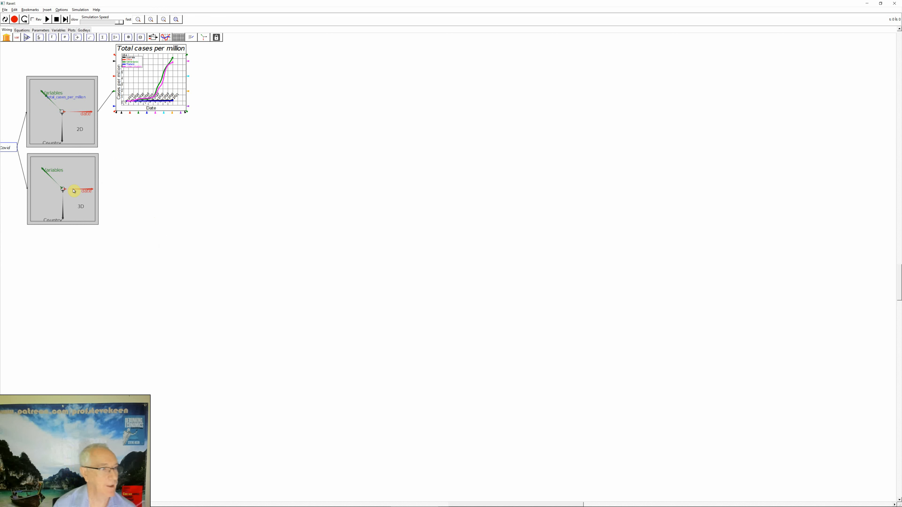
- Lock the two selected Ravels together and deselect them
right_click(94, 152)
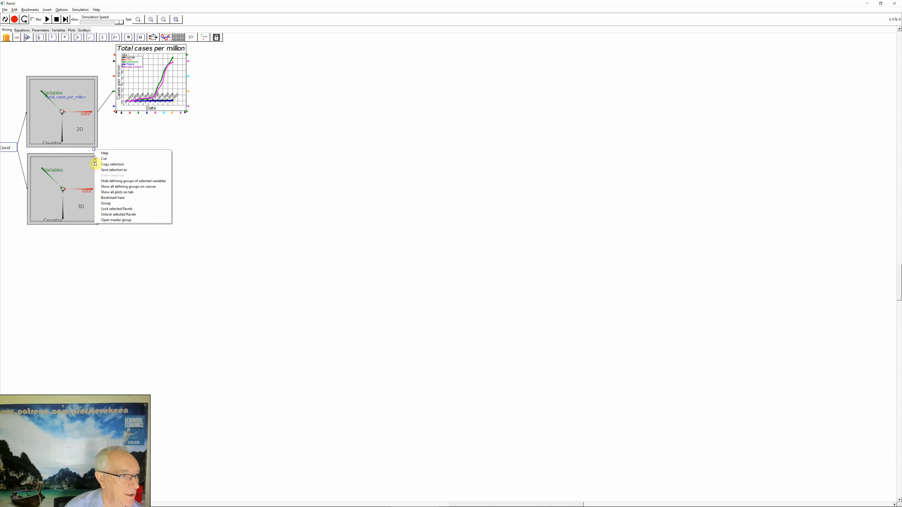
left_click(124, 210)
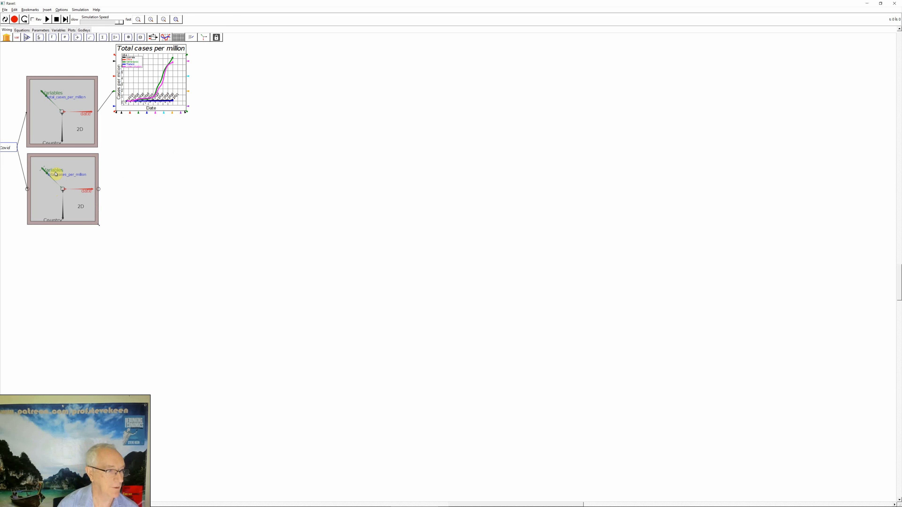
left_click(147, 200)
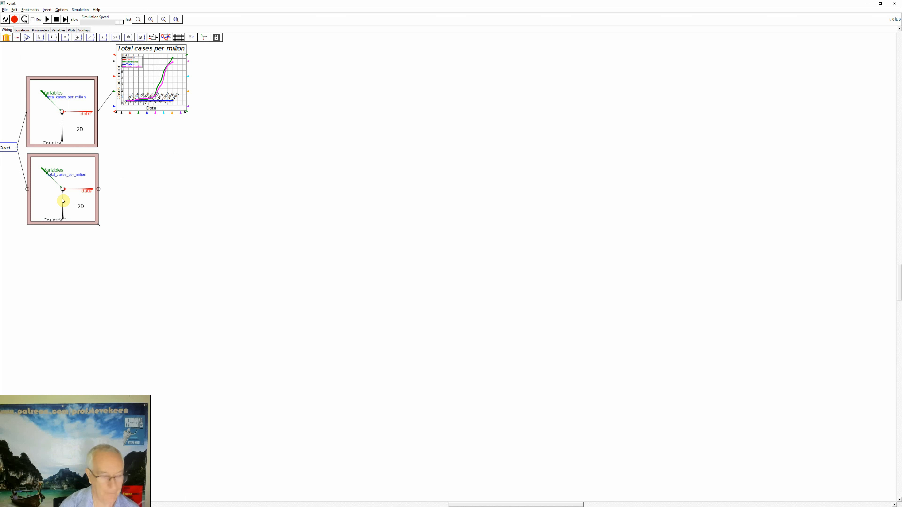
- Test the lock by collapsing the second Ravel's Country axis to the Australia slice and expanding it back to all picked countries
left_click(63, 201)
key("Down")
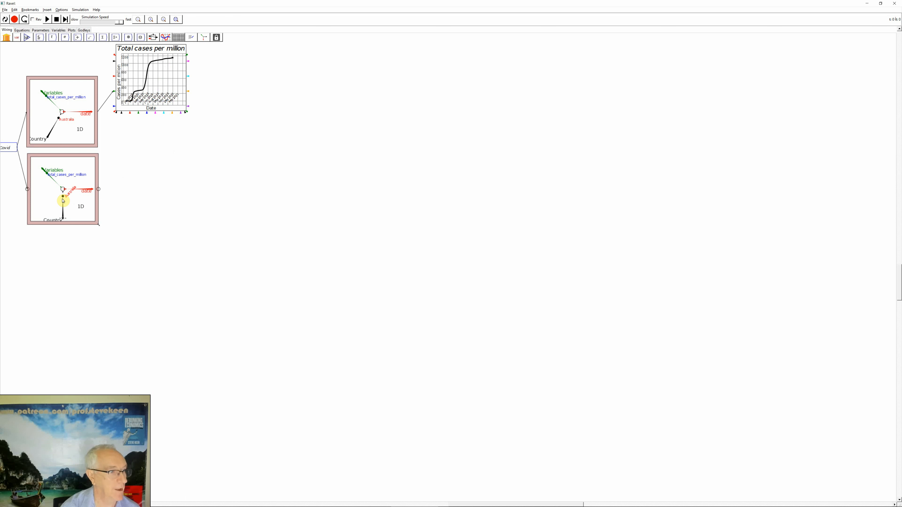
left_click(63, 201)
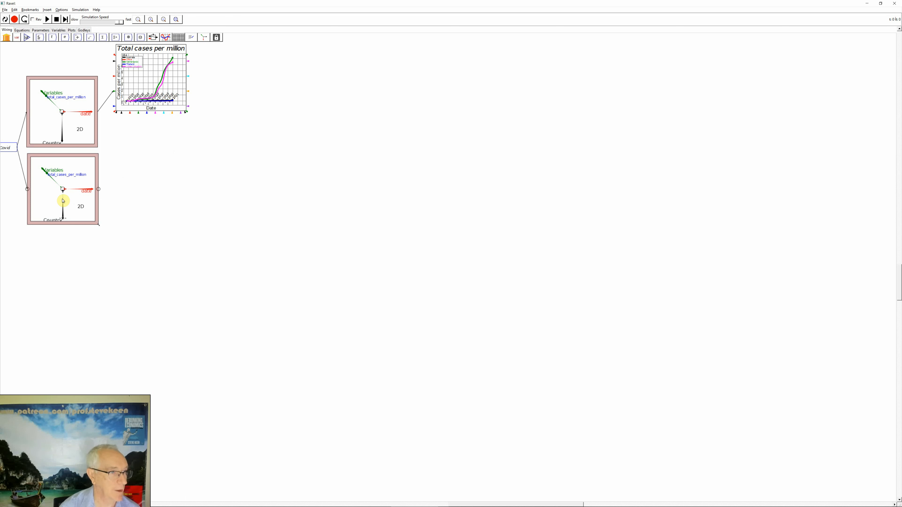
- Release the date handle from the lock between the two Ravels, keeping Country and Variables locked
left_click(123, 219)
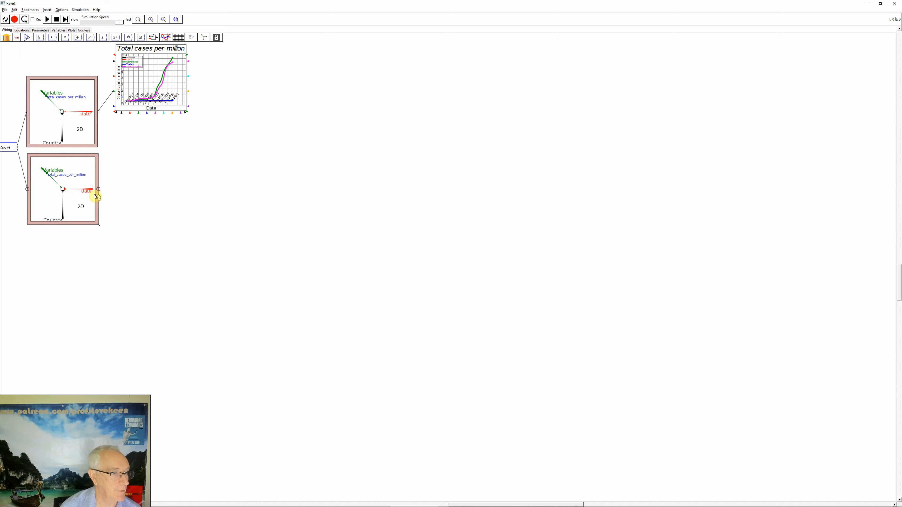
right_click(56, 137)
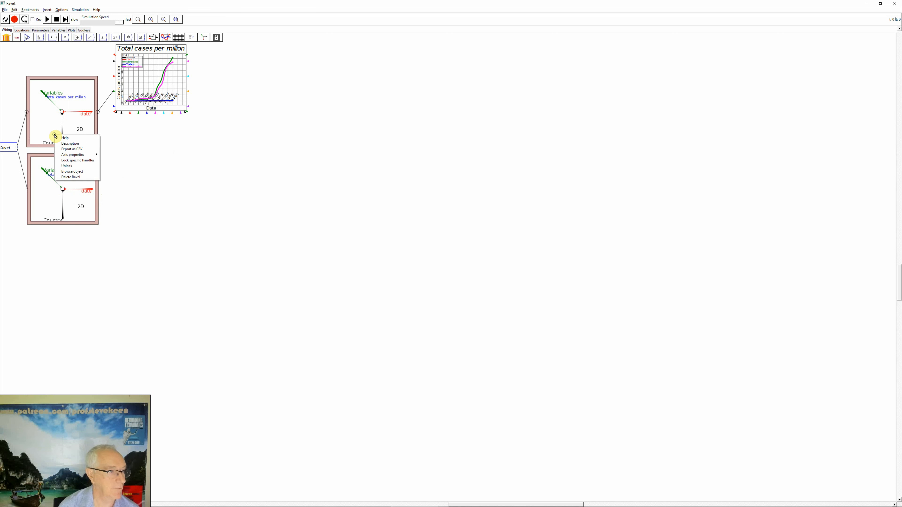
left_click(81, 162)
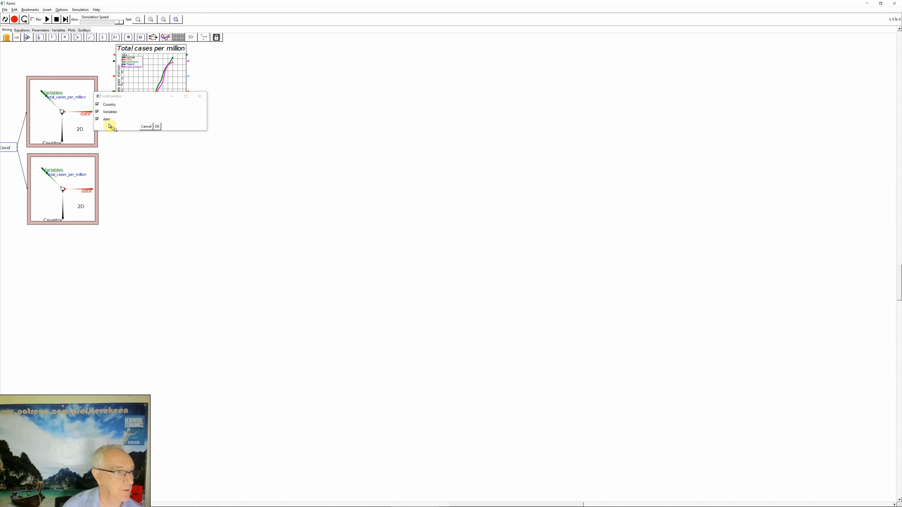
left_click(98, 119)
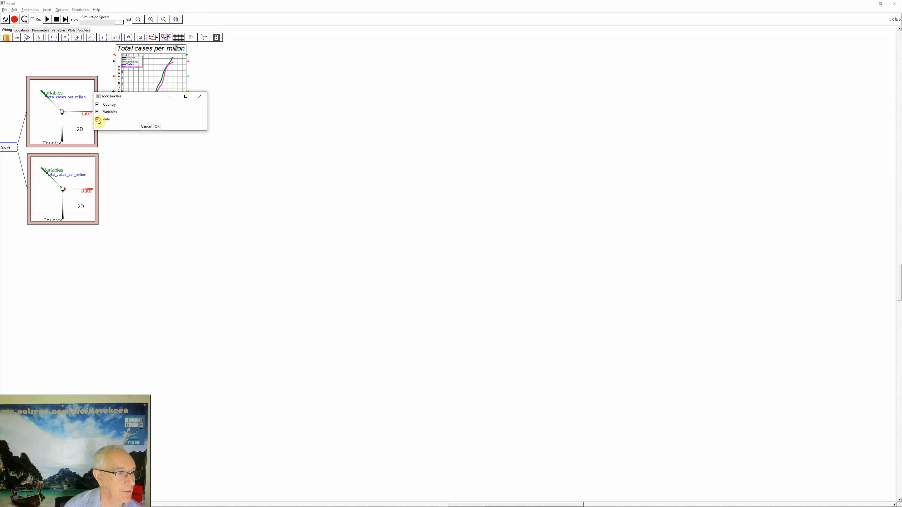
left_click(156, 127)
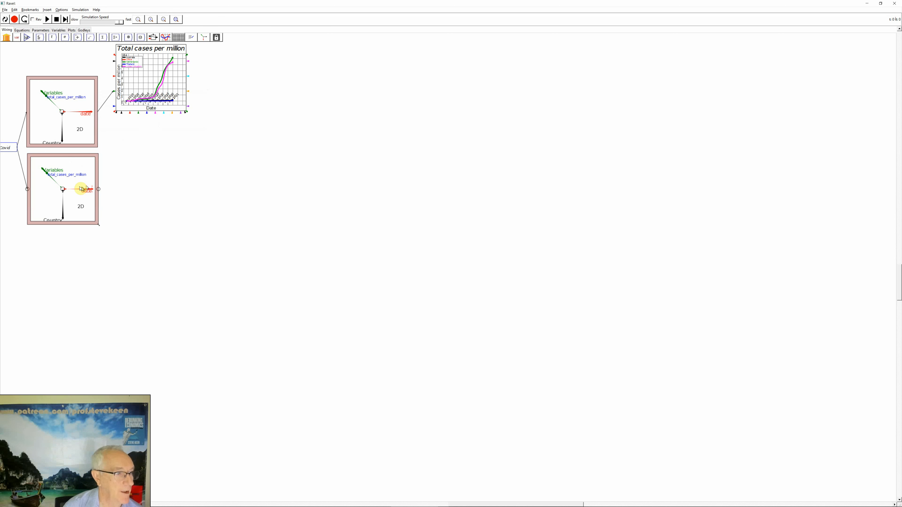
- Add a plot beside the second Ravel, enlarge it, wire the Ravel's output to it and straighten the wire
left_click(161, 39)
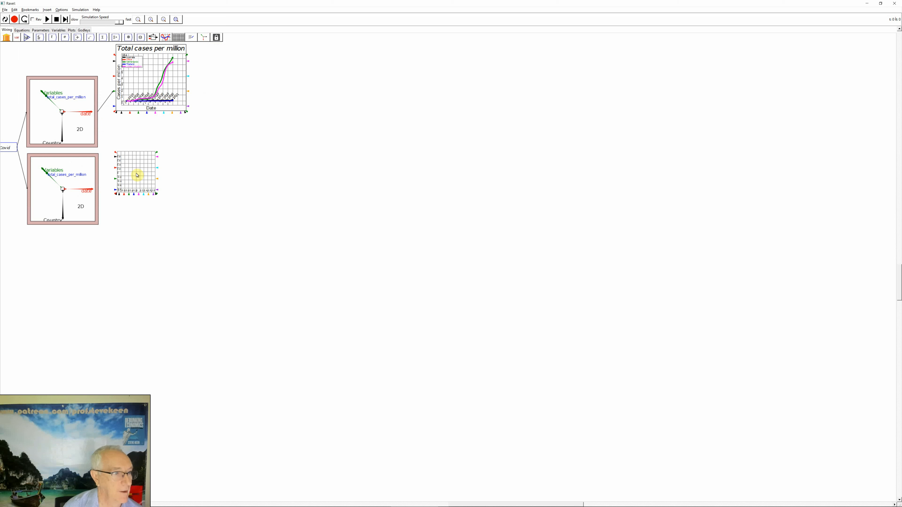
left_click(138, 175)
left_click_drag(158, 194, 201, 226)
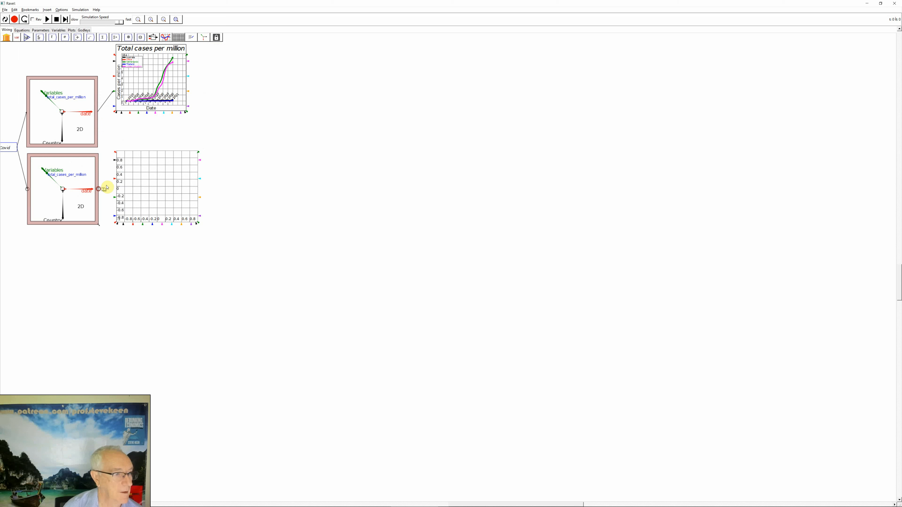
left_click_drag(107, 187, 115, 179)
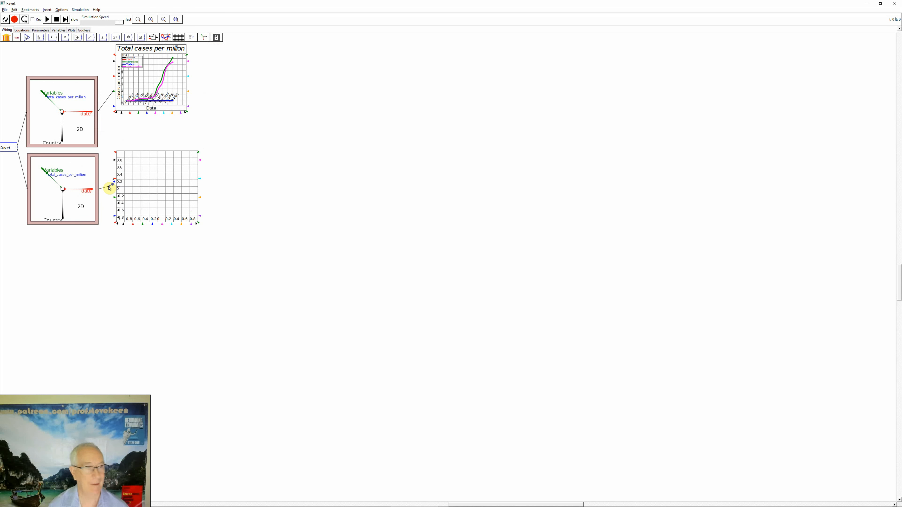
right_click(109, 188)
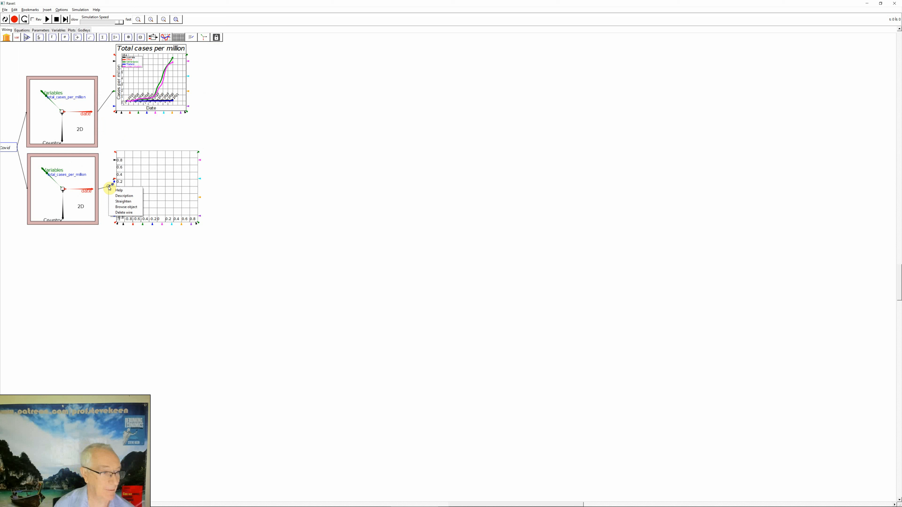
left_click(116, 203)
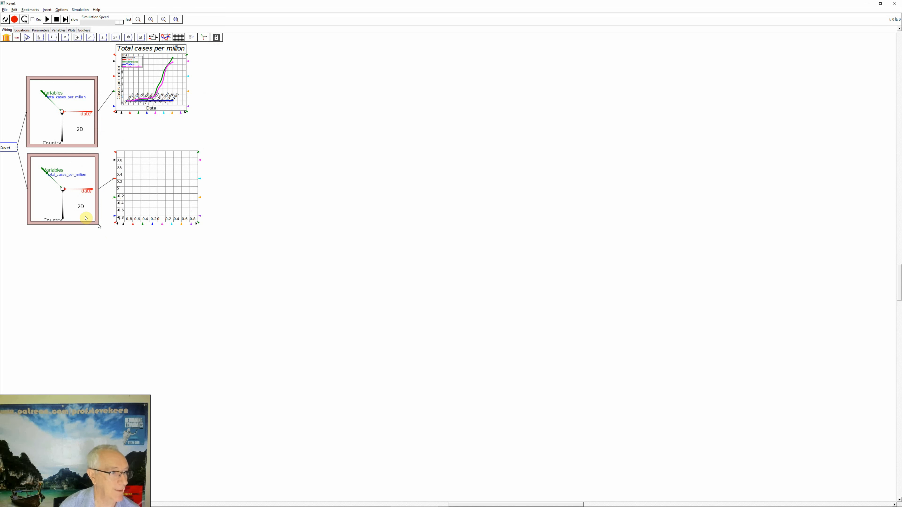
- Turn on calipers for the second Ravel's date axis and narrow the range to 2020-01-01 through 2020-03-26
left_click(174, 20)
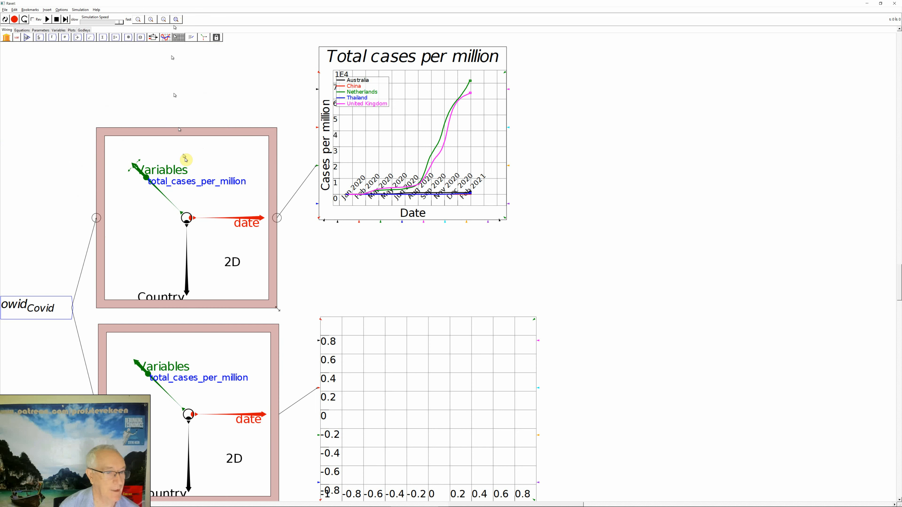
right_click(217, 417)
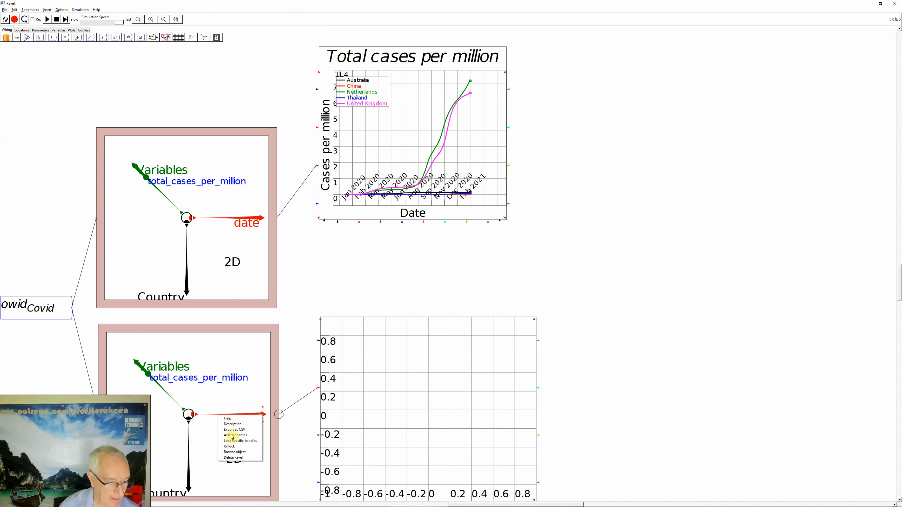
mouse_move(231, 435)
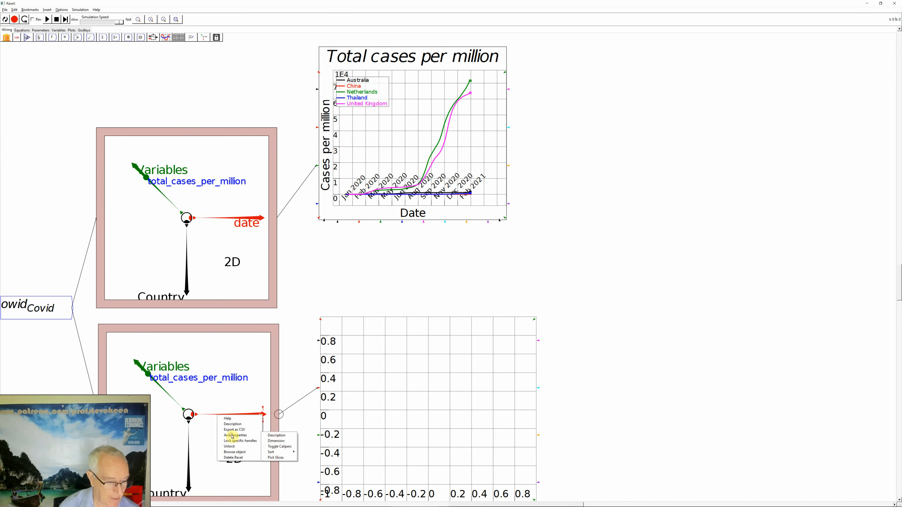
left_click(283, 449)
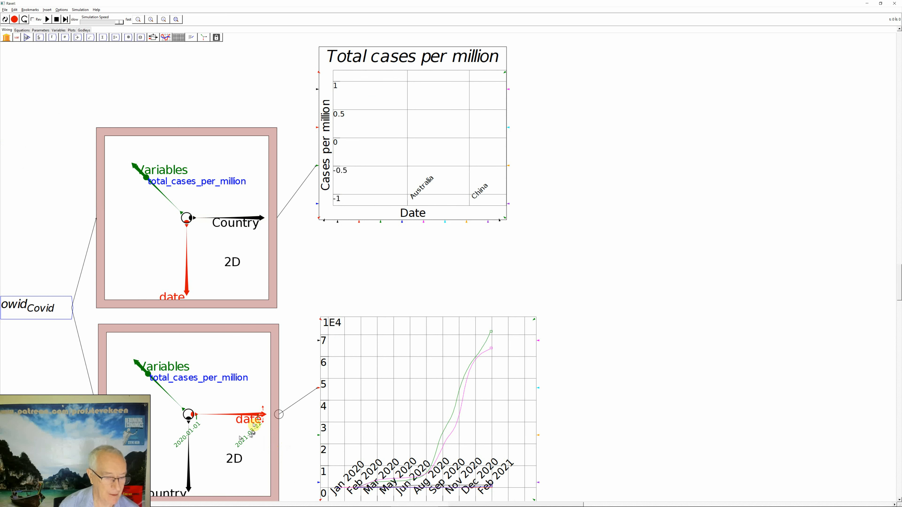
left_click_drag(259, 420, 204, 421)
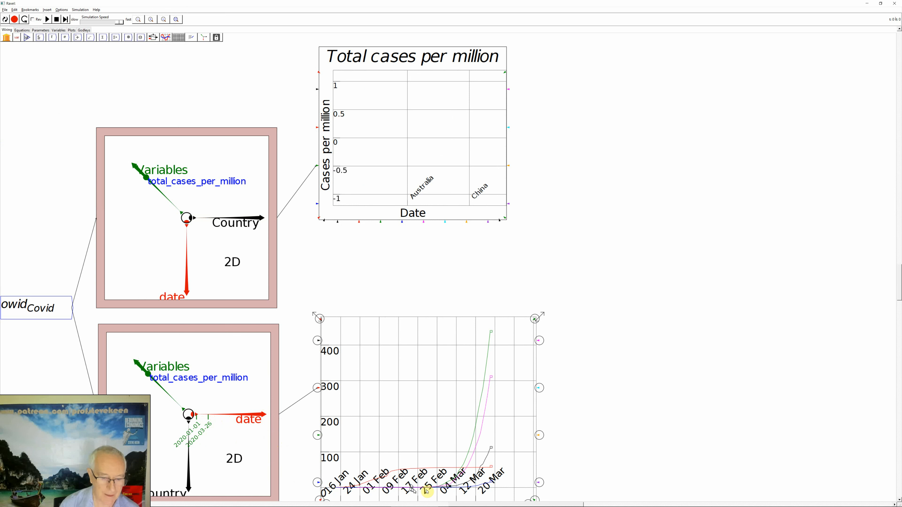
- Title the second plot "Total cases per million", label its axes Date and Cases per million, and show a smaller legend
right_click(375, 359)
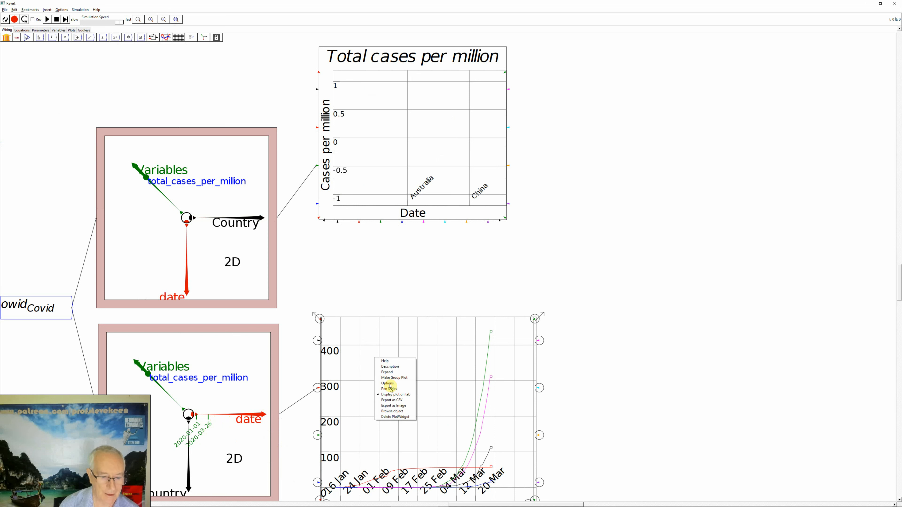
left_click(390, 387)
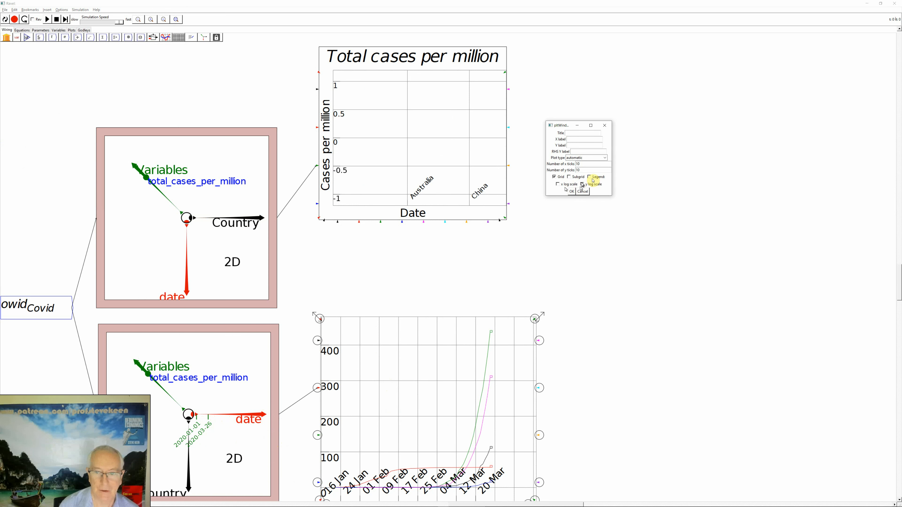
left_click(592, 176)
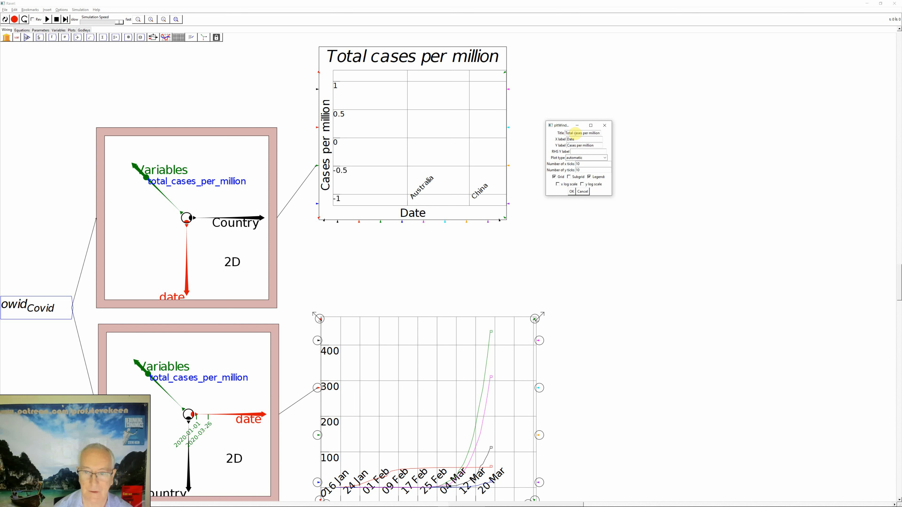
left_click(572, 192)
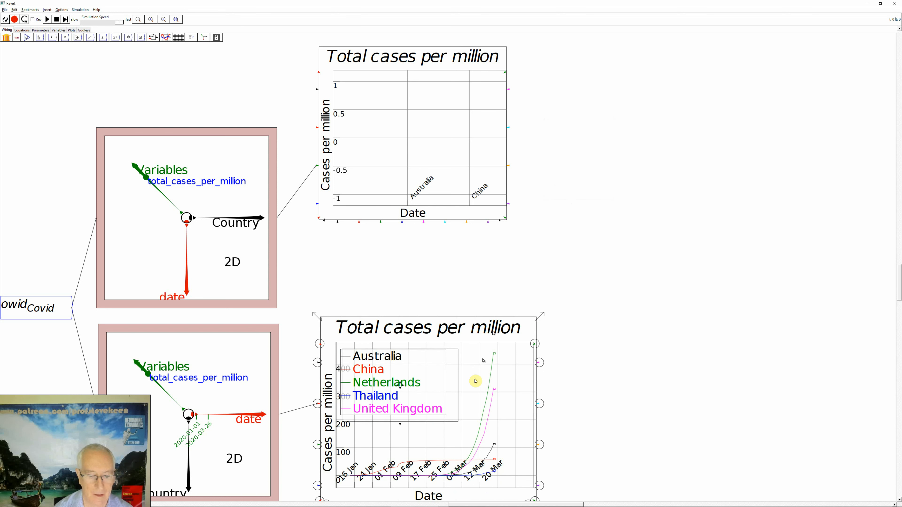
left_click_drag(451, 413, 406, 364)
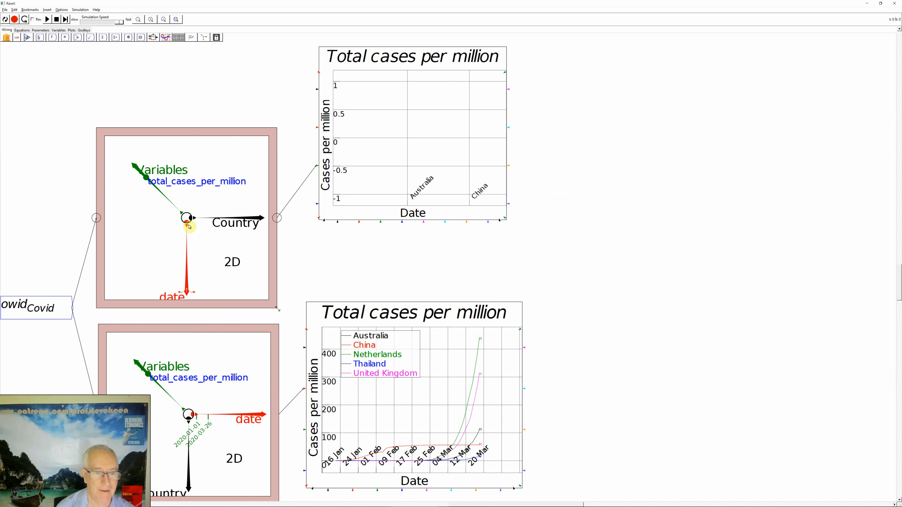
- Set the first plot's type to line and move the plot down level with its Ravel
right_click(369, 153)
left_click(381, 176)
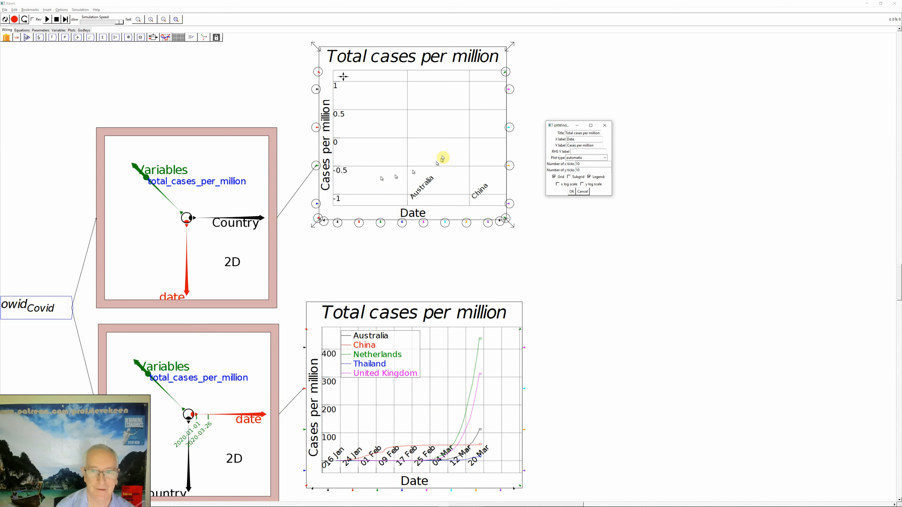
left_click(598, 158)
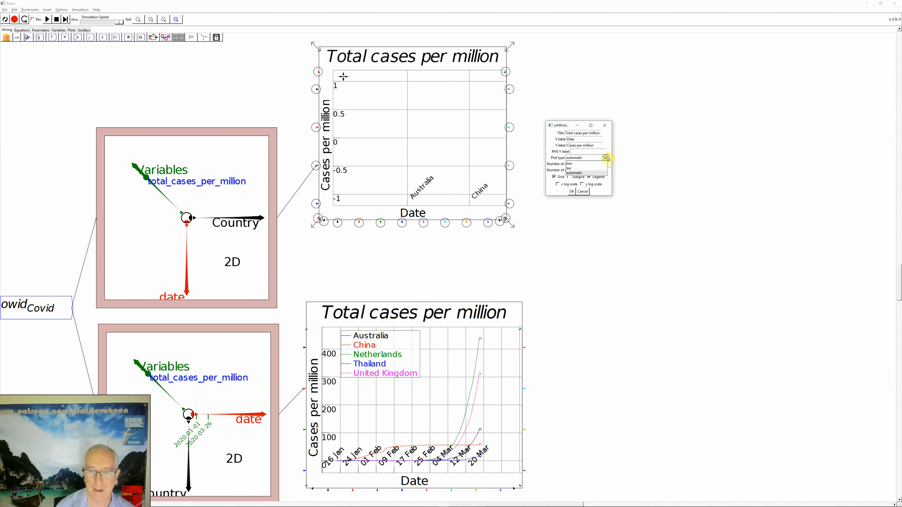
left_click(596, 163)
left_click(571, 192)
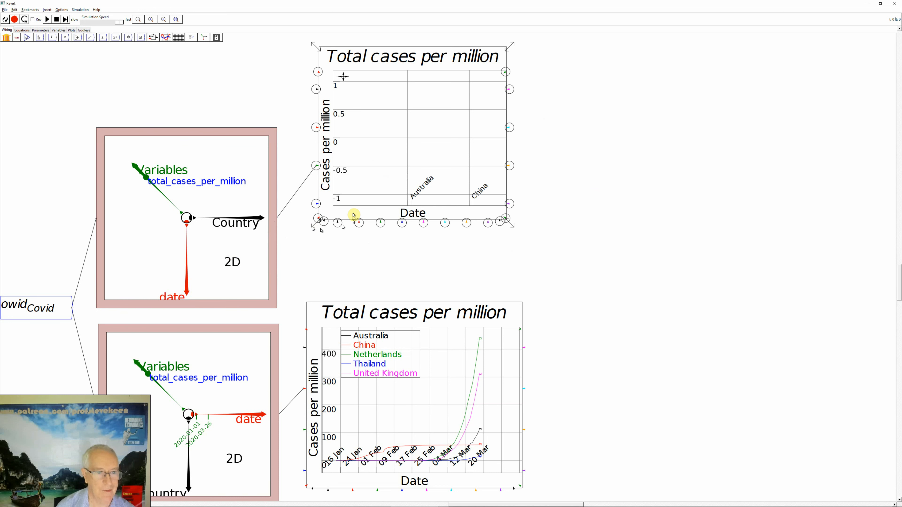
left_click_drag(353, 215, 354, 279)
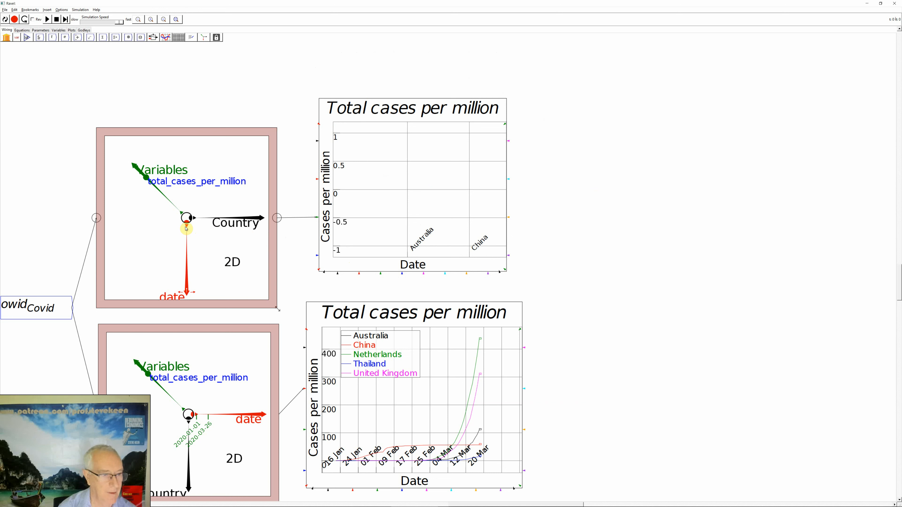
- Test the Country lock by collapsing the first Ravel's Country axis to China, moving to Australia and expanding it back
left_click(207, 221)
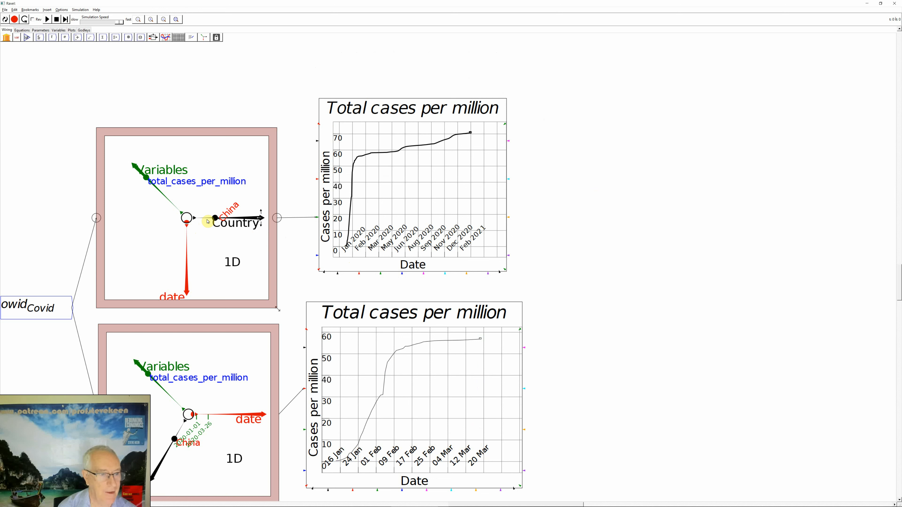
left_click(208, 221)
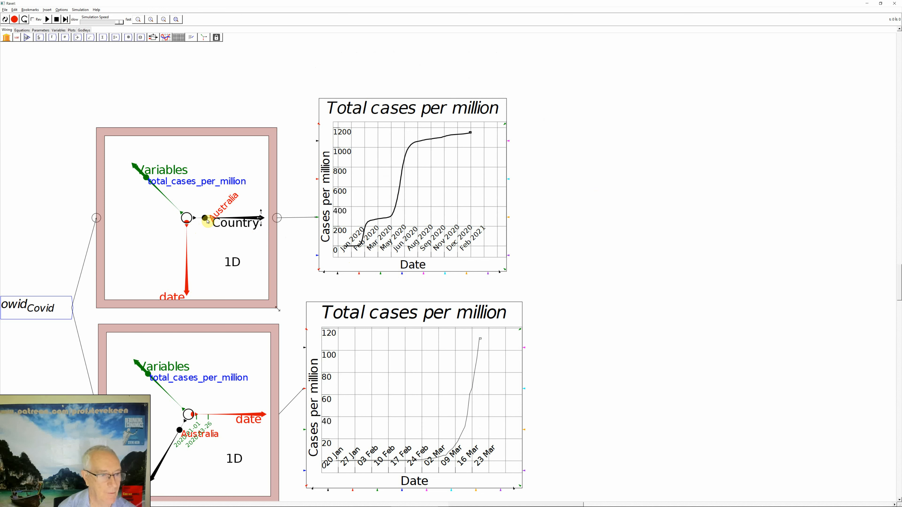
left_click(208, 222)
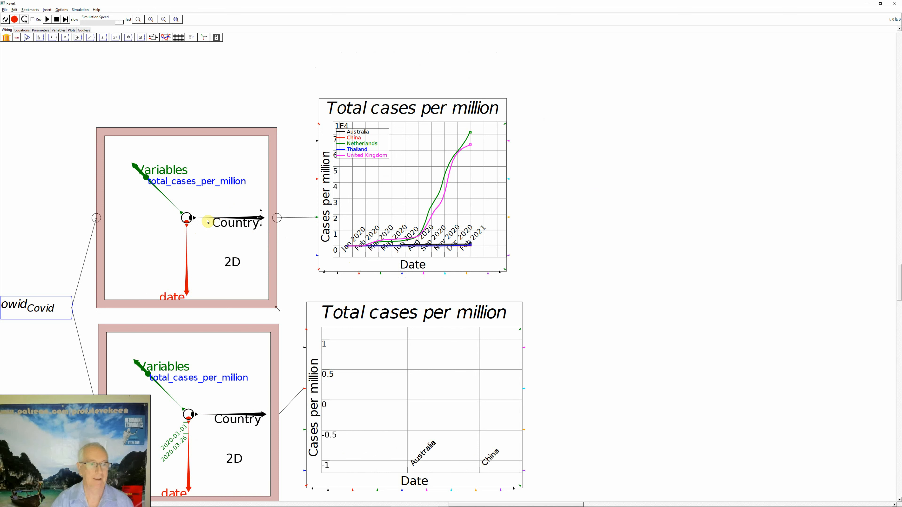
- Align the first plot with the plot below it and widen it to the same width
left_click_drag(345, 242, 333, 252)
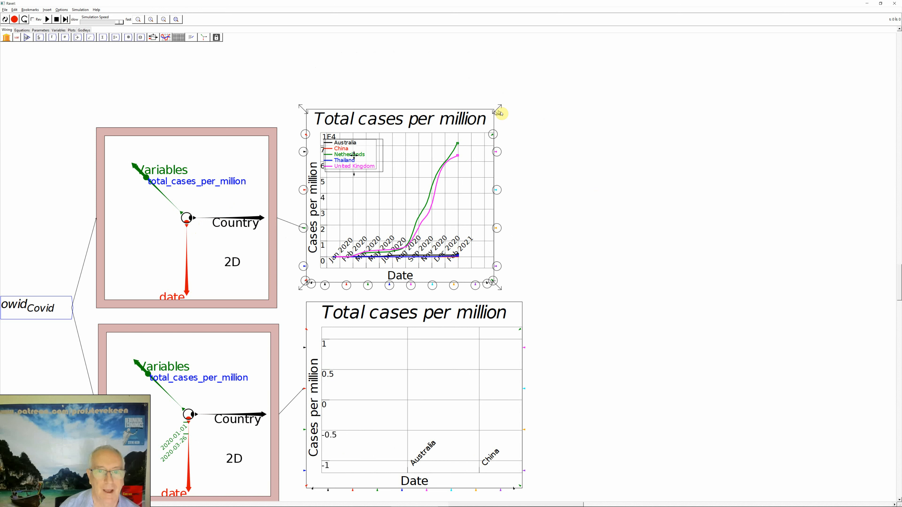
left_click_drag(498, 111, 525, 110)
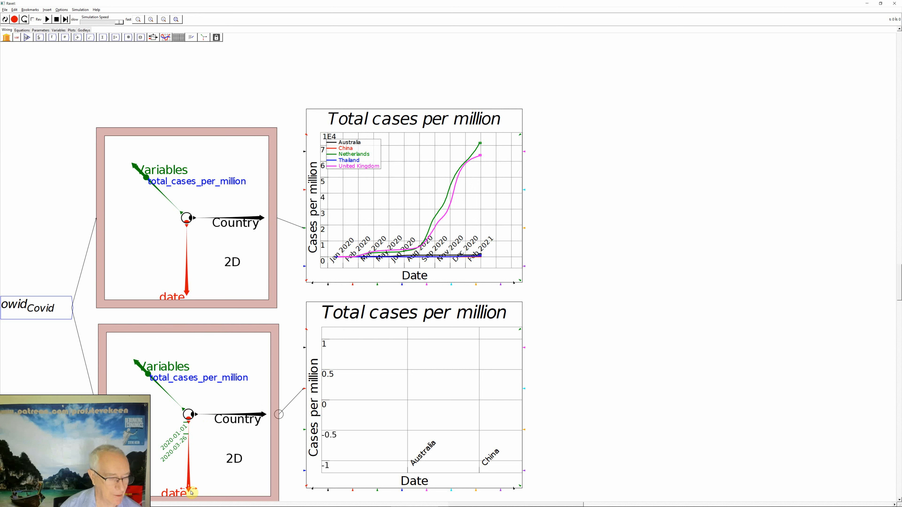
- Swap the date and Country axes on the two Ravels, trying to make date point right in both
left_click_drag(188, 490, 255, 418)
left_click_drag(188, 295, 264, 219)
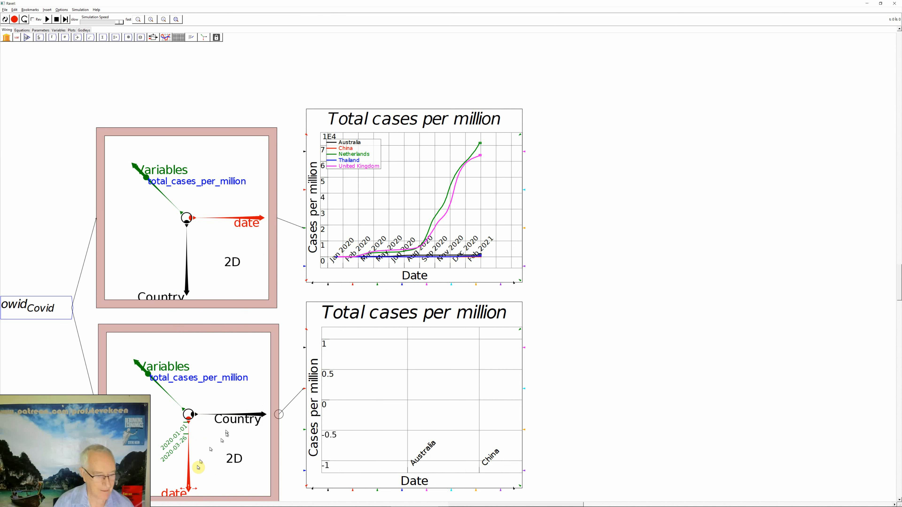
left_click_drag(190, 489, 261, 409)
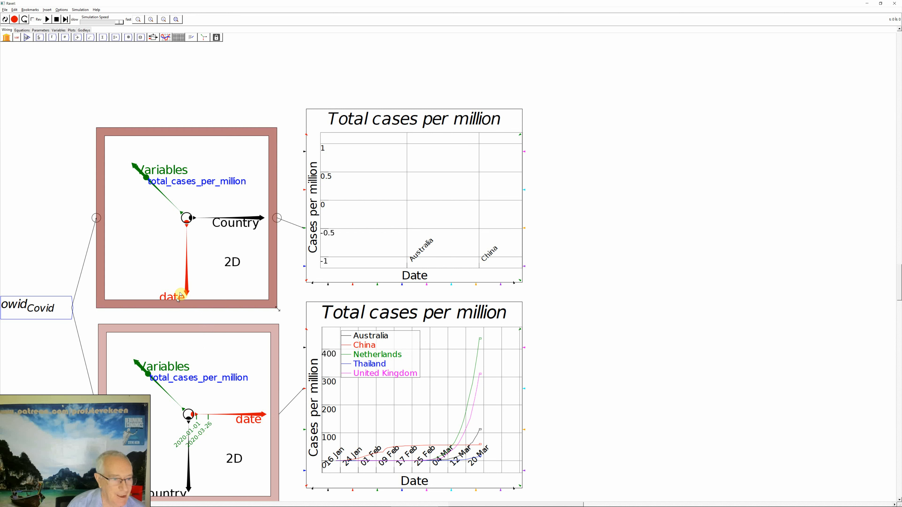
- Release the Country handle from the lock between the two Ravels, keeping only Variables locked
right_click(268, 288)
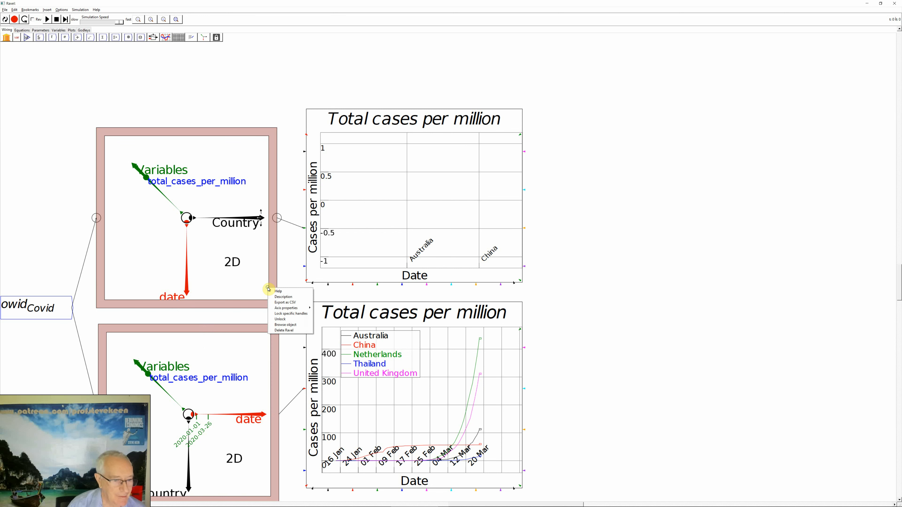
left_click(280, 314)
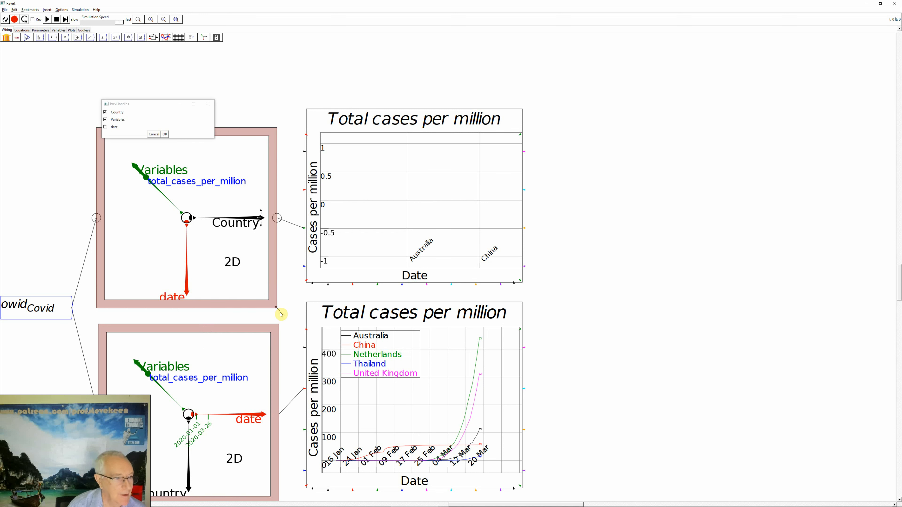
left_click(105, 113)
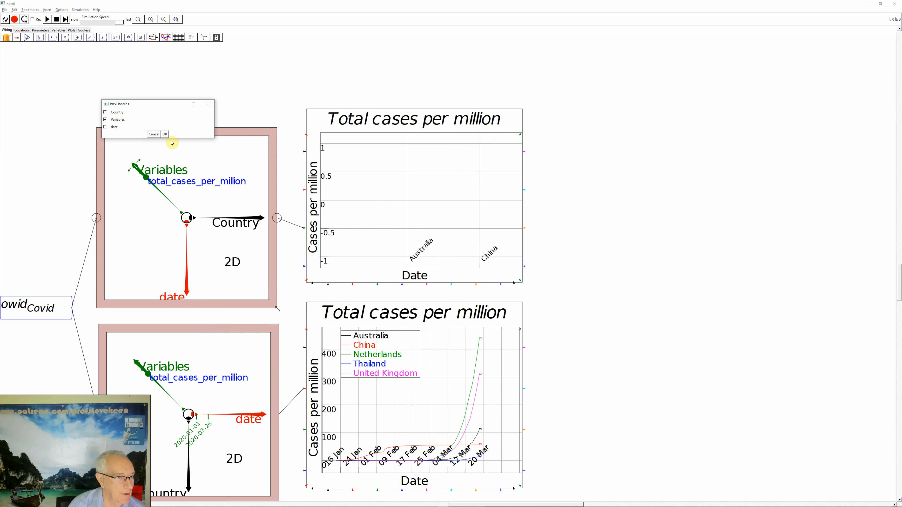
left_click(164, 134)
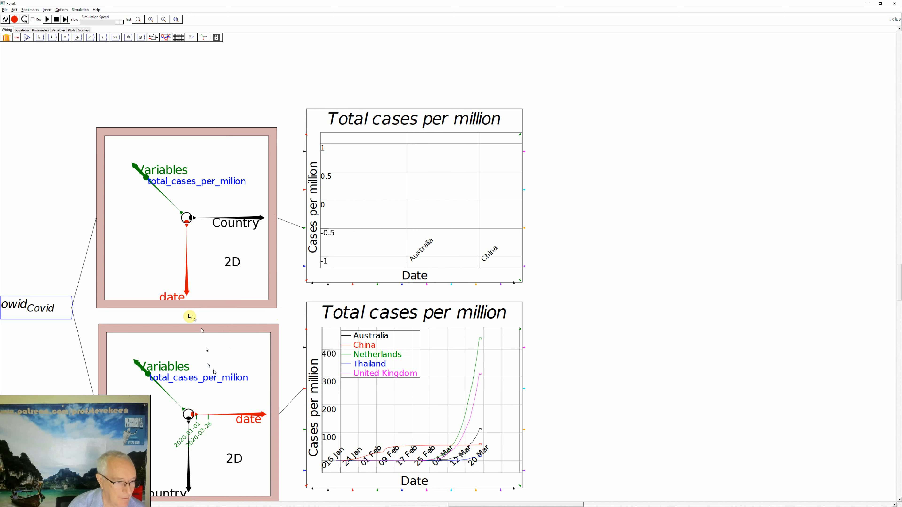
- Point the first Ravel's date axis right in place of Country, and thicken the second plot's lines through its pen styles
left_click_drag(186, 295, 273, 215)
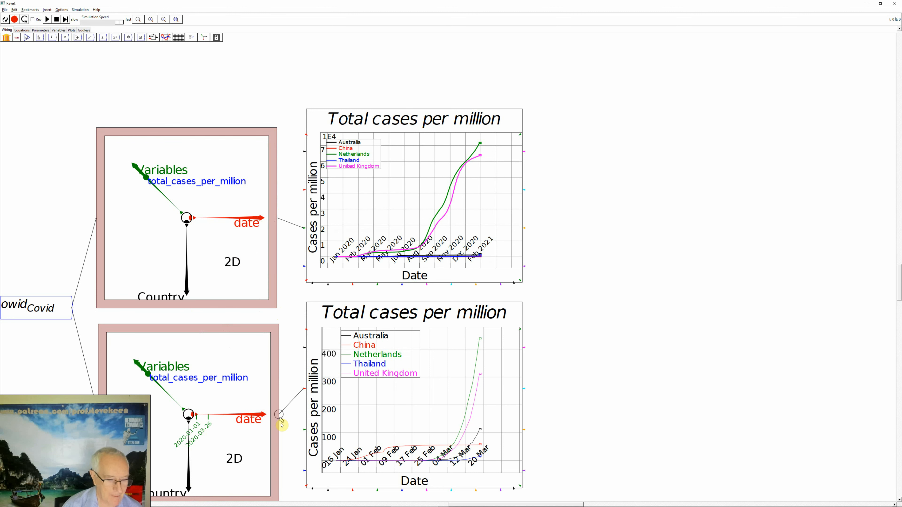
right_click(433, 400)
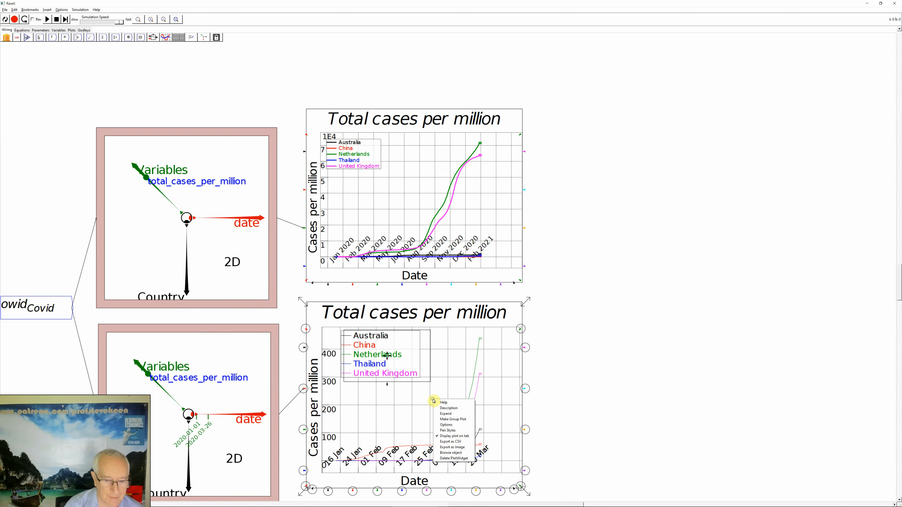
left_click(448, 430)
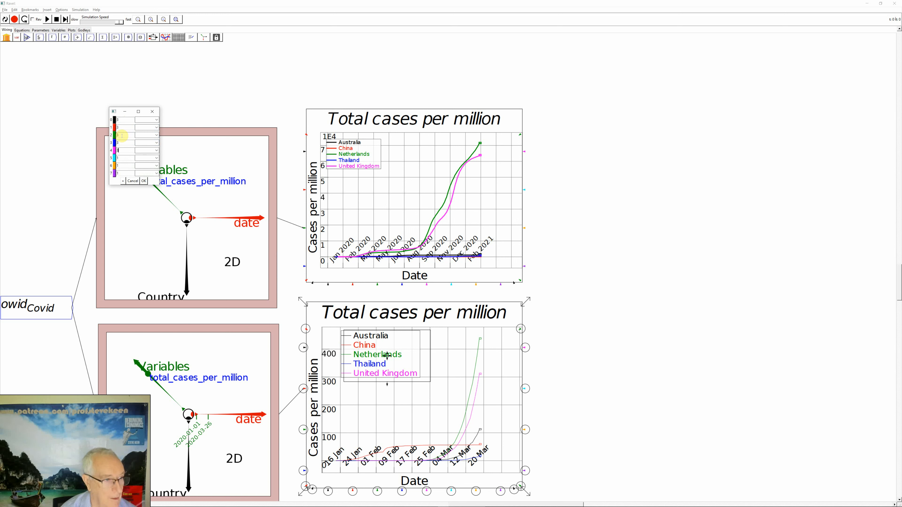
left_click(144, 181)
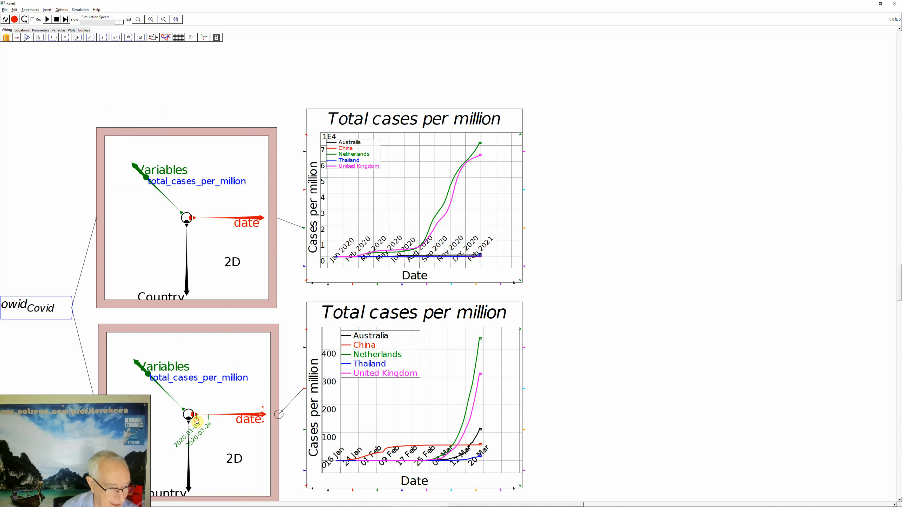
- Adjust the start caliper on the second Ravel's date axis to 2020-01-30
left_click_drag(197, 422, 199, 422)
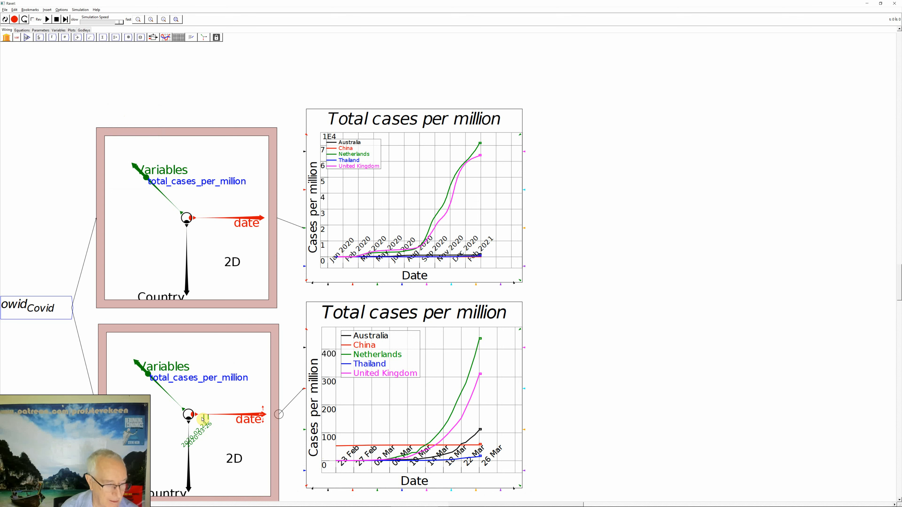
left_click_drag(202, 419, 195, 420)
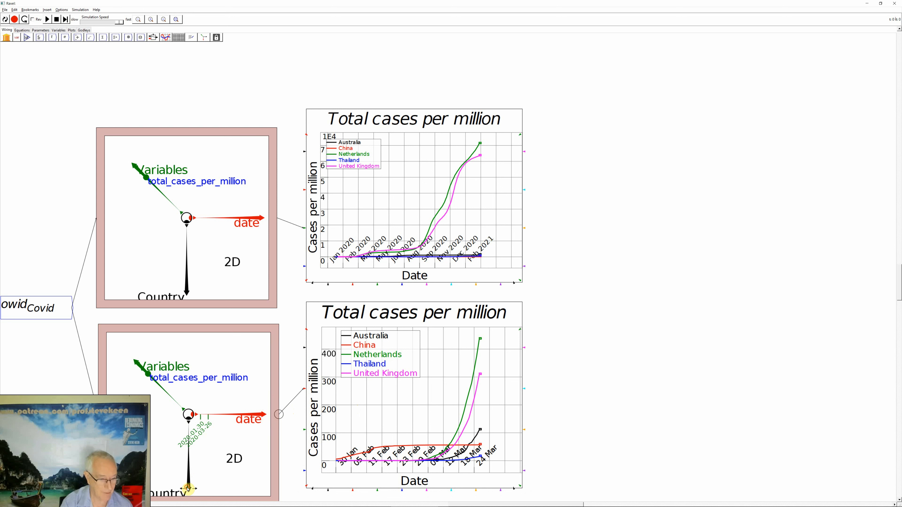
- Point the second Ravel's Country axis right and collapse its date axis to the single date 2020-03-26
left_click_drag(187, 489, 263, 415)
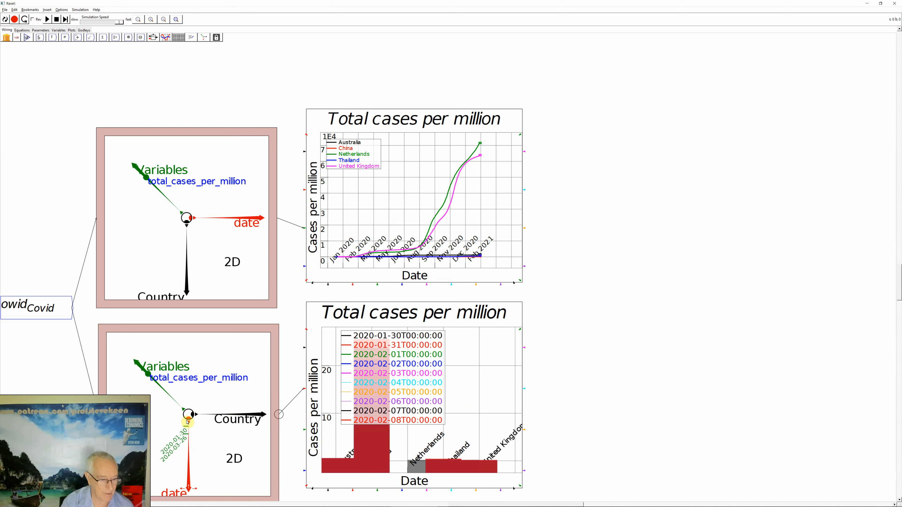
left_click_drag(189, 419, 190, 425)
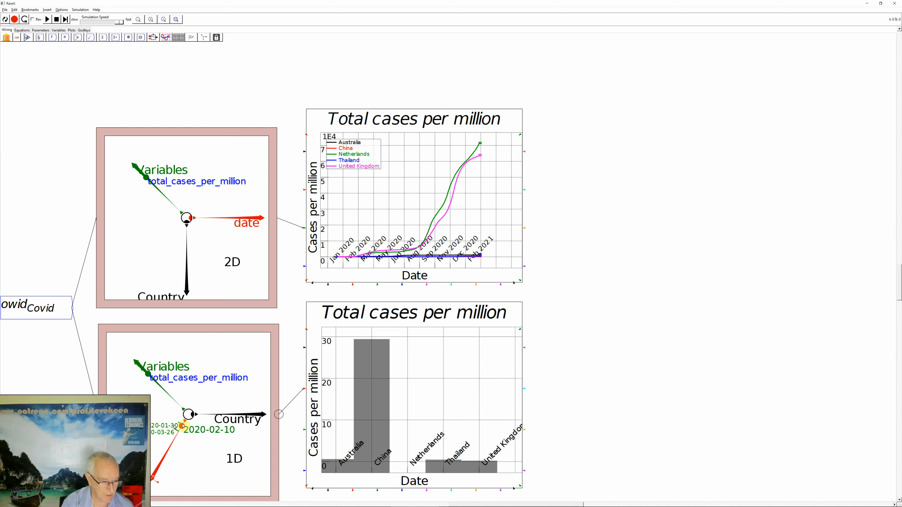
left_click_drag(180, 424, 178, 431)
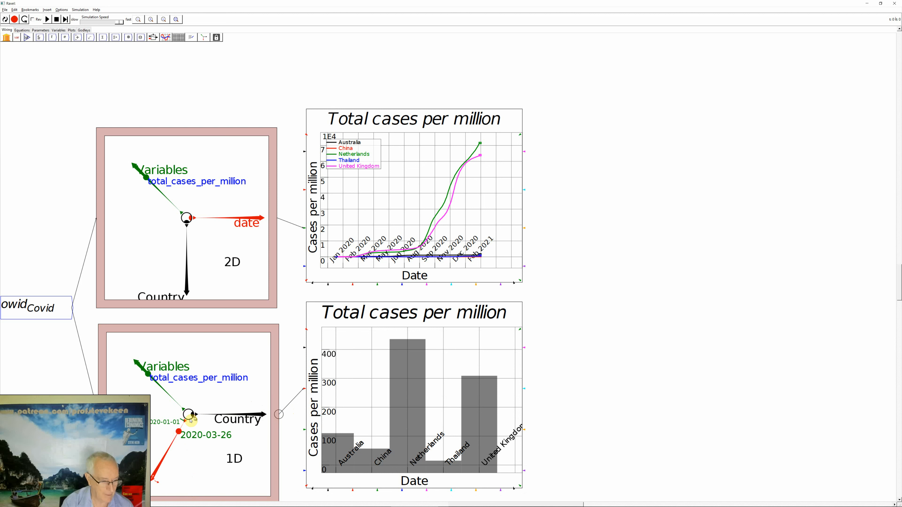
- Toggle off the calipers on the second Ravel's date axis
right_click(177, 437)
mouse_move(187, 456)
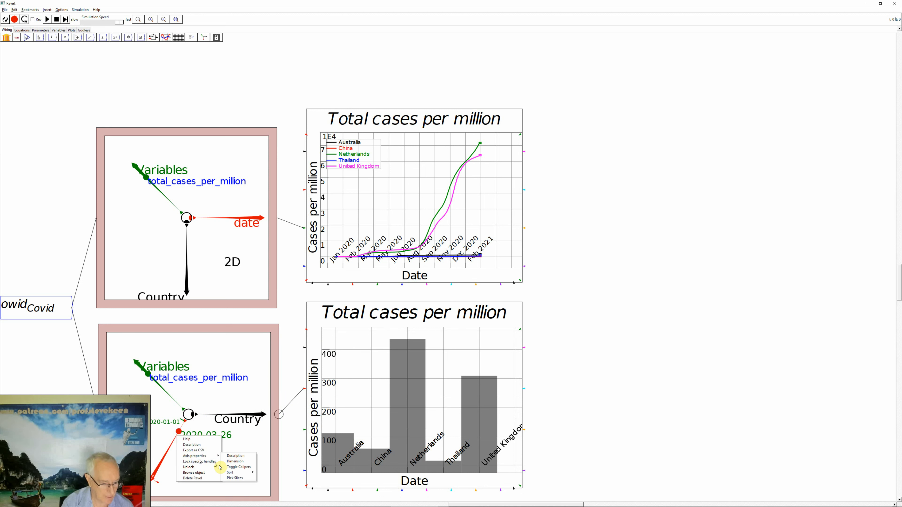
left_click(238, 467)
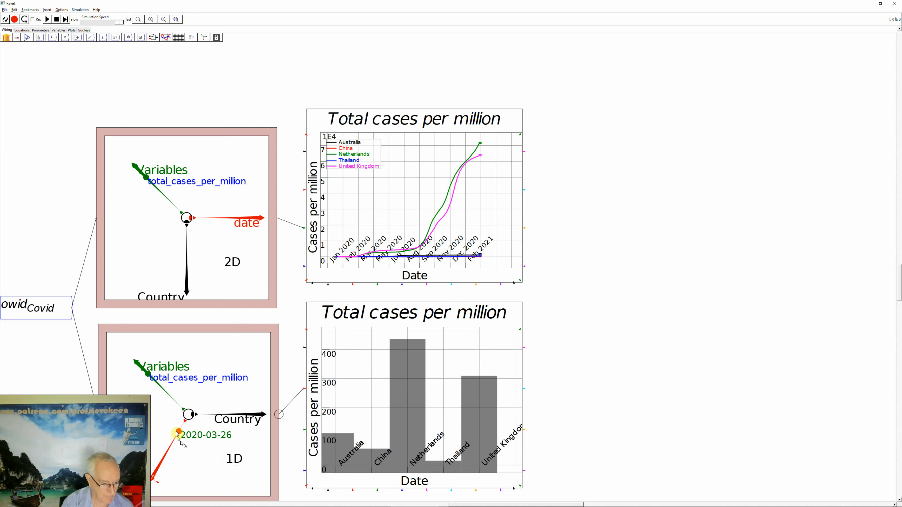
- Step the second Ravel's date slice one day at a time in both directions, ending back at 2020-03-14
key("Left")
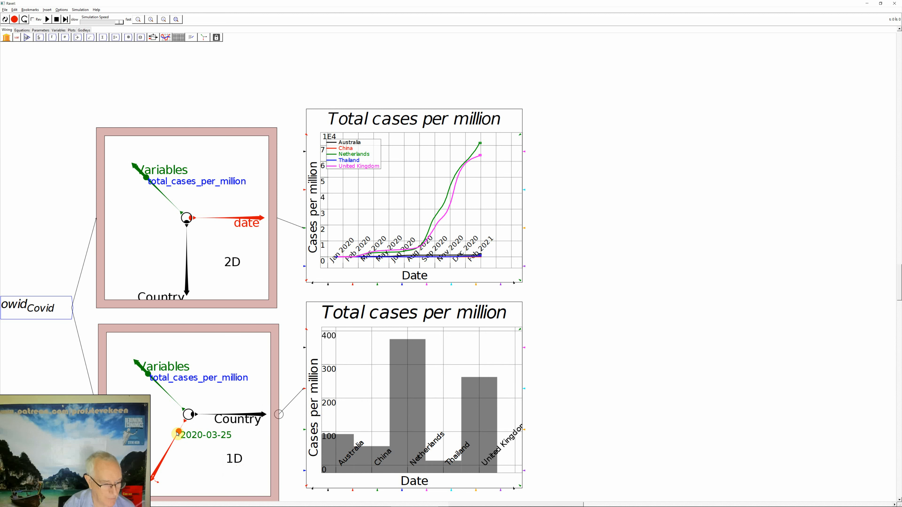
key("Right")
key("Right")
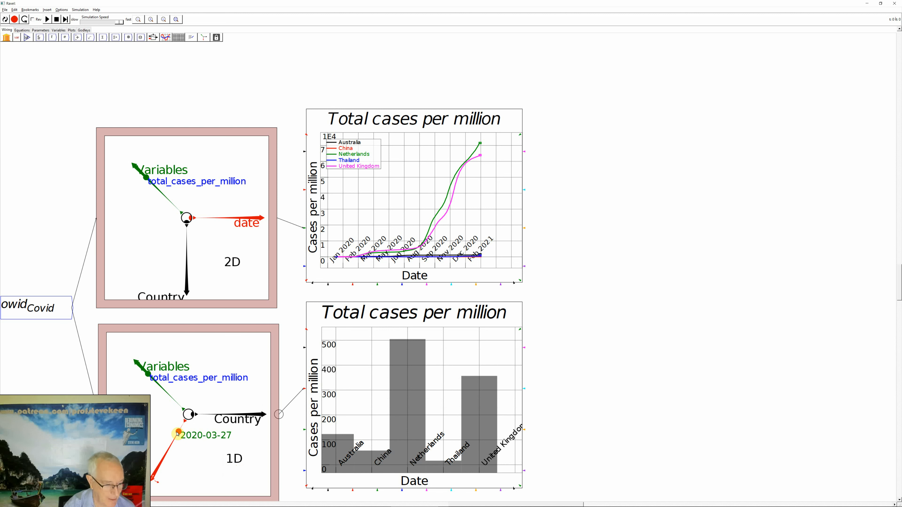
key("Left")
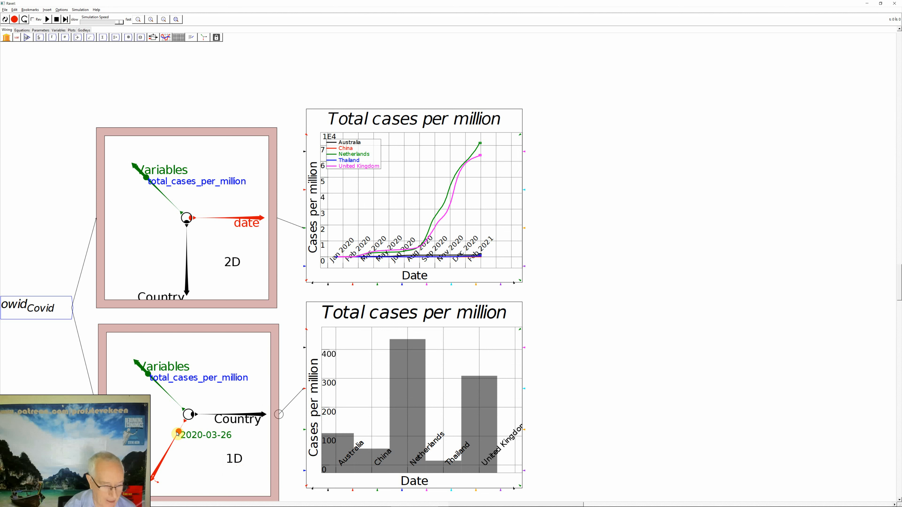
key("Left")
key("Left")
key("Left")
key("Left")
key("Left")
key("Left")
key("Left")
key("Left")
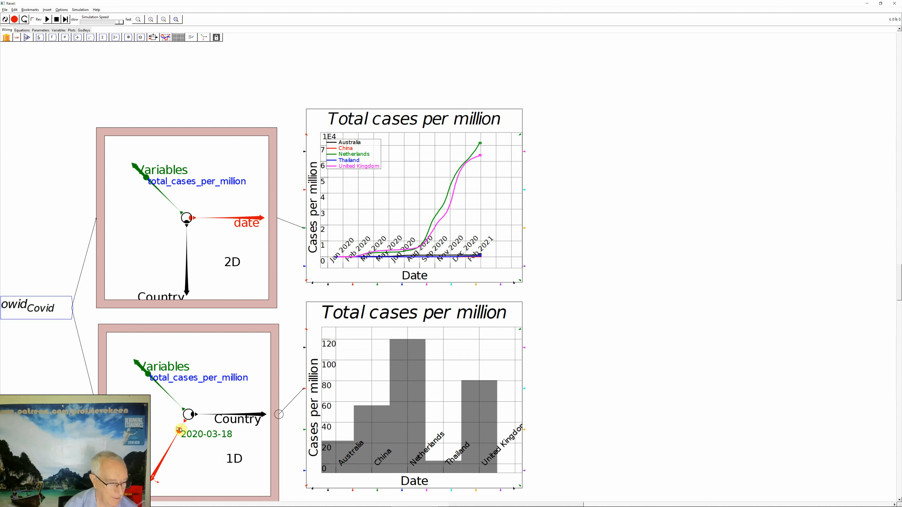
key("Left")
key("Left")
key("Left")
key("Left")
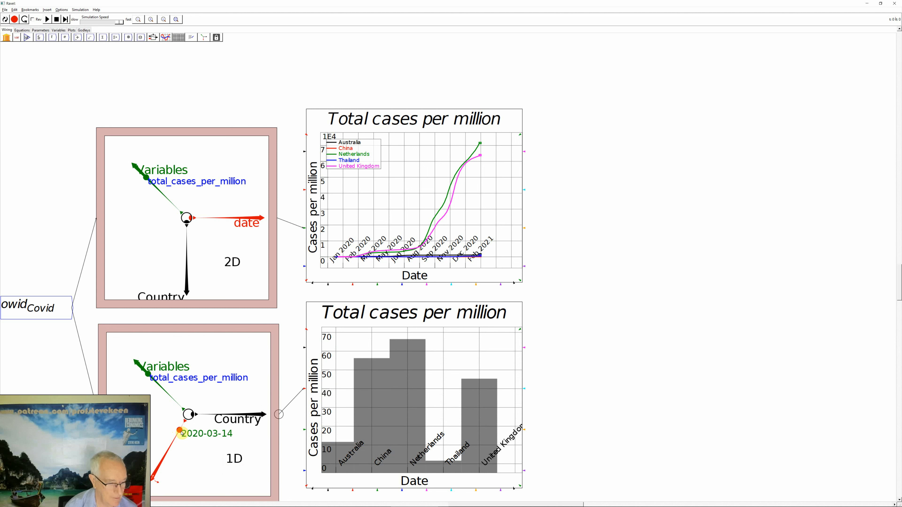
- Move the second Ravel's date slice to 2020-02-21 and advance it day by day to 2020-03-24
left_click_drag(182, 433, 191, 428)
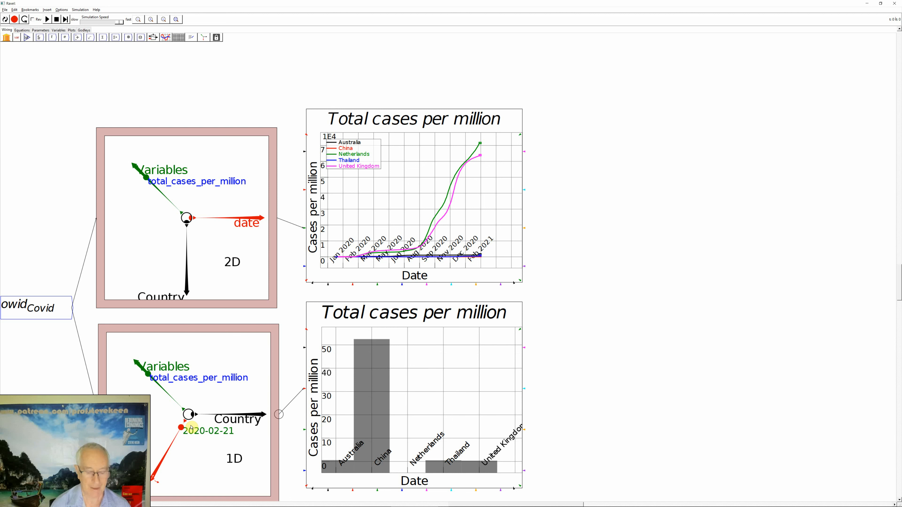
key("Right")
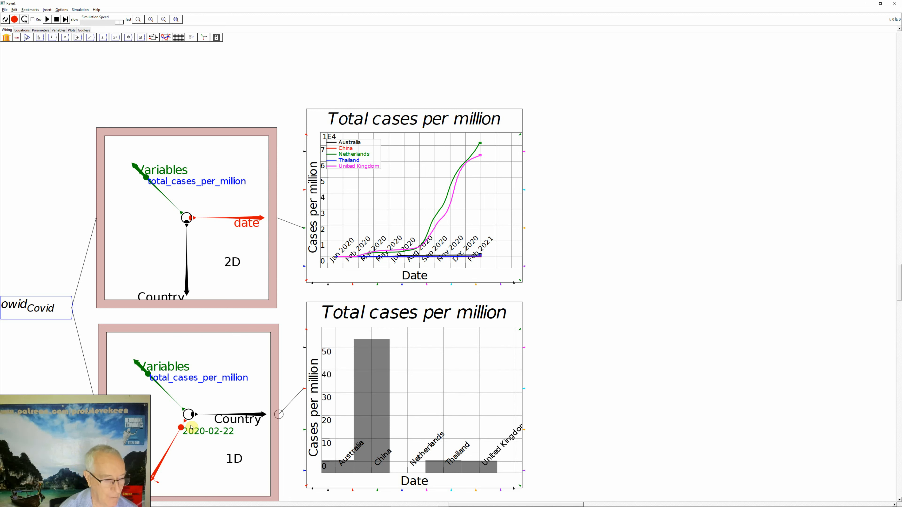
key("Right")
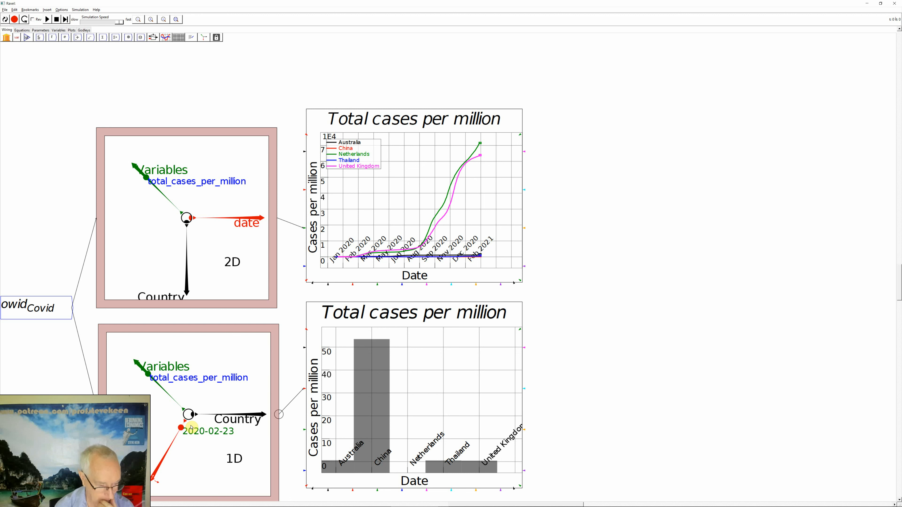
key("Right")
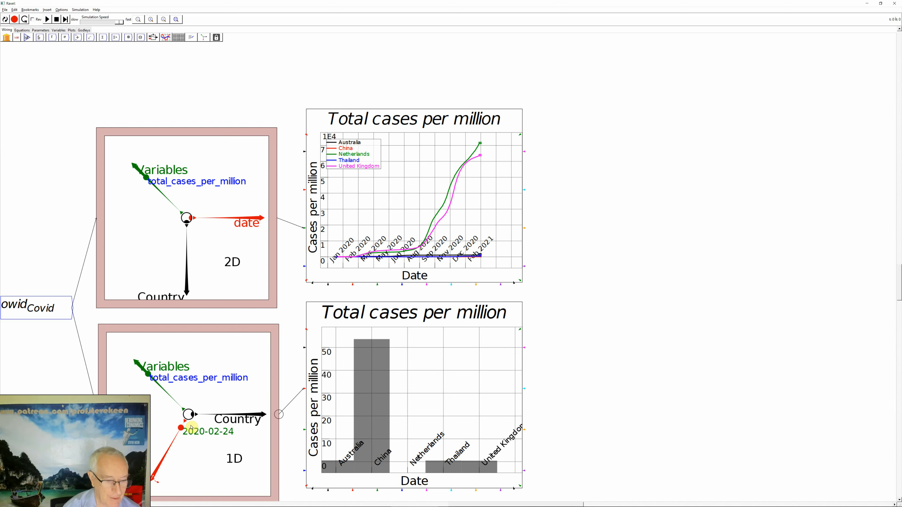
key("Right")
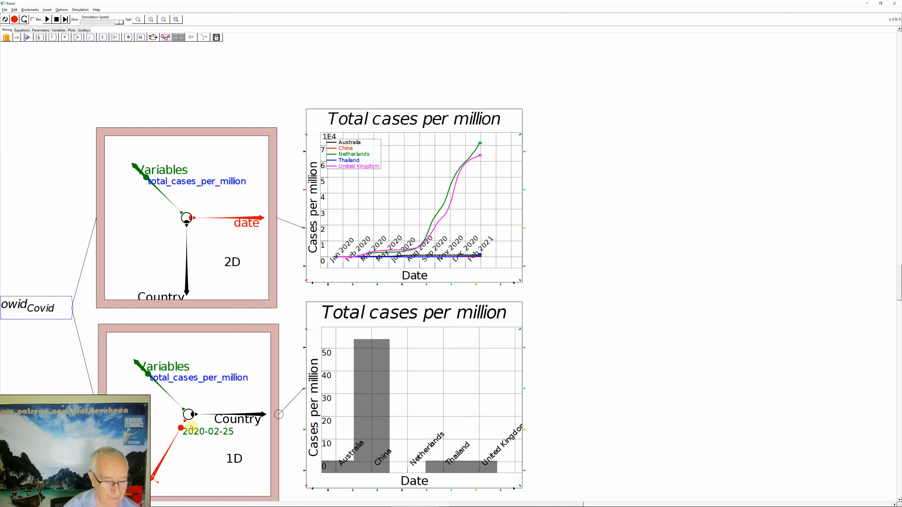
key("Right")
key("Right")
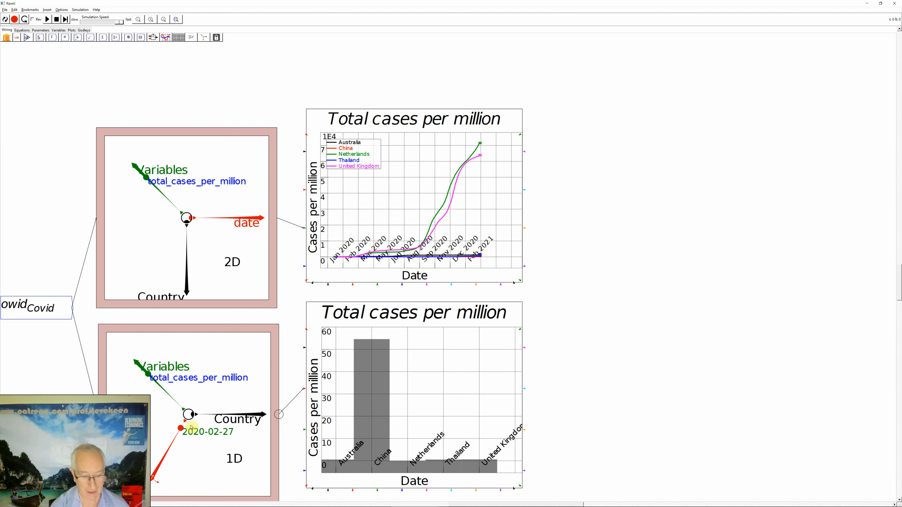
key("Right")
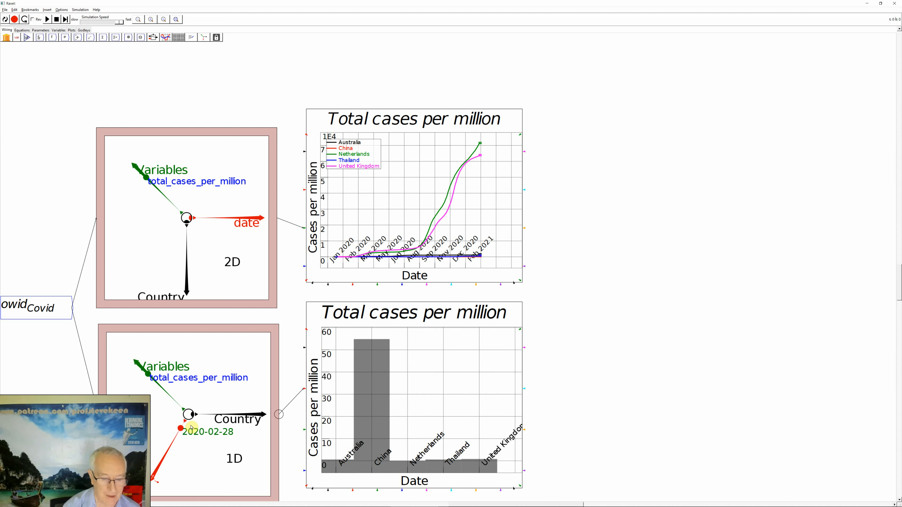
key("Right")
key("Right")
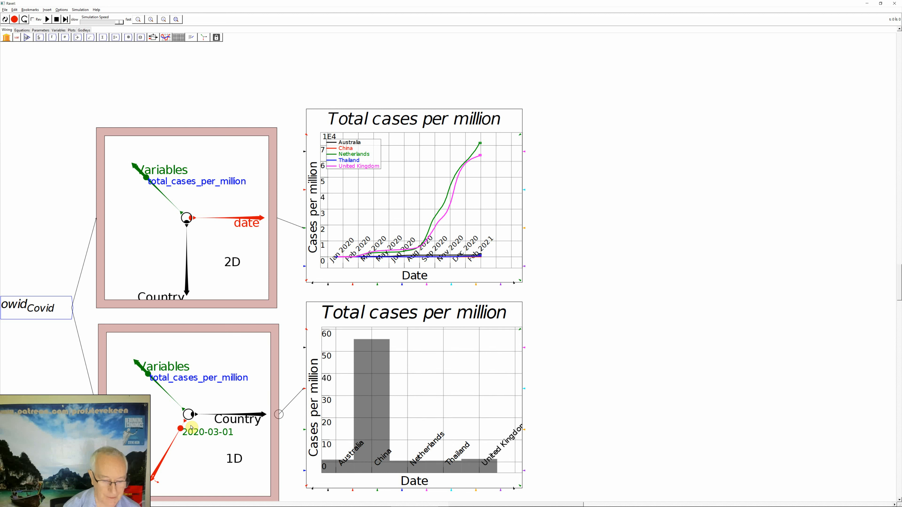
key("Right")
key("Right")
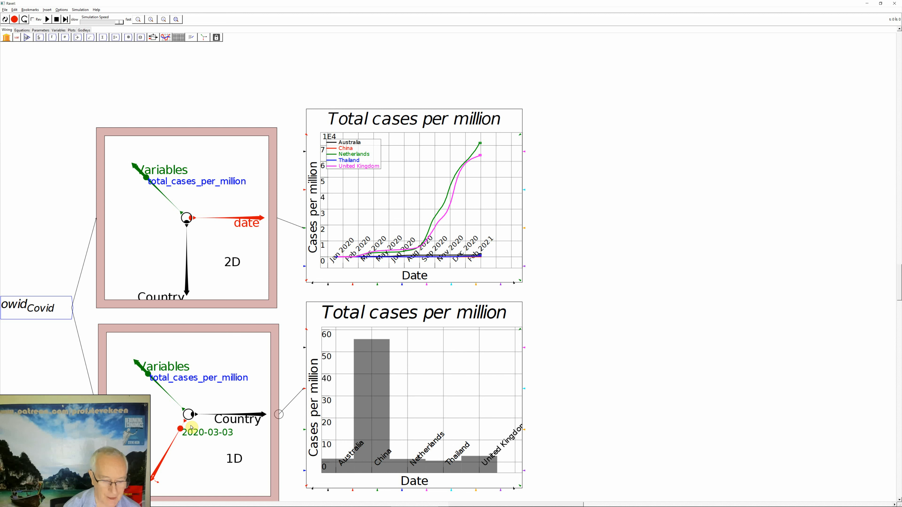
key("Right")
key("Right")
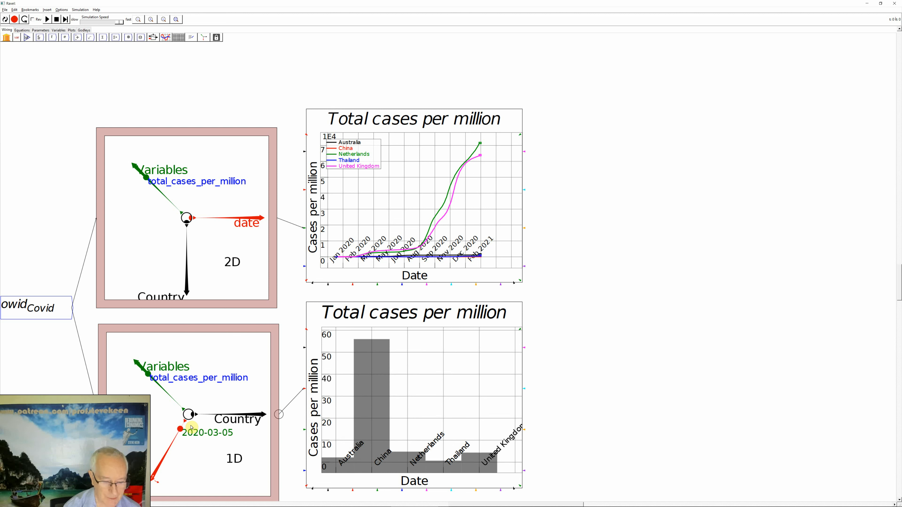
key("Right")
key("Right")
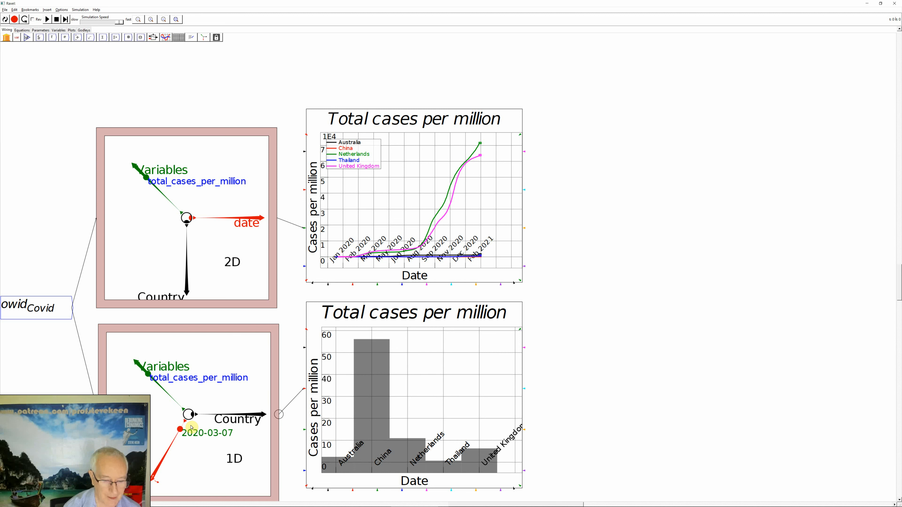
key("Right")
key("Right")
key("Right")
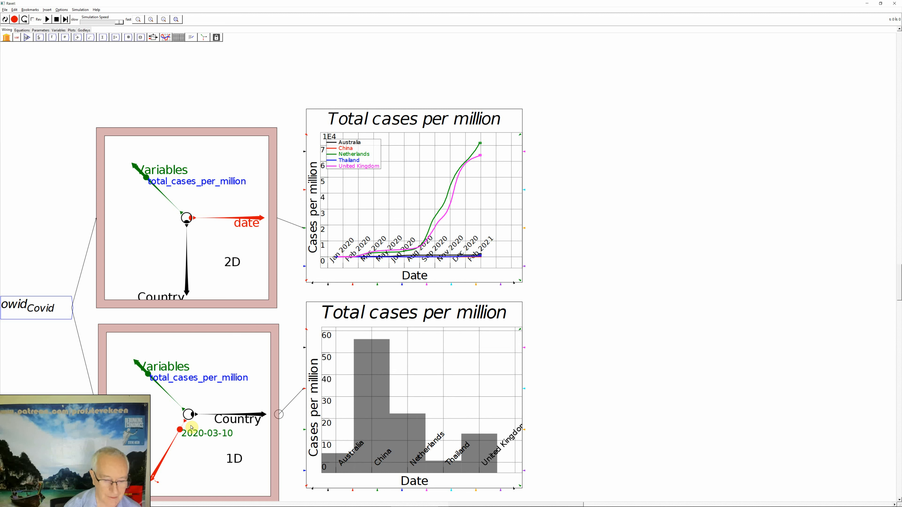
key("Right")
key("Right")
key("Right")
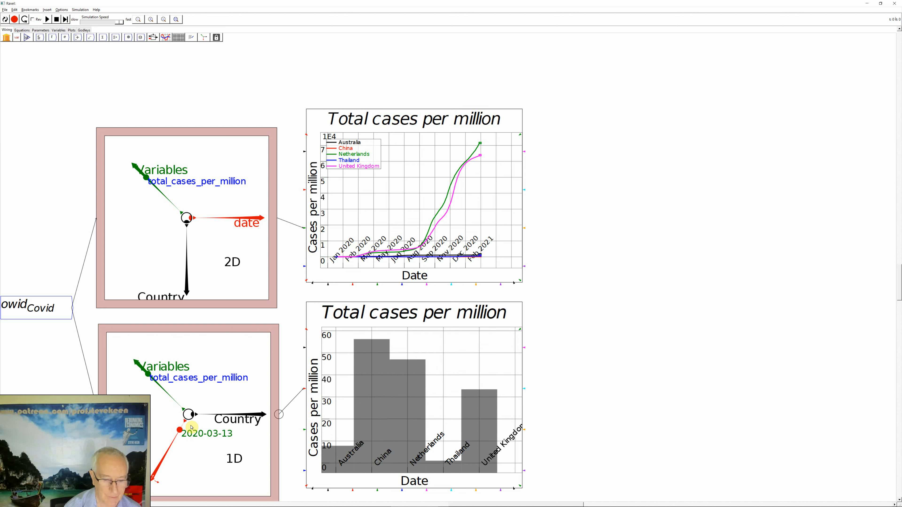
key("Right")
key("Right")
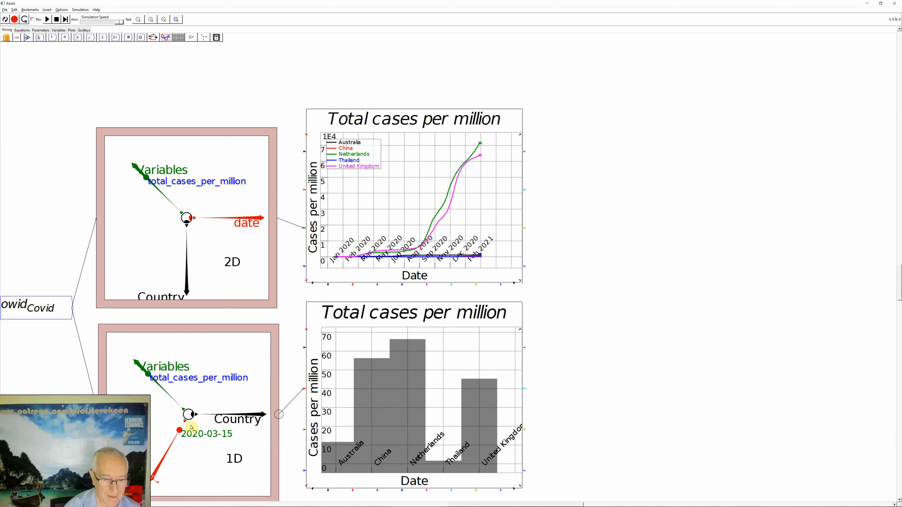
key("Right")
key("Right")
key("Right")
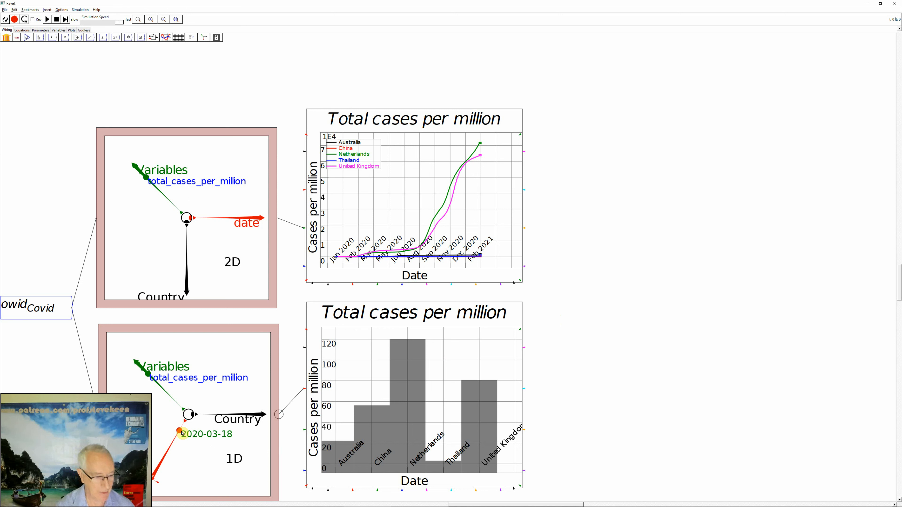
key("Right")
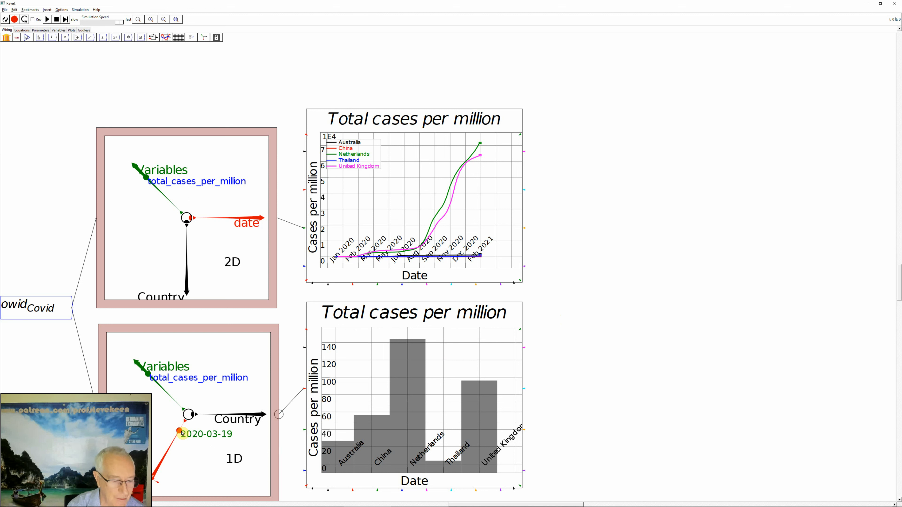
key("Right")
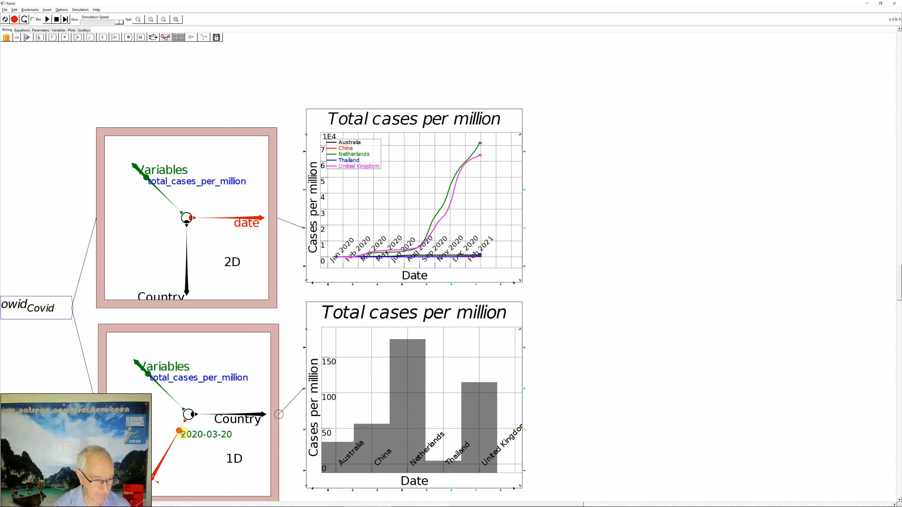
key("Right")
key("Right")
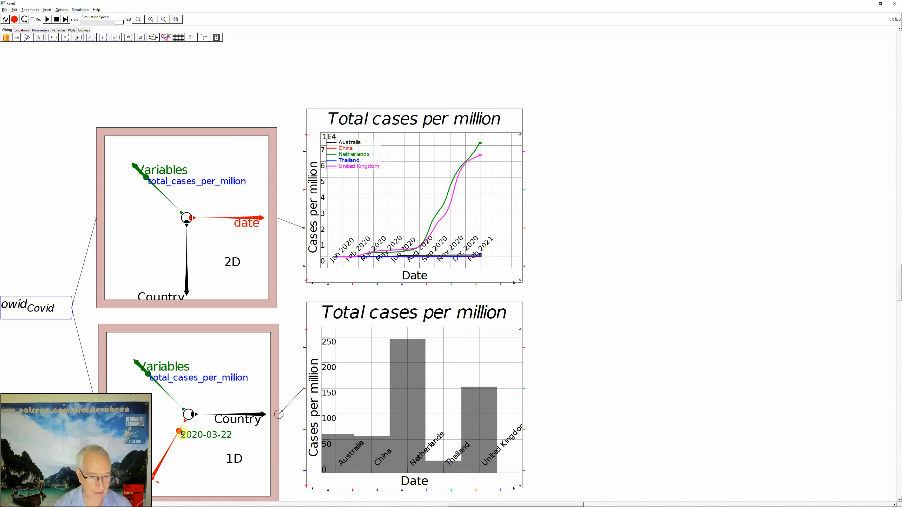
key("Right")
key("Right")
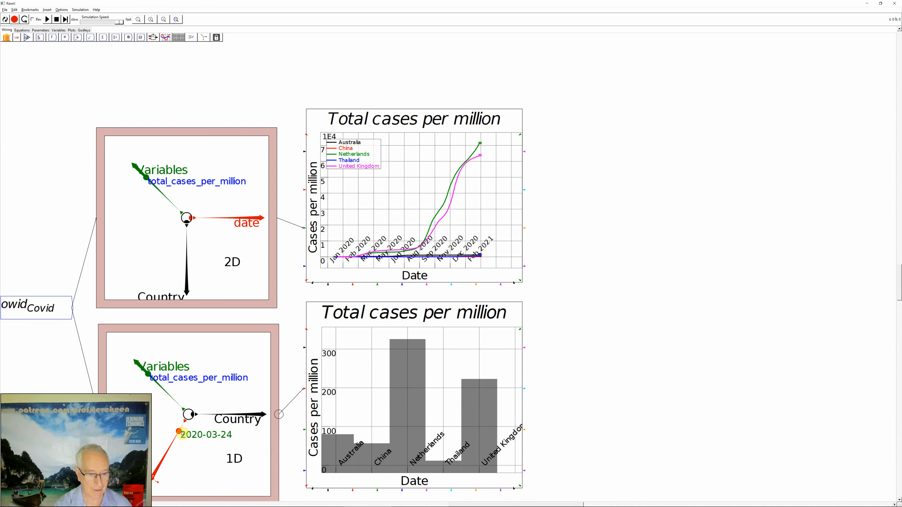
- Advance the second Ravel's date slice day by day from 2020-03-24 to 2020-05-02
key("Right")
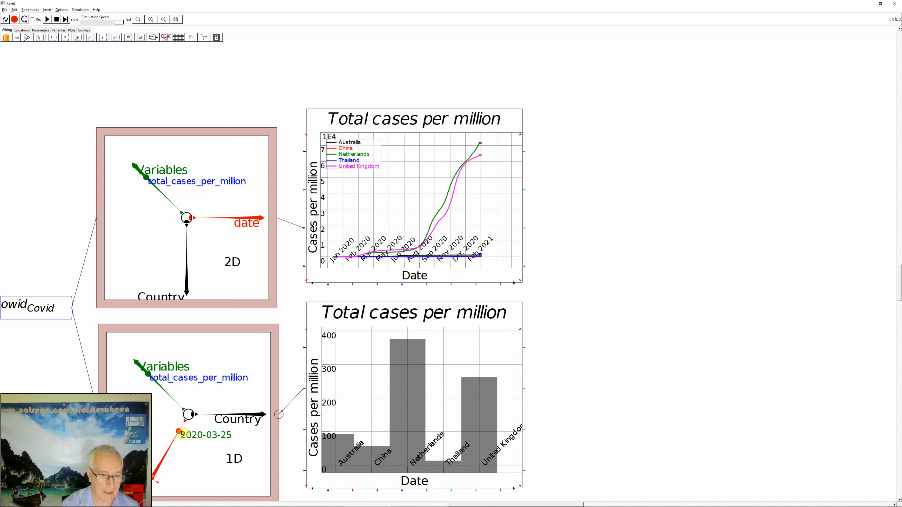
key("Right")
key("Right")
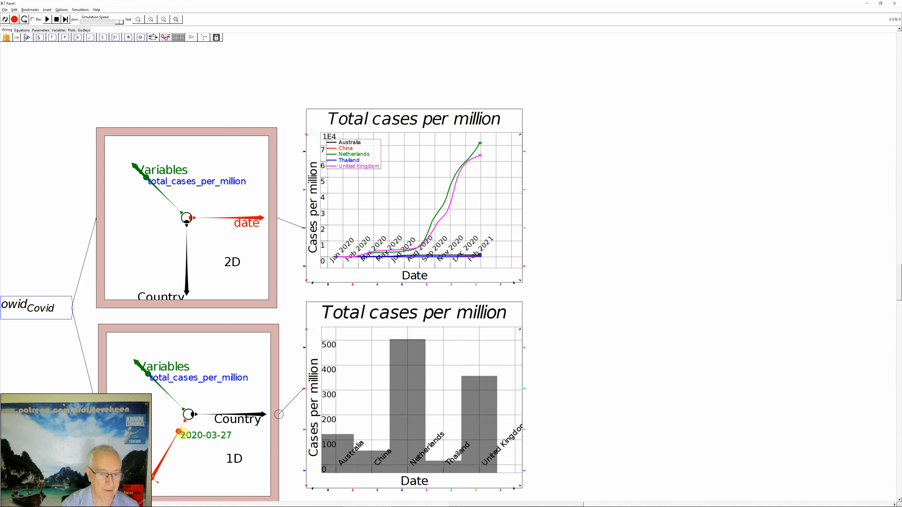
key("Right")
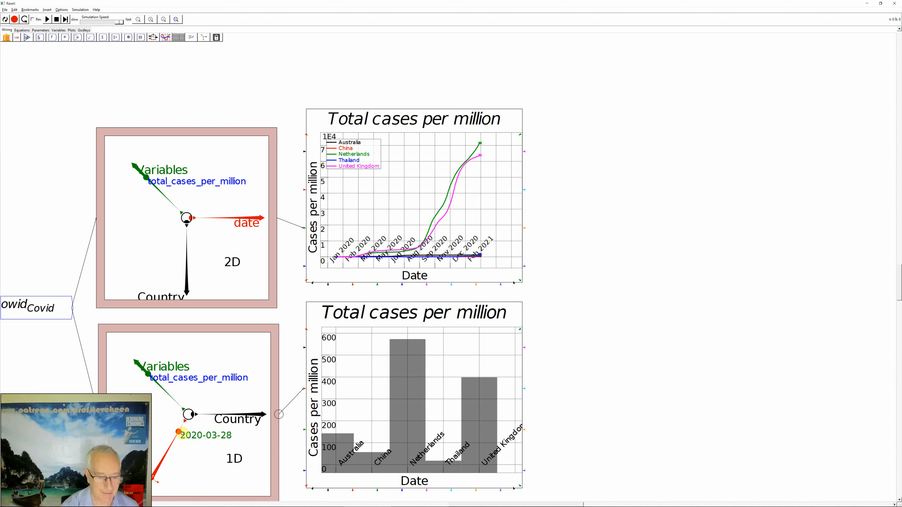
key("Right")
key("Right")
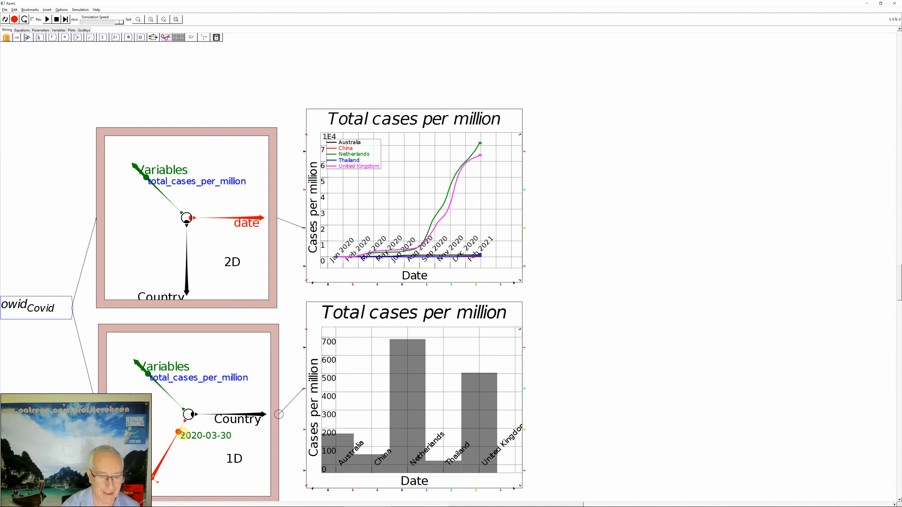
key("Right")
key("Right")
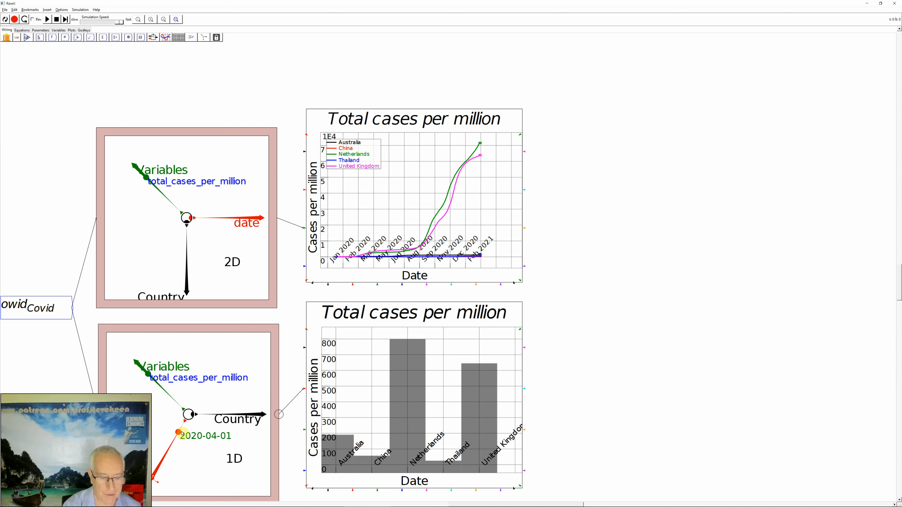
key("Right")
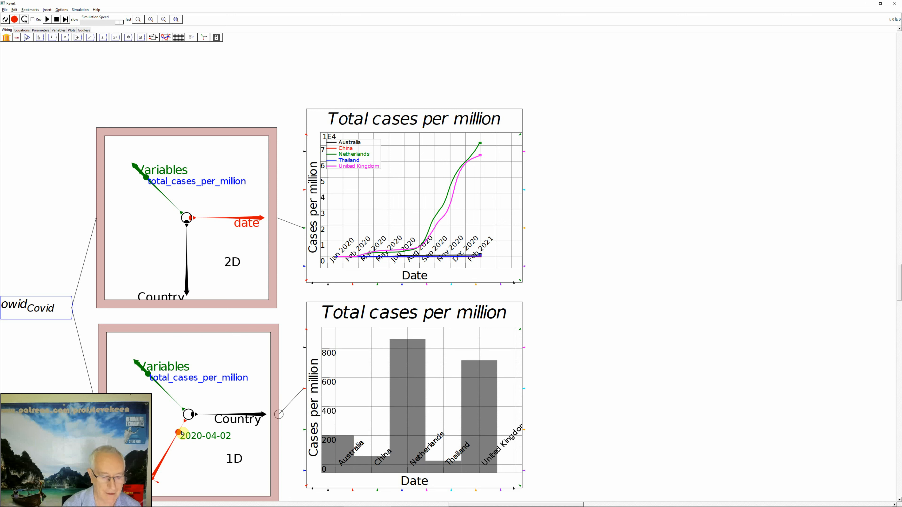
key("Right")
key("Right")
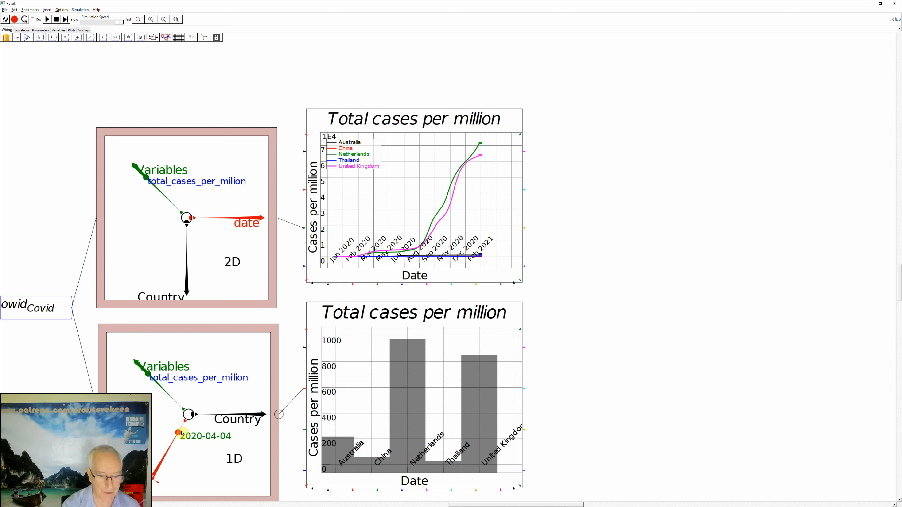
key("Right")
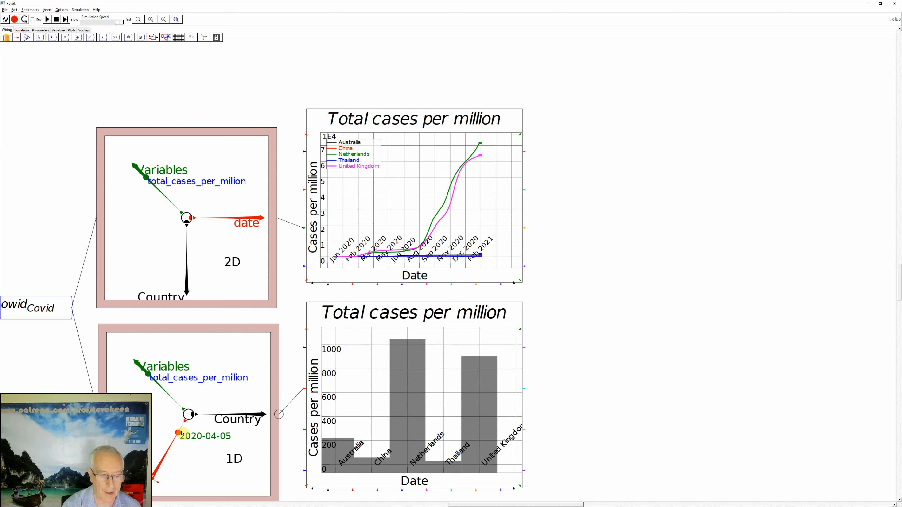
key("Right")
key("Right")
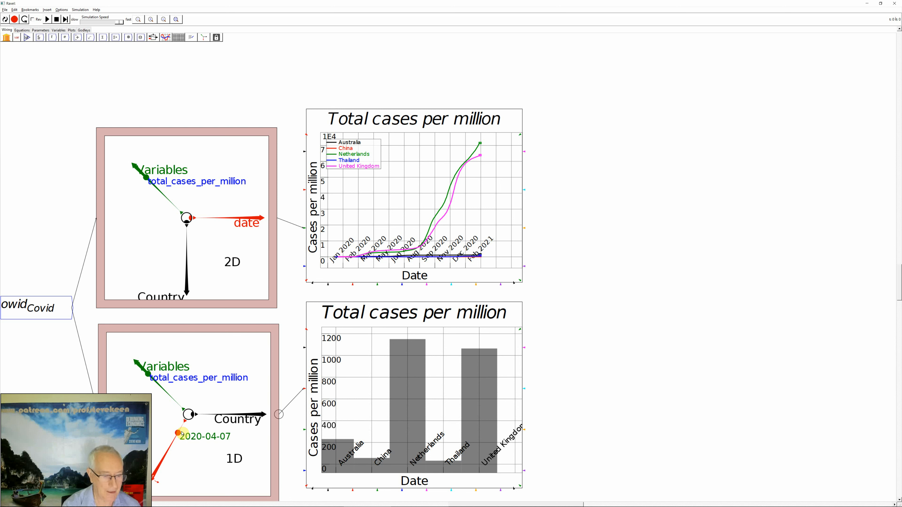
key("Right")
key("Right")
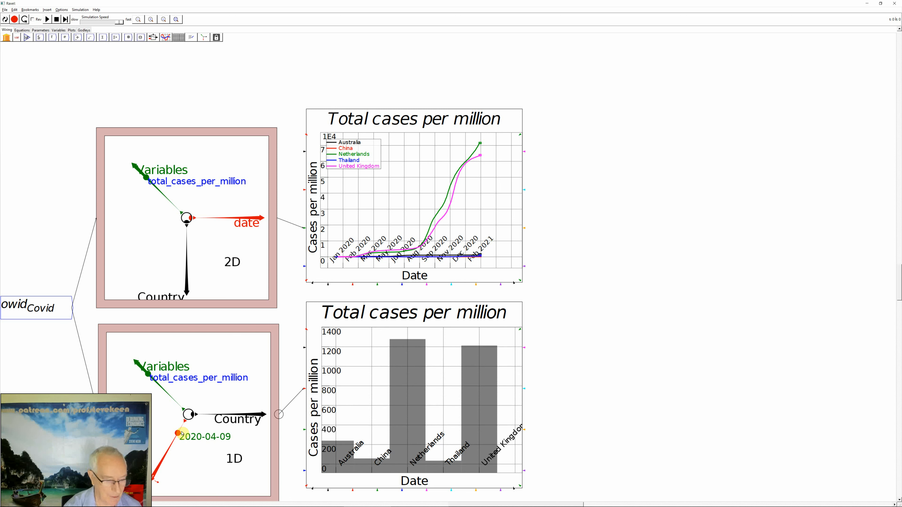
key("Right")
key("Right")
key("Right")
key("Right")
key("Right")
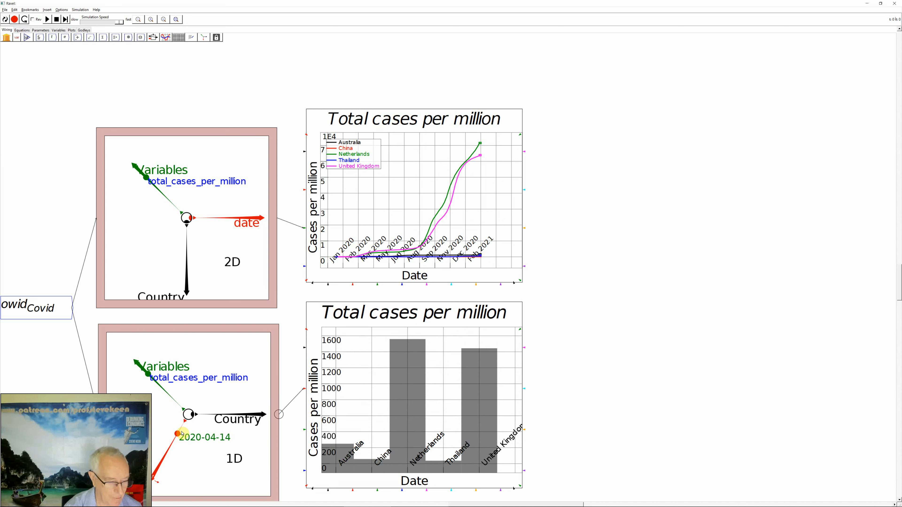
key("Right")
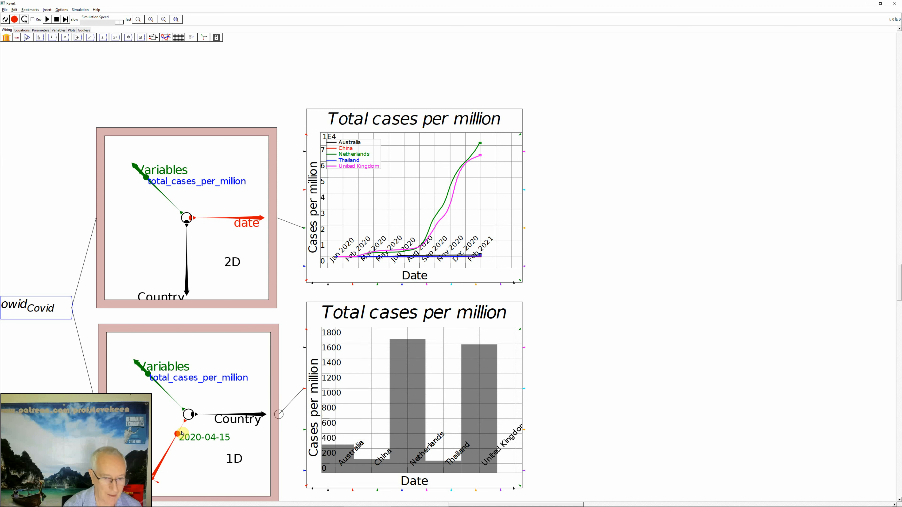
key("Right")
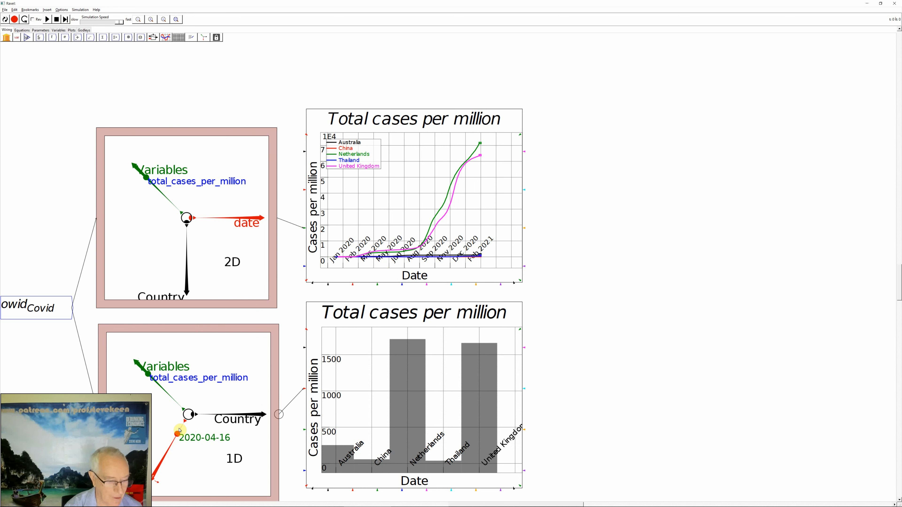
key("Right")
key("Right")
key("Right")
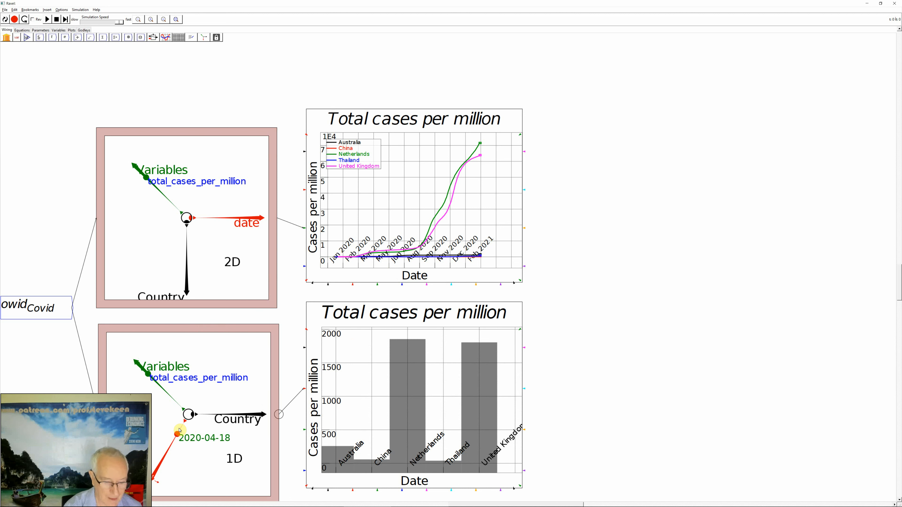
key("Right")
key("Right")
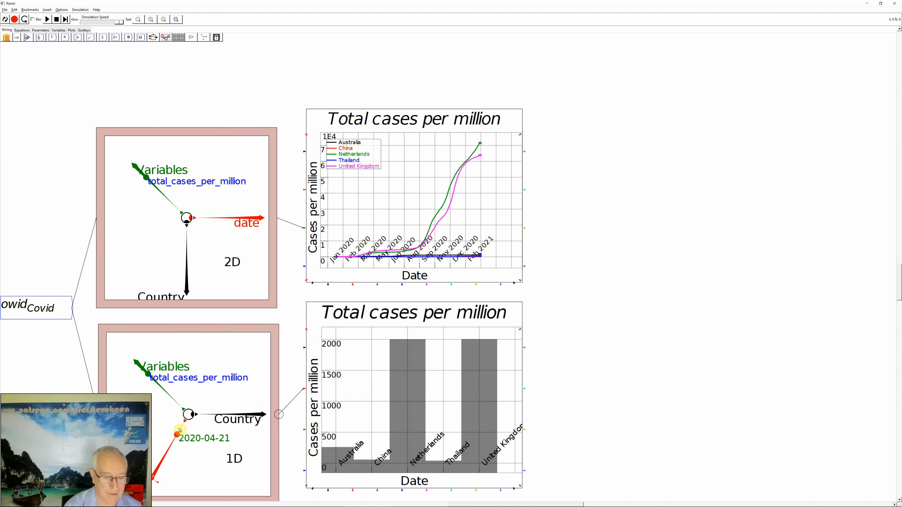
key("Right")
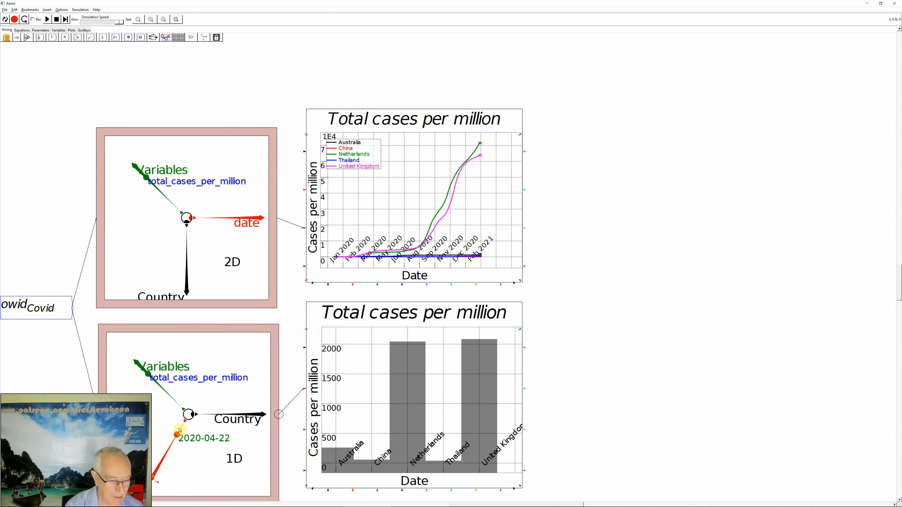
key("Right")
key("Right")
key("Right")
key("Right")
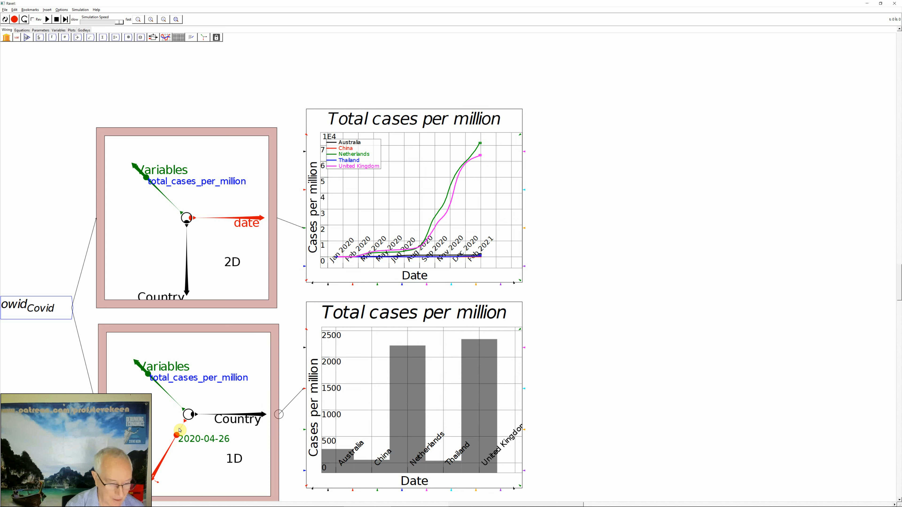
key("Right")
key("Right")
key("Right")
key("Right")
key("Right")
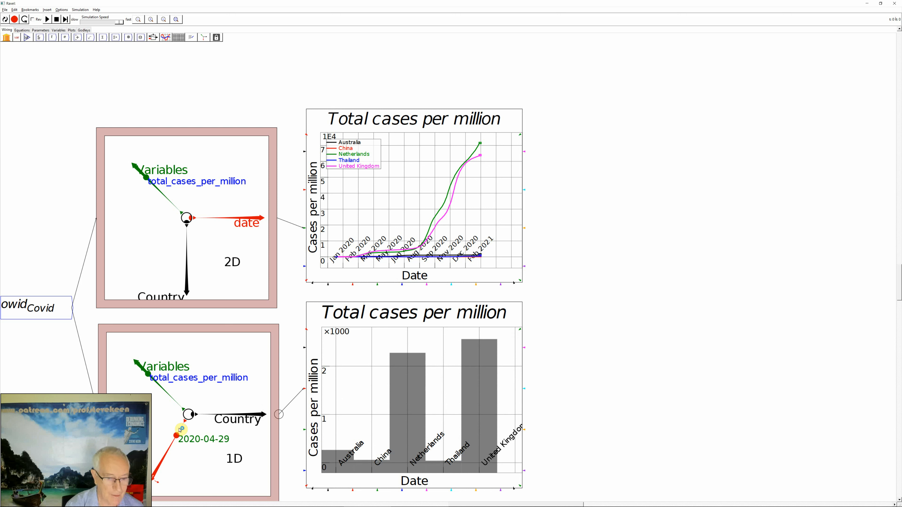
key("Right")
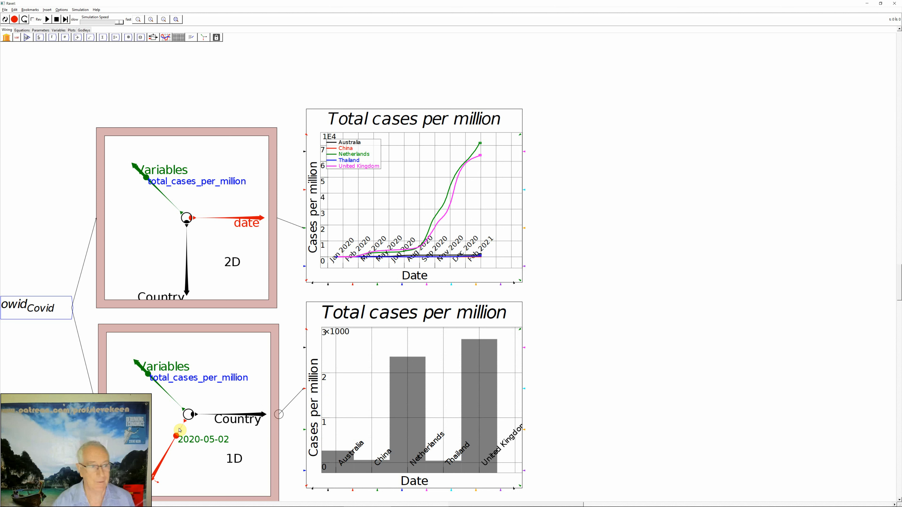
- Fit the model in view and switch the first Ravel's Variables slice to new_cases_per_million
left_click(174, 19)
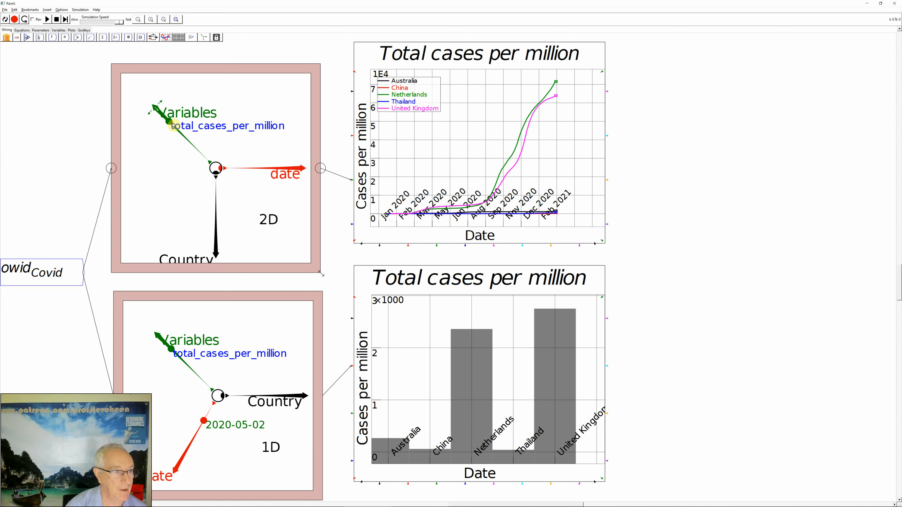
left_click_drag(173, 126, 196, 150)
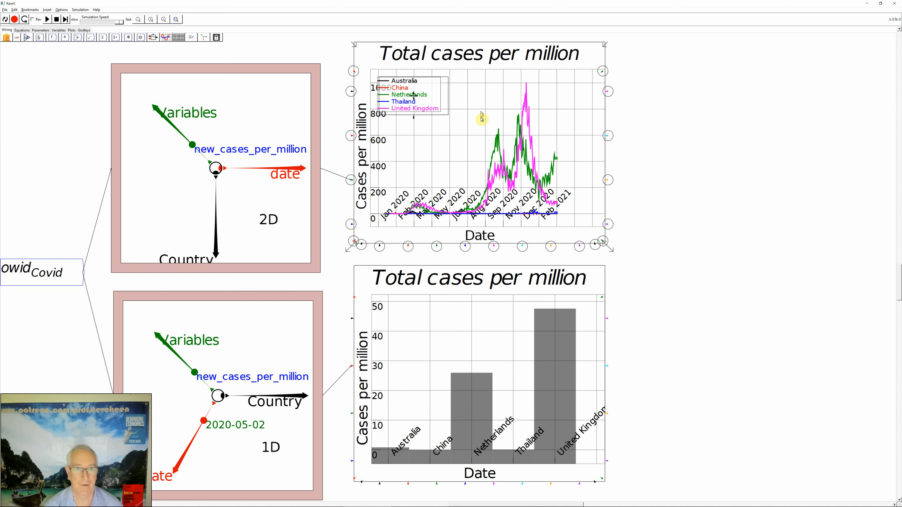
- Change the title of the line plot of cases over time to "Selected Variable"
right_click(484, 96)
left_click(495, 124)
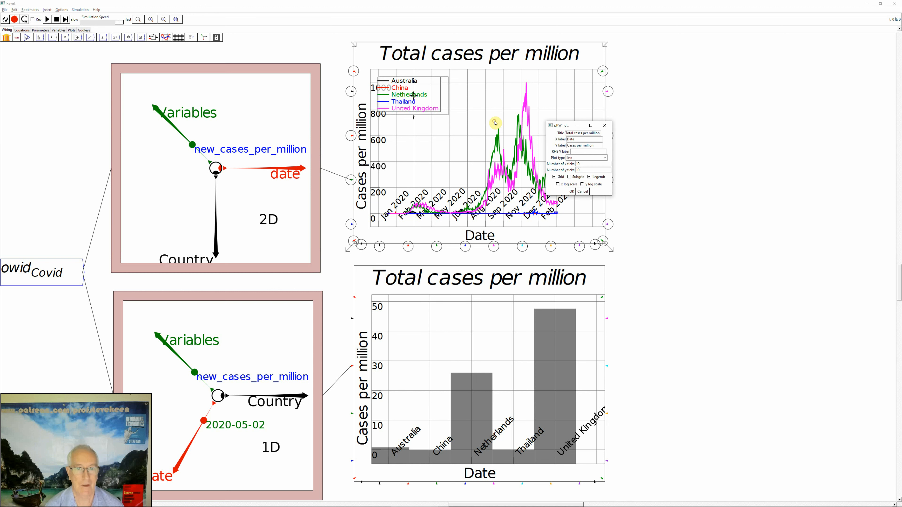
triple_click(569, 132)
type("Selected Vari")
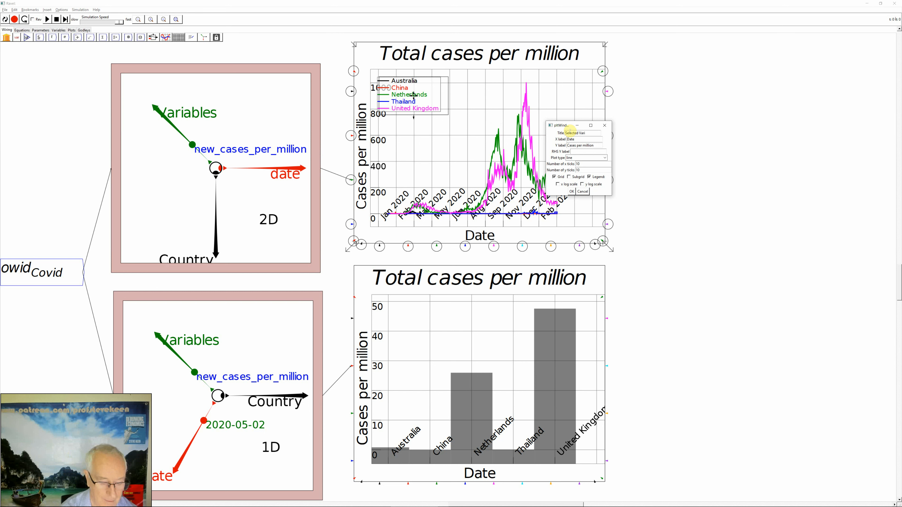
type("able")
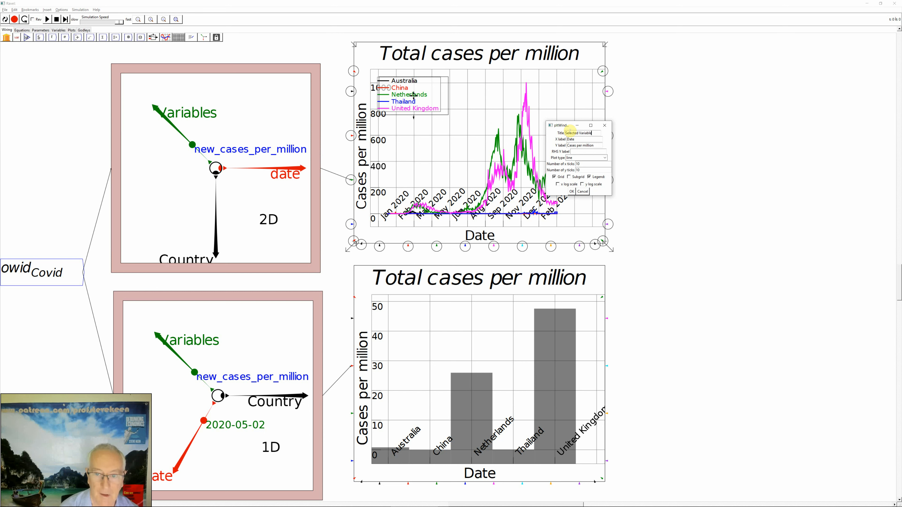
left_click(573, 191)
- Change the title of the country bar plot to "Selected Variable"
right_click(518, 273)
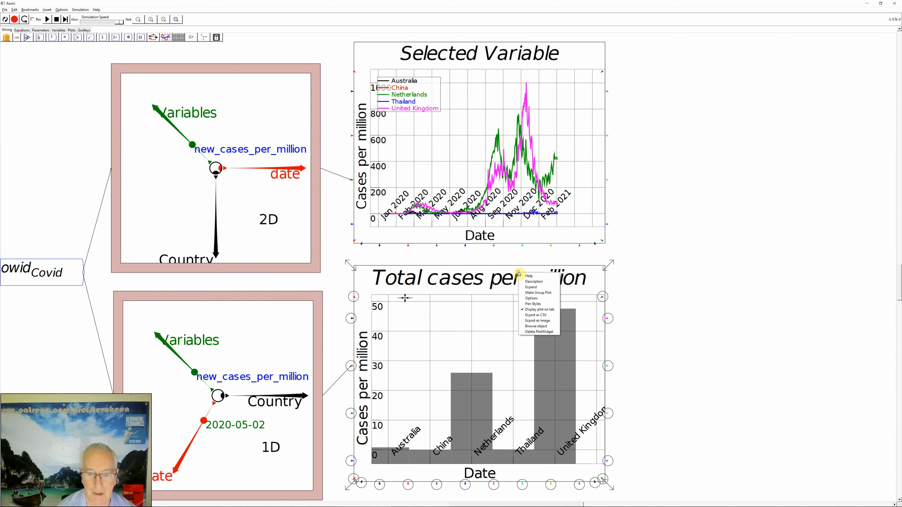
left_click(531, 298)
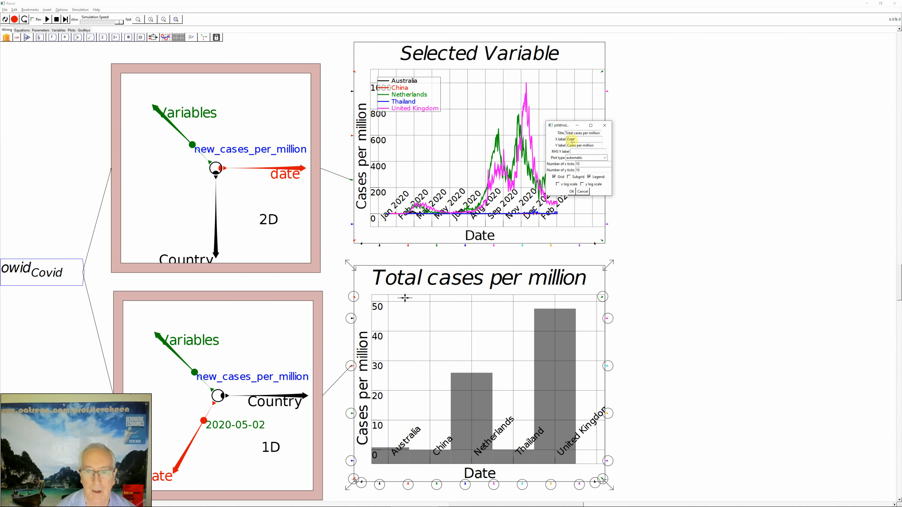
triple_click(573, 133)
type("Selected Variable")
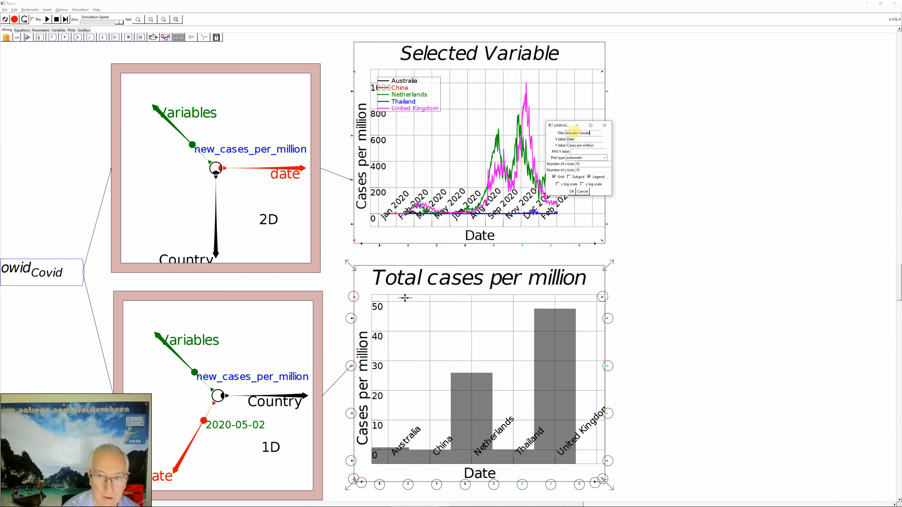
left_click(571, 191)
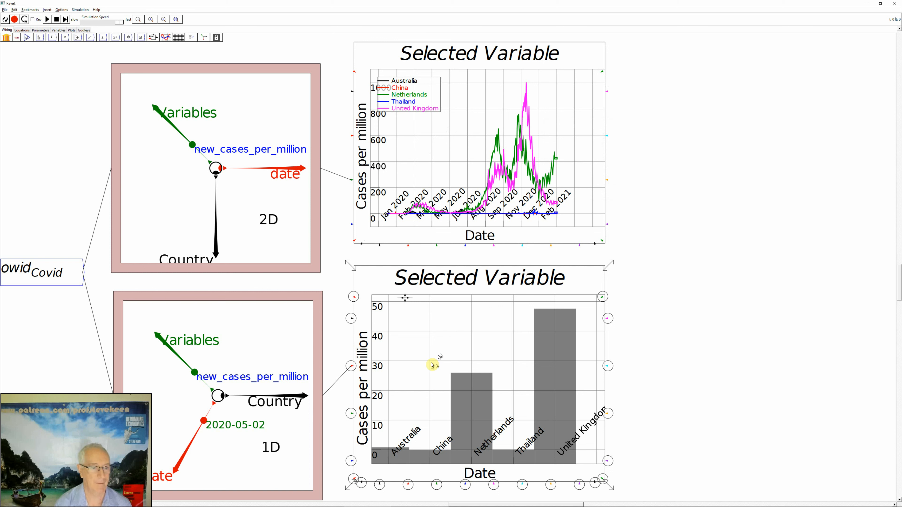
- Move the owid_Covid variable and both Ravels together slightly up and to the right, and clear the selection
left_click_drag(58, 227, 127, 283)
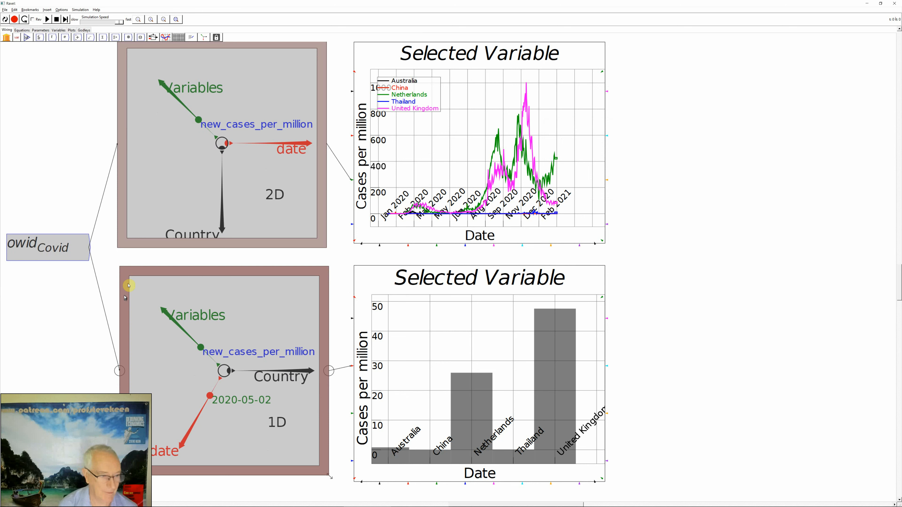
left_click(138, 265)
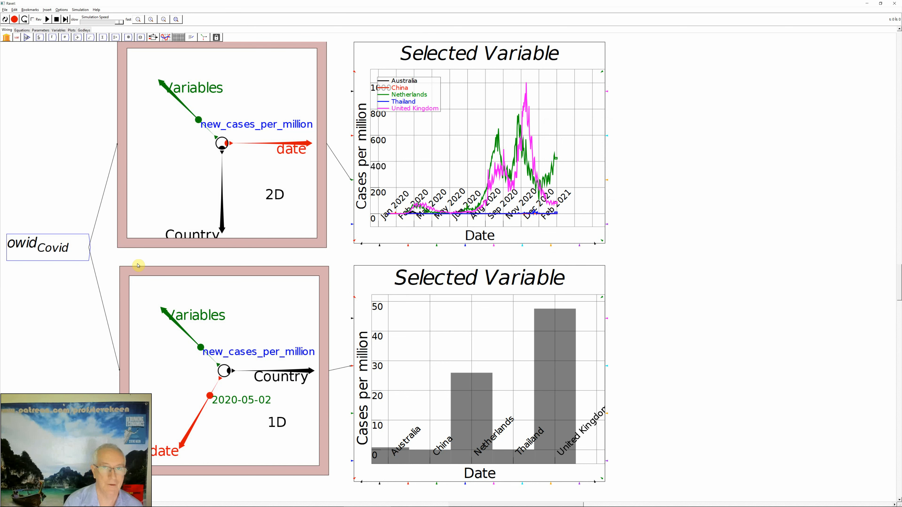